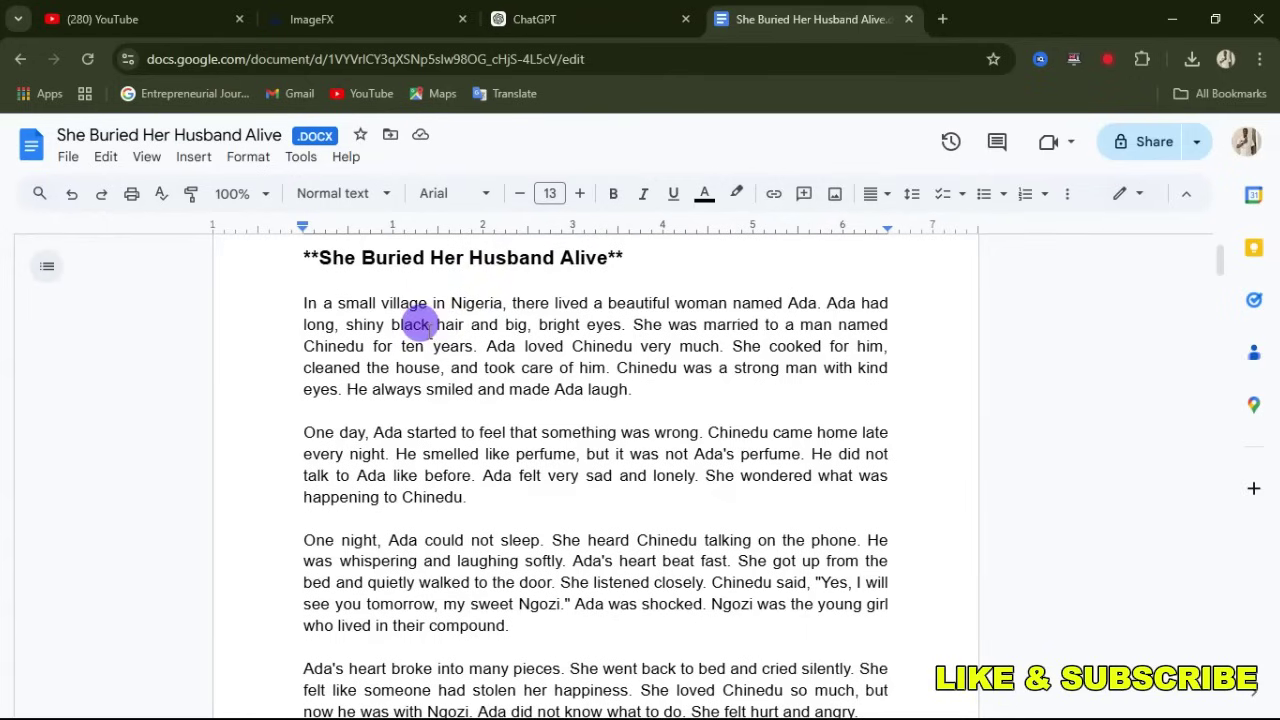
Copy the story text from "In a small village in Nigeria" through "She had to do this.", leaving out the title
{"action": "scroll", "coordinate": [410, 325], "scroll_direction": "up", "scroll_amount": 2}
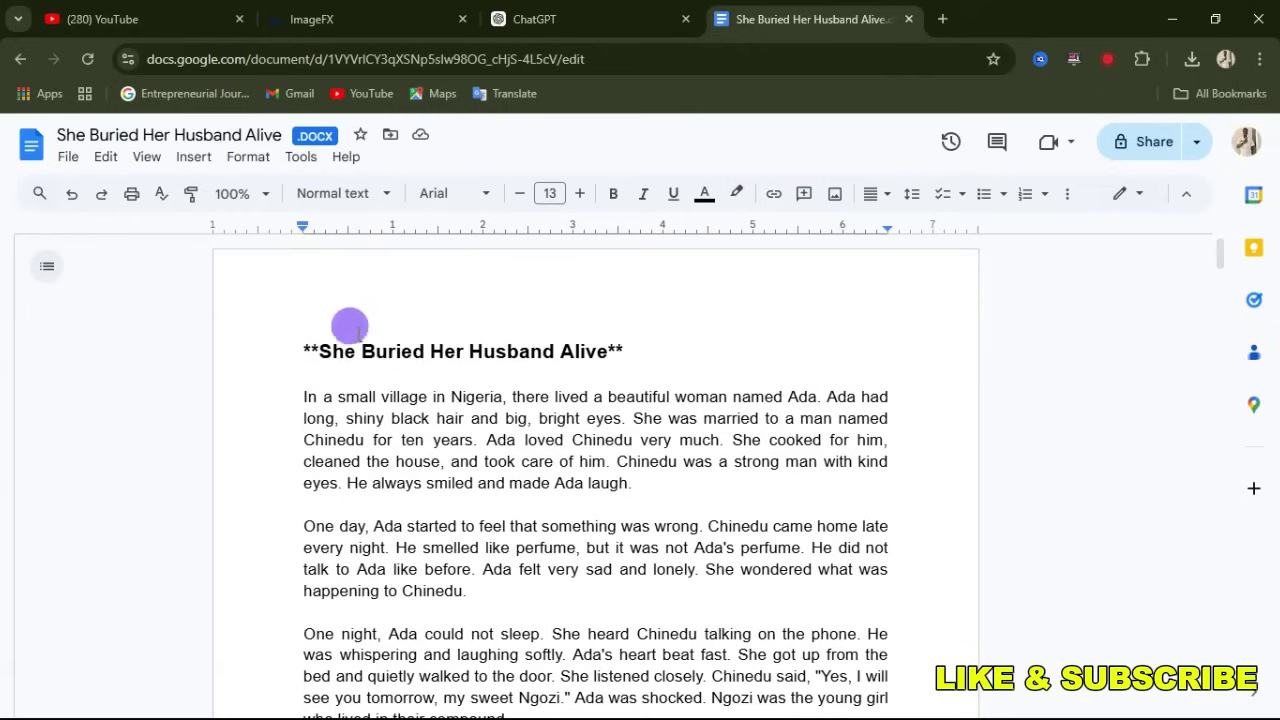
{"action": "scroll", "coordinate": [370, 355], "scroll_direction": "down", "scroll_amount": 20}
{"action": "scroll", "coordinate": [385, 365], "scroll_direction": "down", "scroll_amount": 5}
{"action": "scroll", "coordinate": [385, 360], "scroll_direction": "up", "scroll_amount": 15}
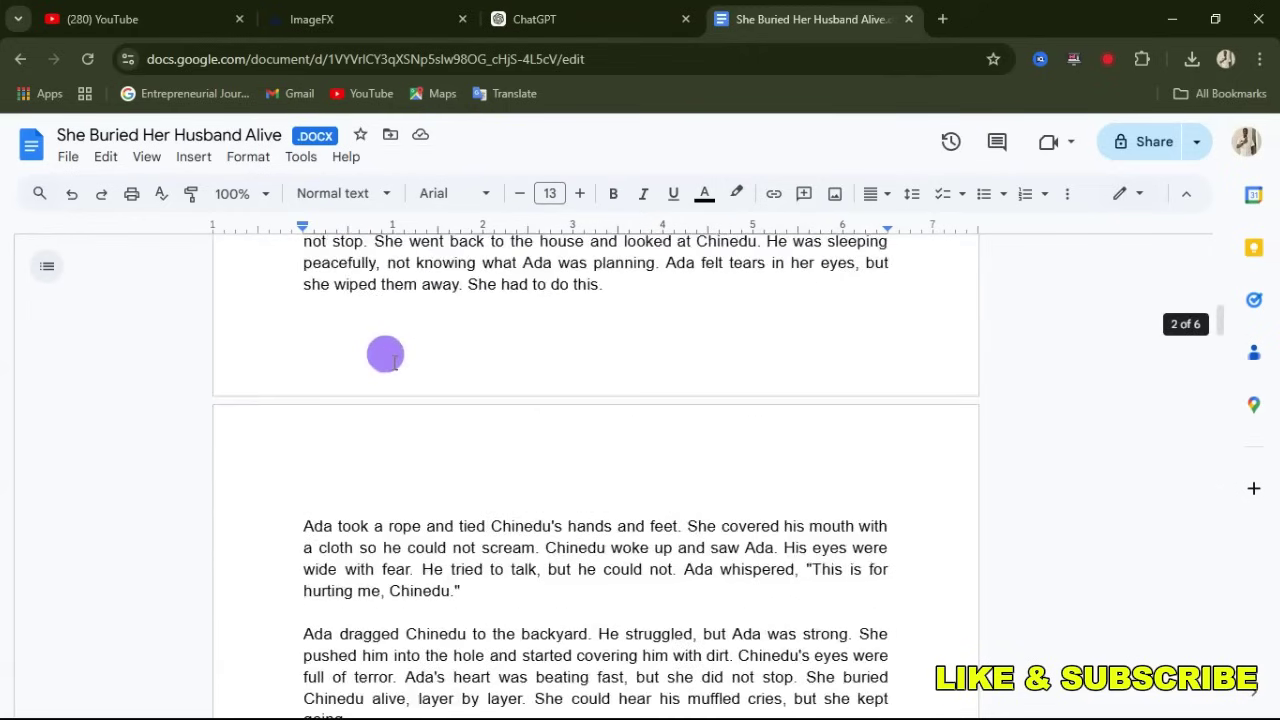
{"action": "scroll", "coordinate": [386, 356], "scroll_direction": "up", "scroll_amount": 20}
{"action": "scroll", "coordinate": [400, 355], "scroll_direction": "up", "scroll_amount": 6}
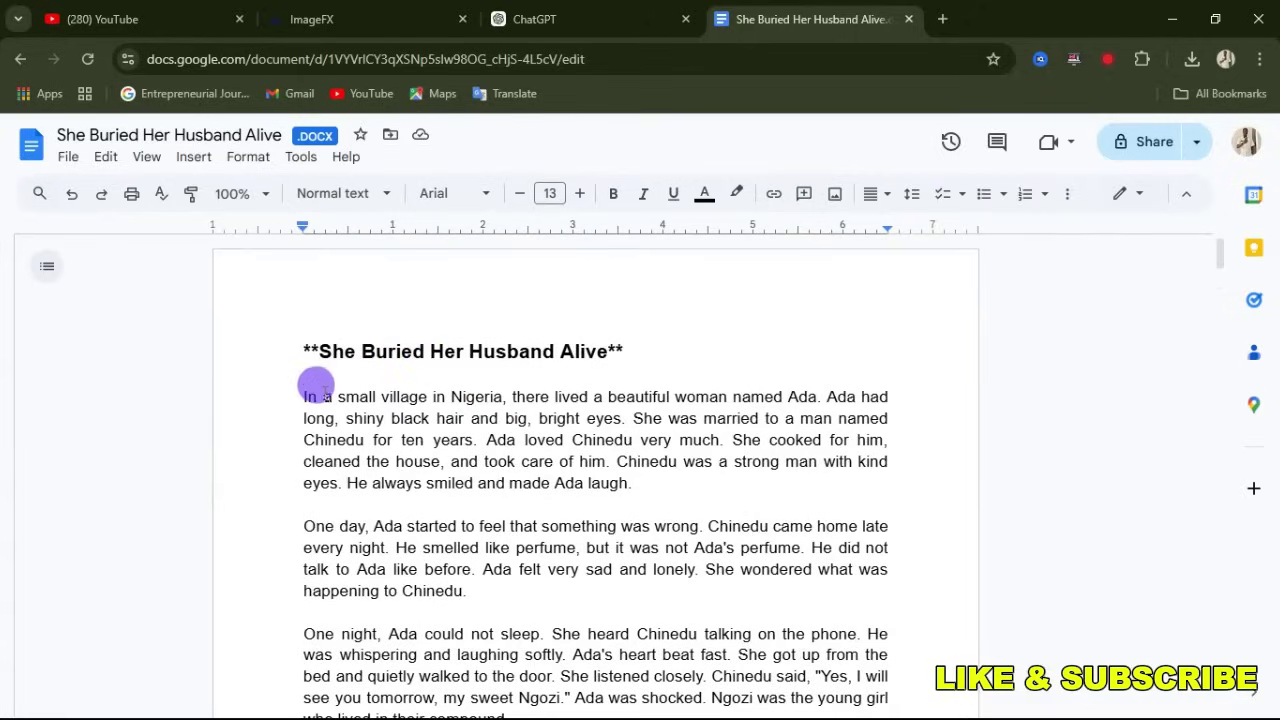
{"action": "scroll", "coordinate": [297, 300], "scroll_direction": "down", "scroll_amount": 2}
{"action": "scroll", "coordinate": [297, 280], "scroll_direction": "up", "scroll_amount": 1}
{"action": "left_click_drag", "start_coordinate": [300, 300], "coordinate": [611, 563]}
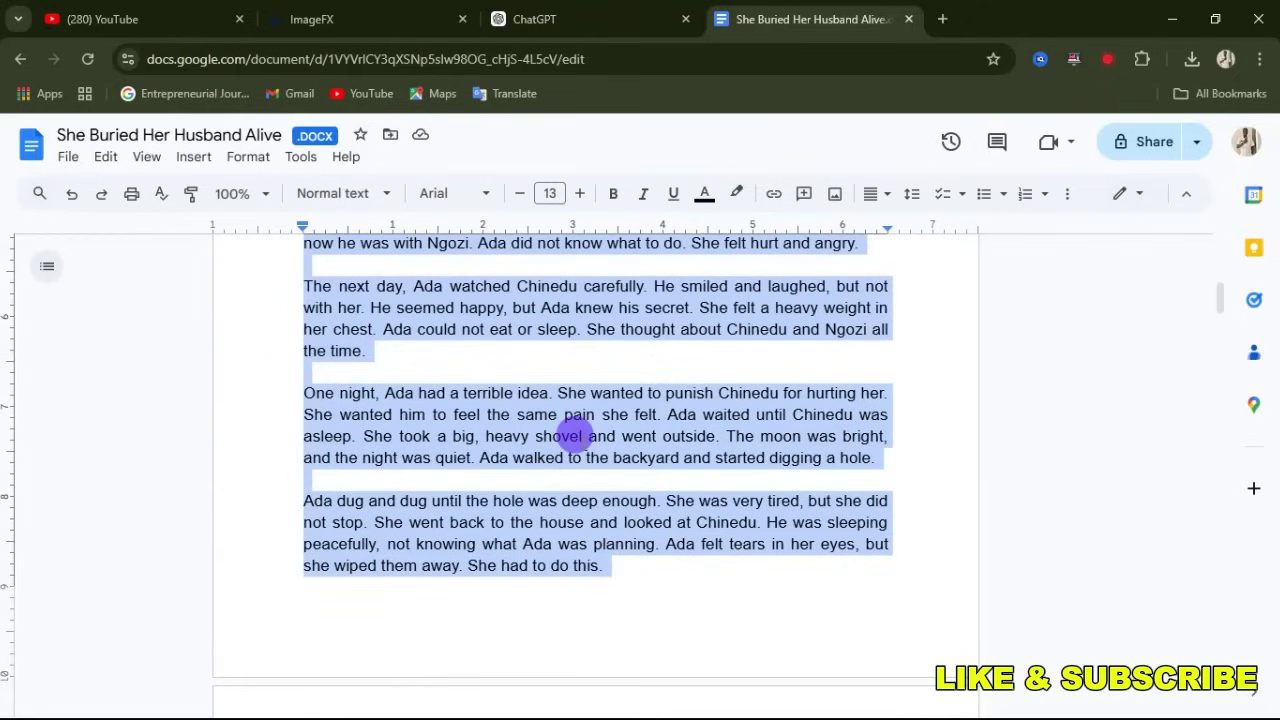
{"action": "key", "text": "ctrl+c"}
Switch to ChatGPT, start a new chat and paste the copied story into the message
{"action": "left_click", "coordinate": [516, 19]}
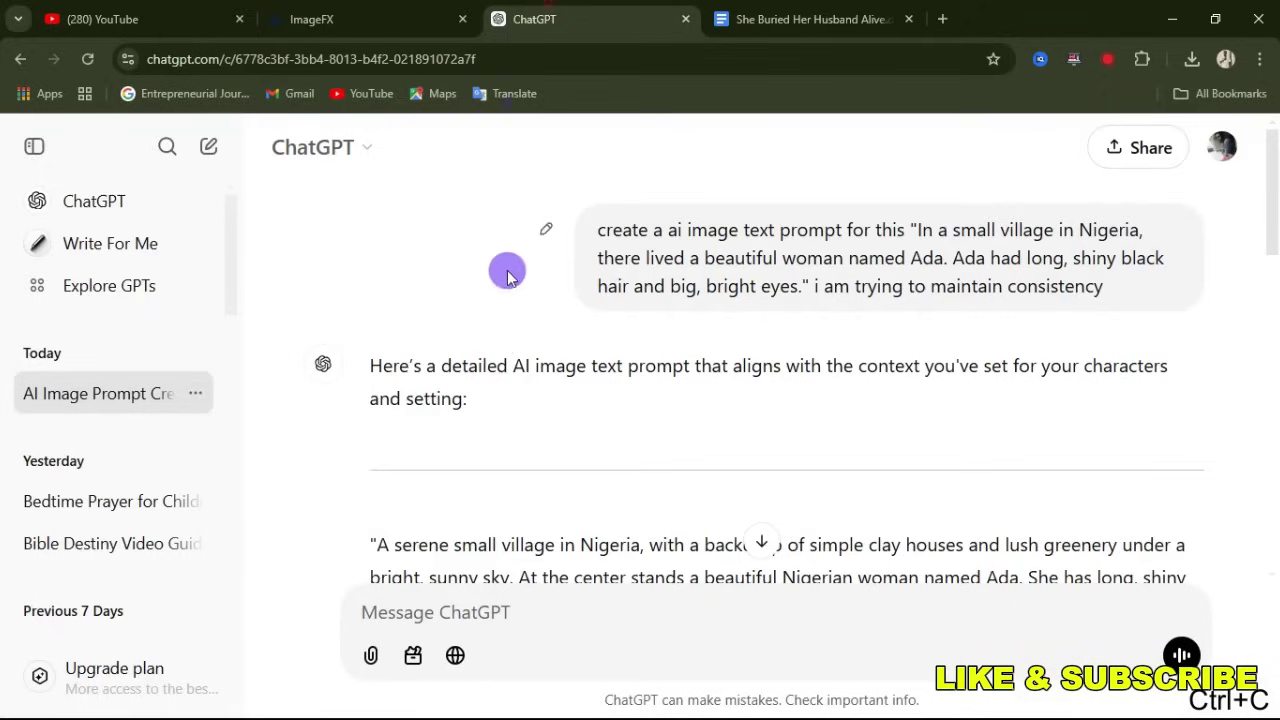
{"action": "left_click", "coordinate": [145, 207]}
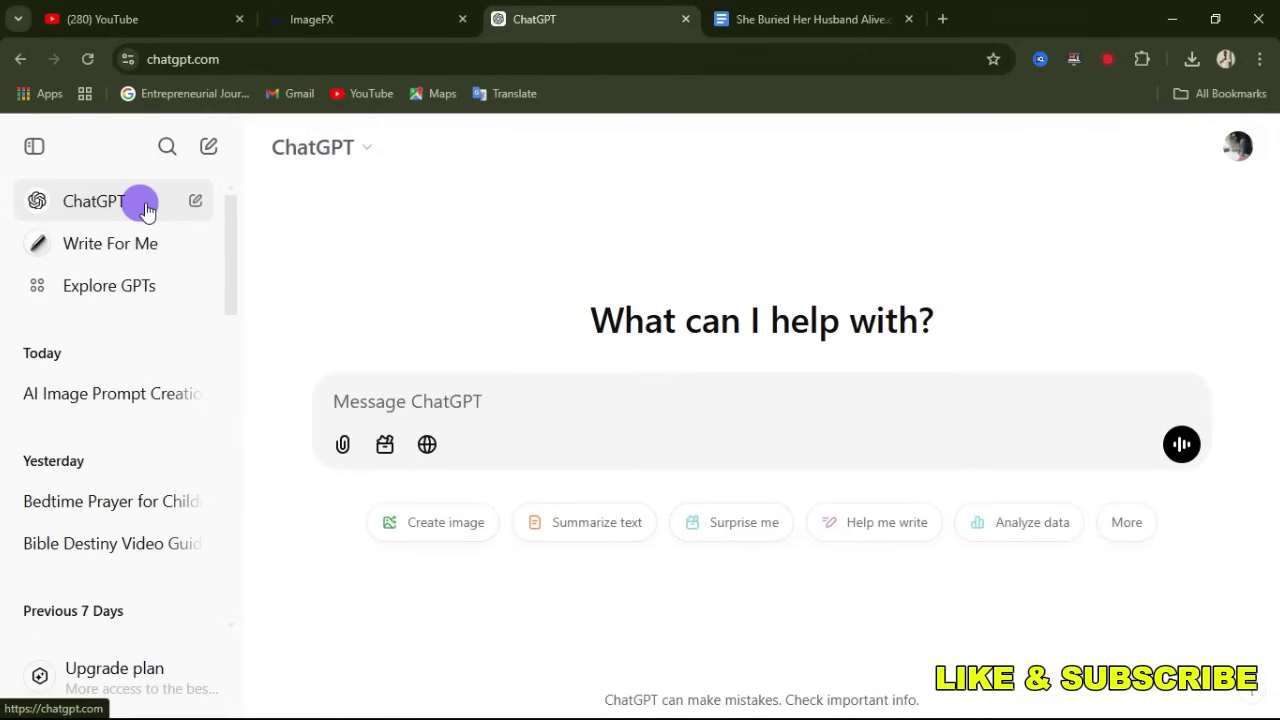
{"action": "right_click", "coordinate": [352, 405]}
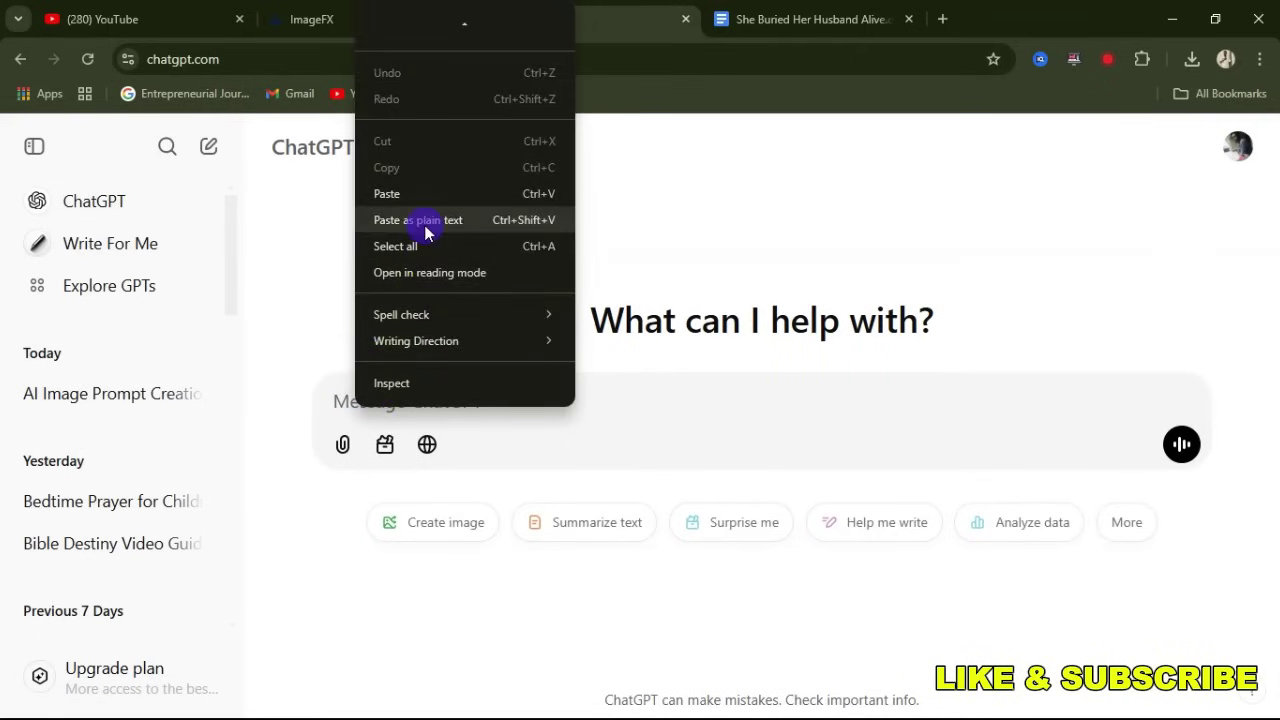
{"action": "left_click", "coordinate": [413, 196]}
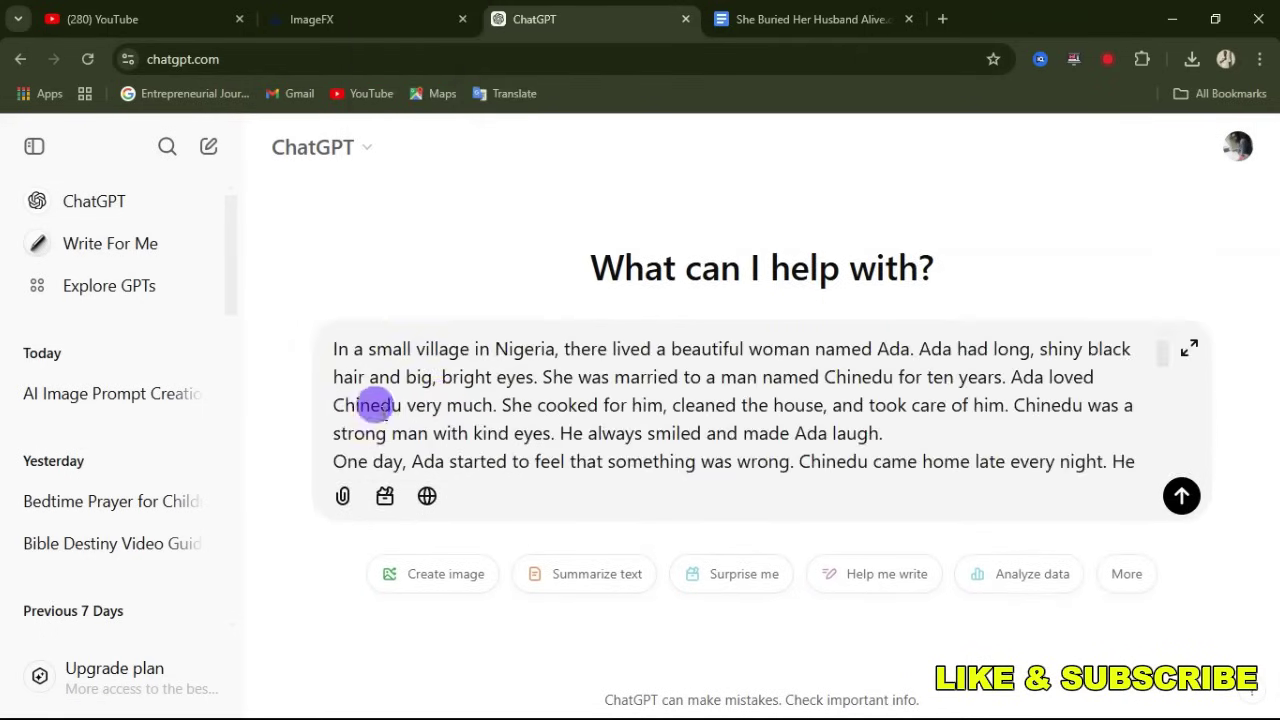
Put "Please give me the names of all the characters in this story "" before the pasted story and send the message
{"action": "scroll", "coordinate": [371, 368], "scroll_direction": "up", "scroll_amount": 10}
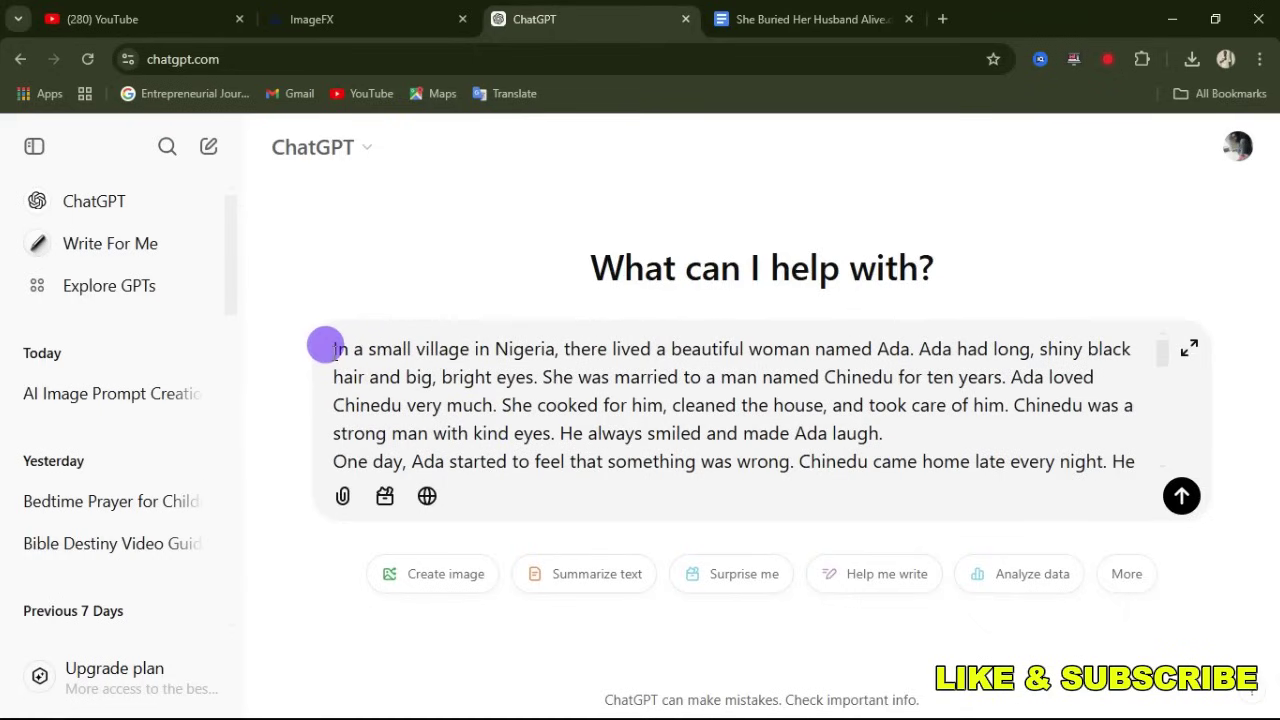
{"action": "type", "text": "Please "}
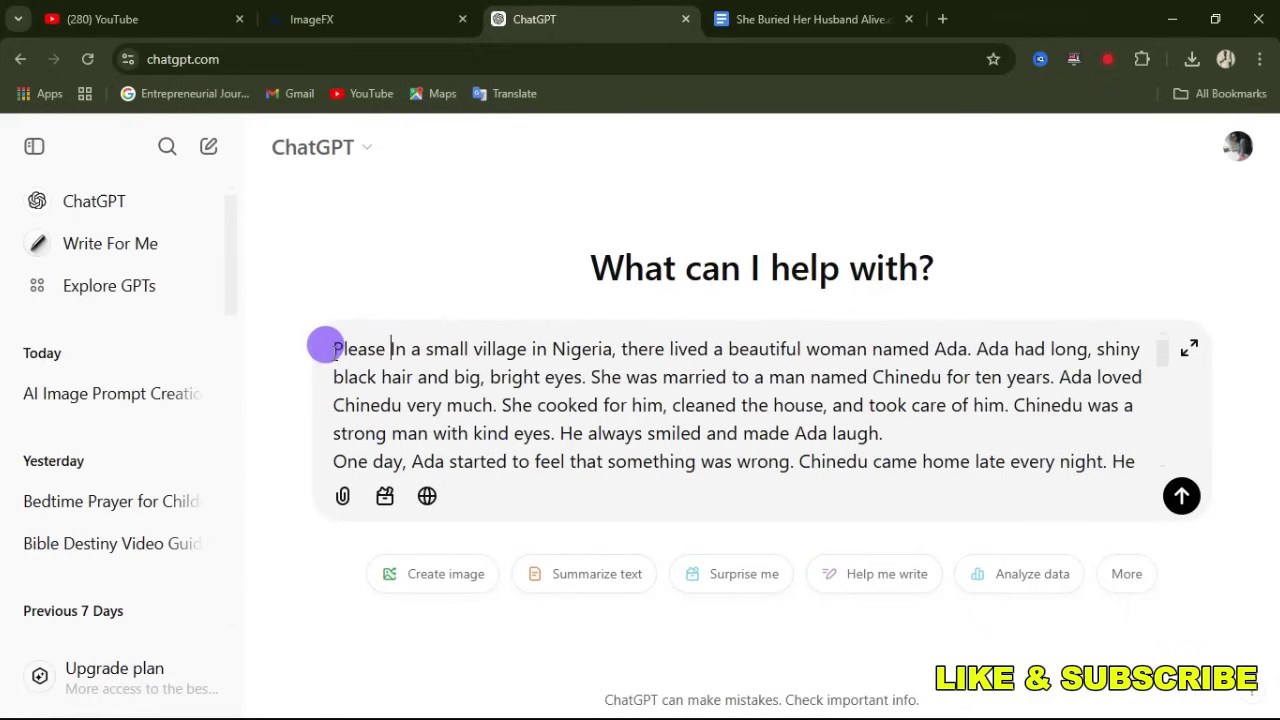
{"action": "type", "text": "give me the names of all the characters in this story \""}
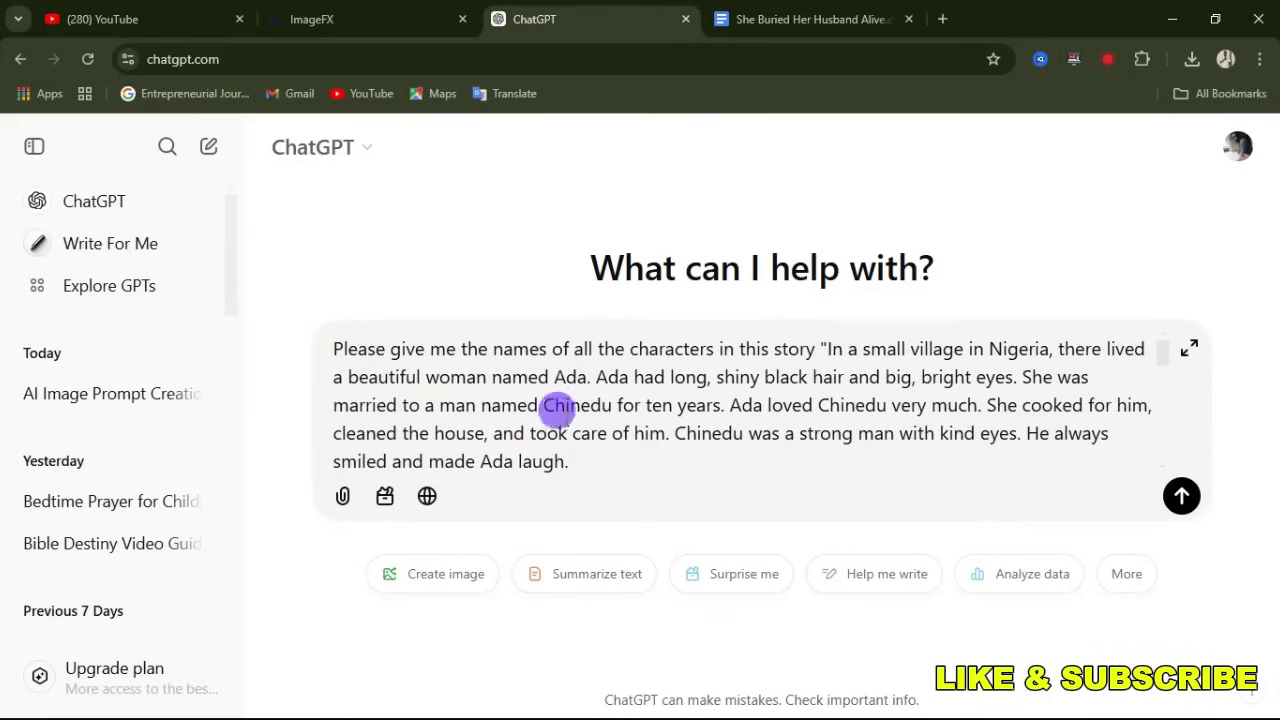
{"action": "scroll", "coordinate": [650, 445], "scroll_direction": "down", "scroll_amount": 5}
{"action": "scroll", "coordinate": [676, 430], "scroll_direction": "down", "scroll_amount": 3}
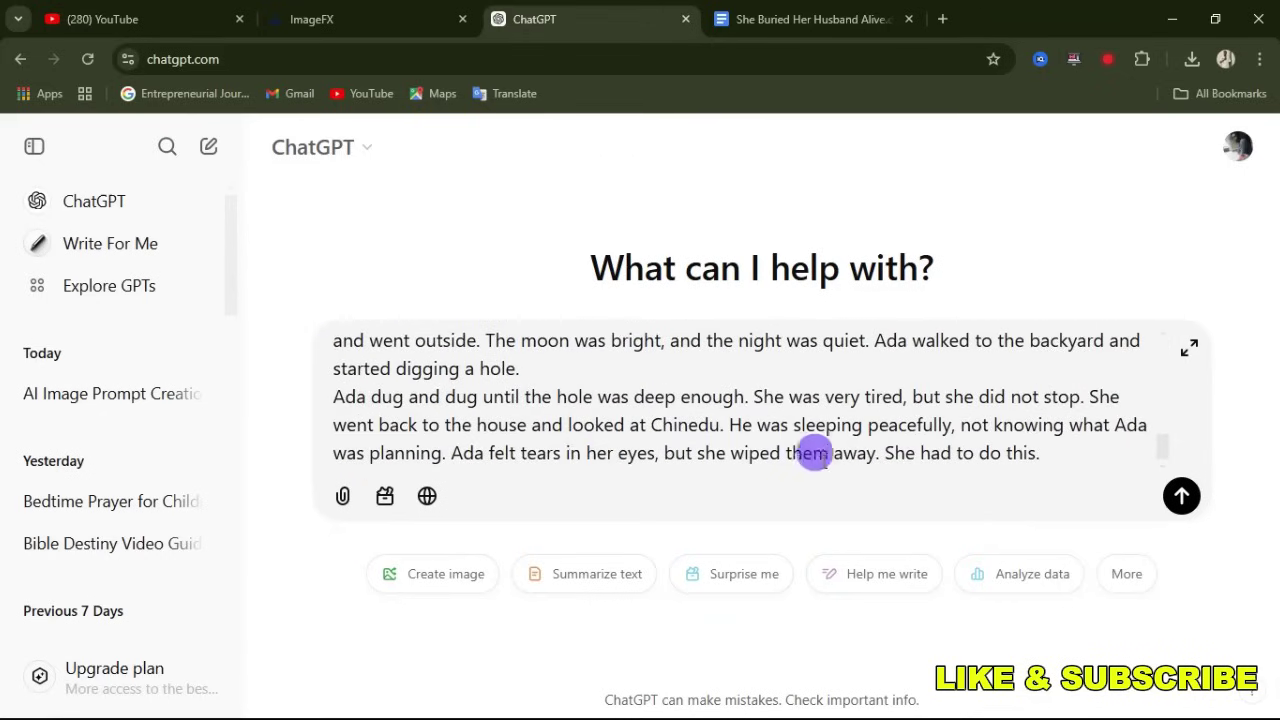
{"action": "scroll", "coordinate": [820, 378], "scroll_direction": "up", "scroll_amount": 8}
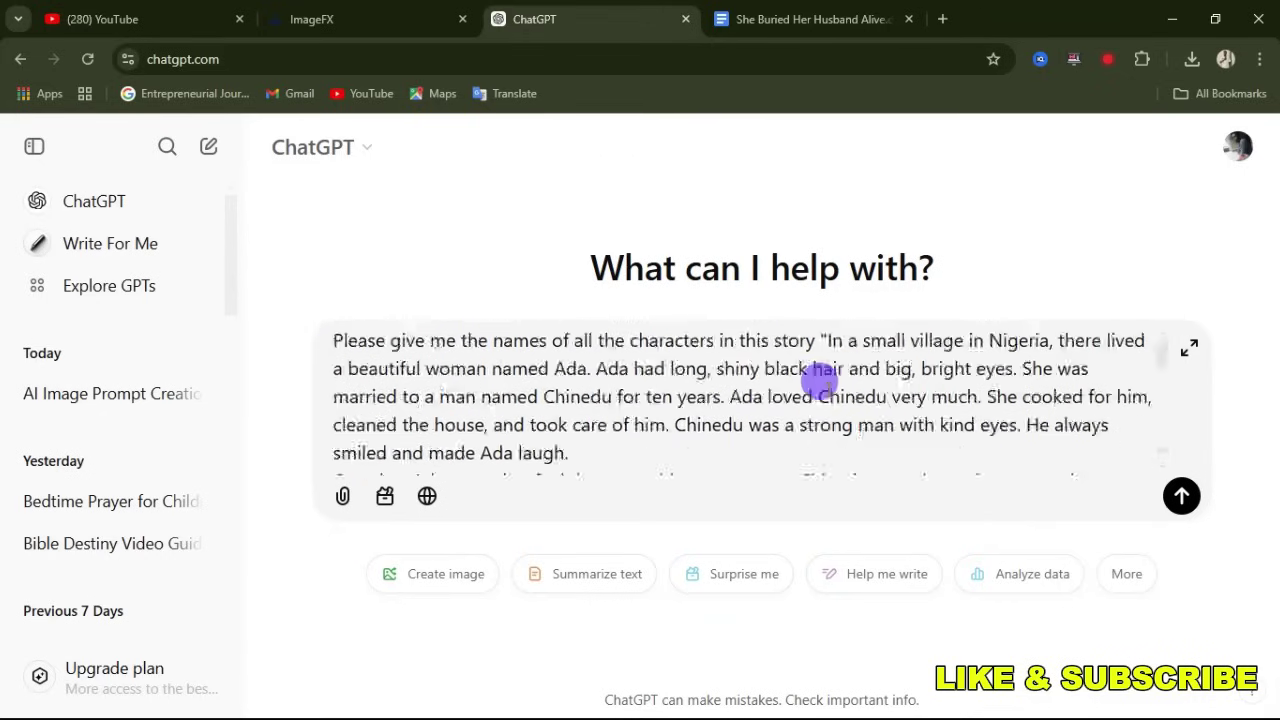
{"action": "scroll", "coordinate": [705, 383], "scroll_direction": "up", "scroll_amount": 1}
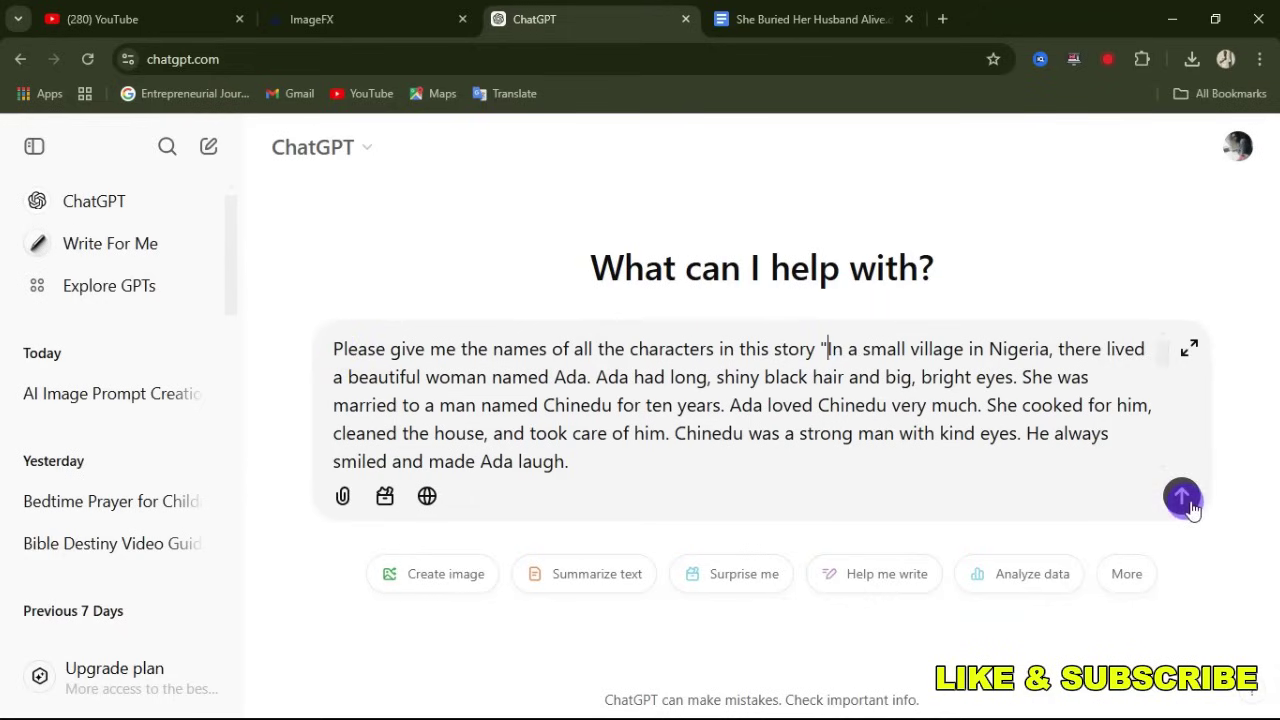
{"action": "left_click", "coordinate": [1181, 496]}
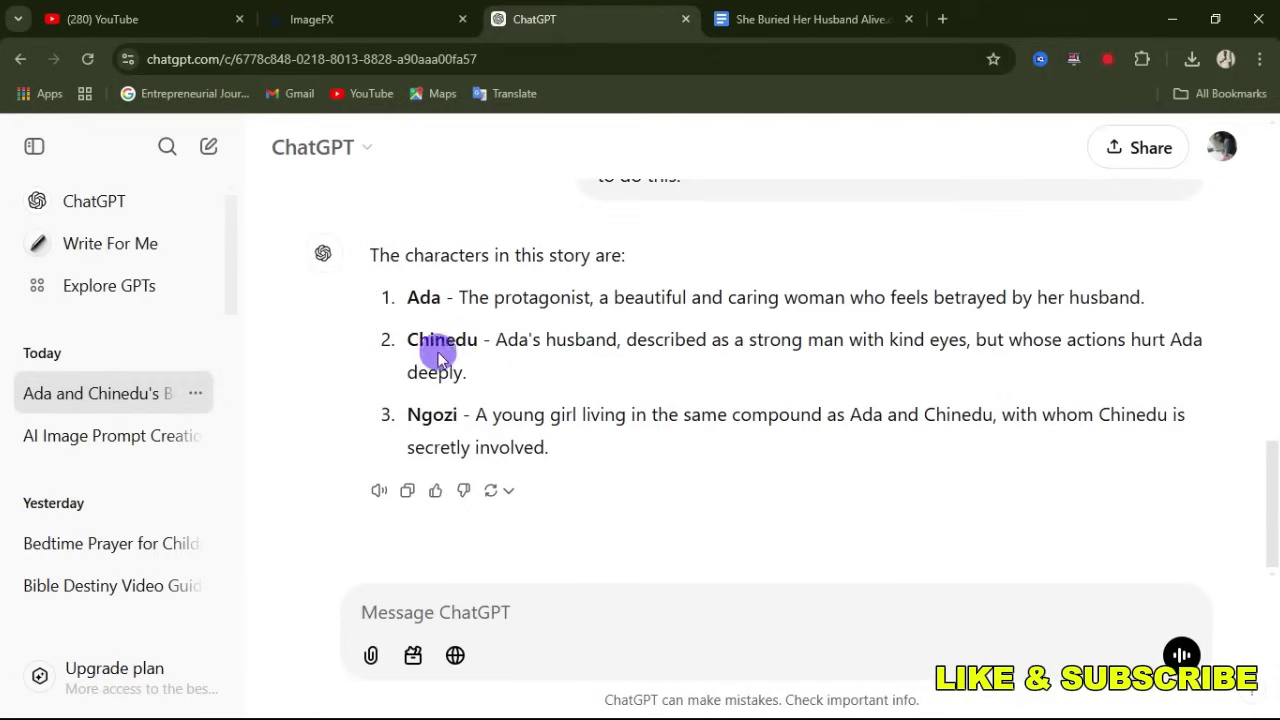
Ask for an AI image text prompt for each character, with Ada 25, Chinedu 28 and Ngozi 22 years old, maintaining consistency all through the story
{"action": "left_click", "coordinate": [458, 610]}
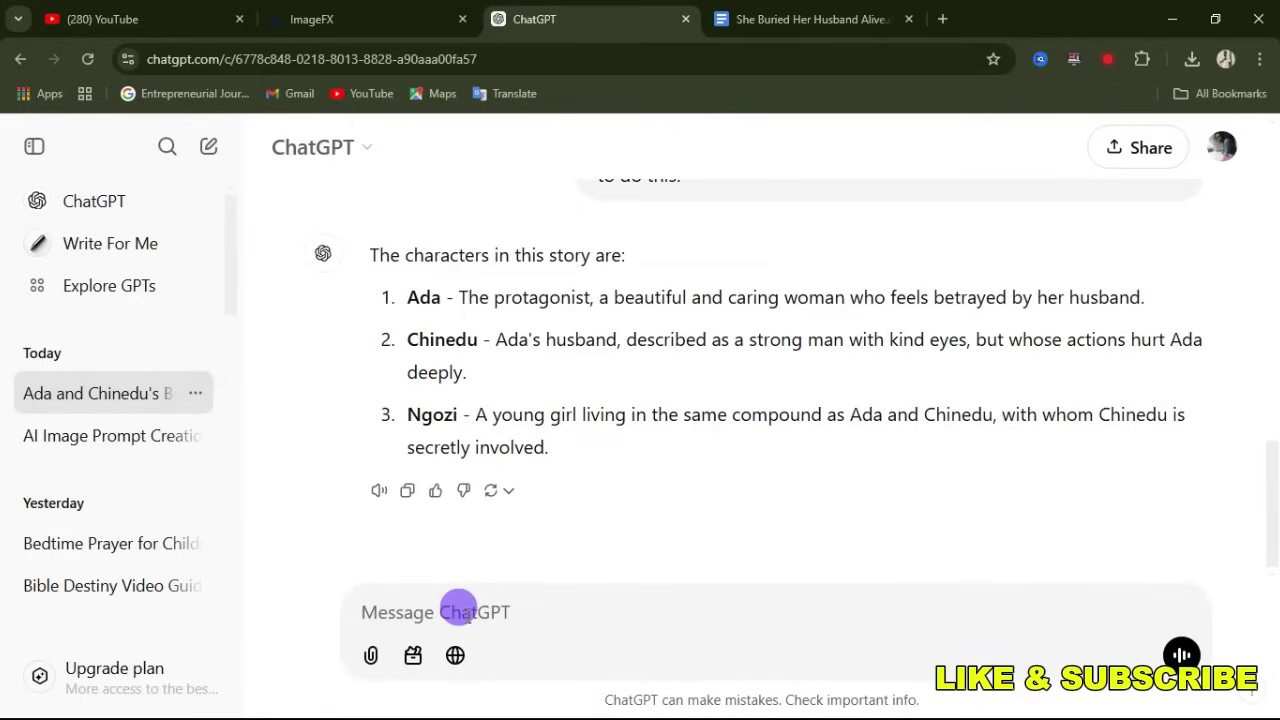
{"action": "type", "text": "Please create a"}
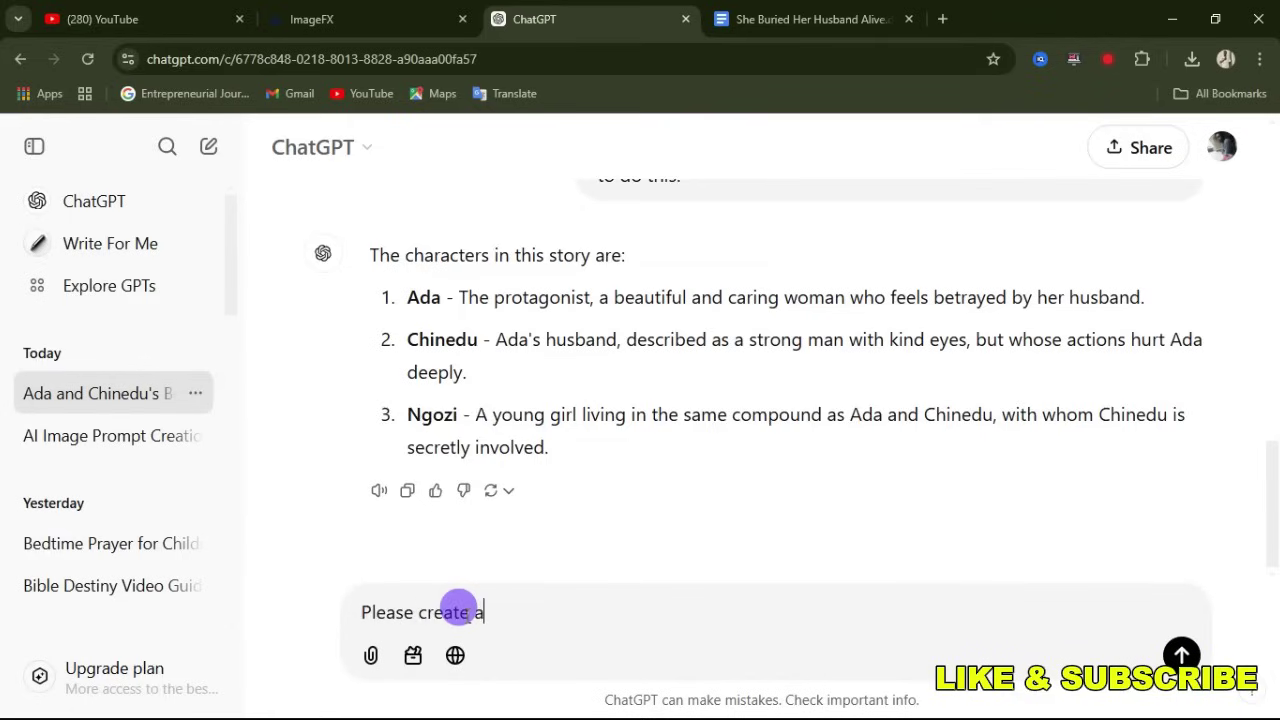
{"action": "type", "text": "n ai image text prompt for each of the characters, "}
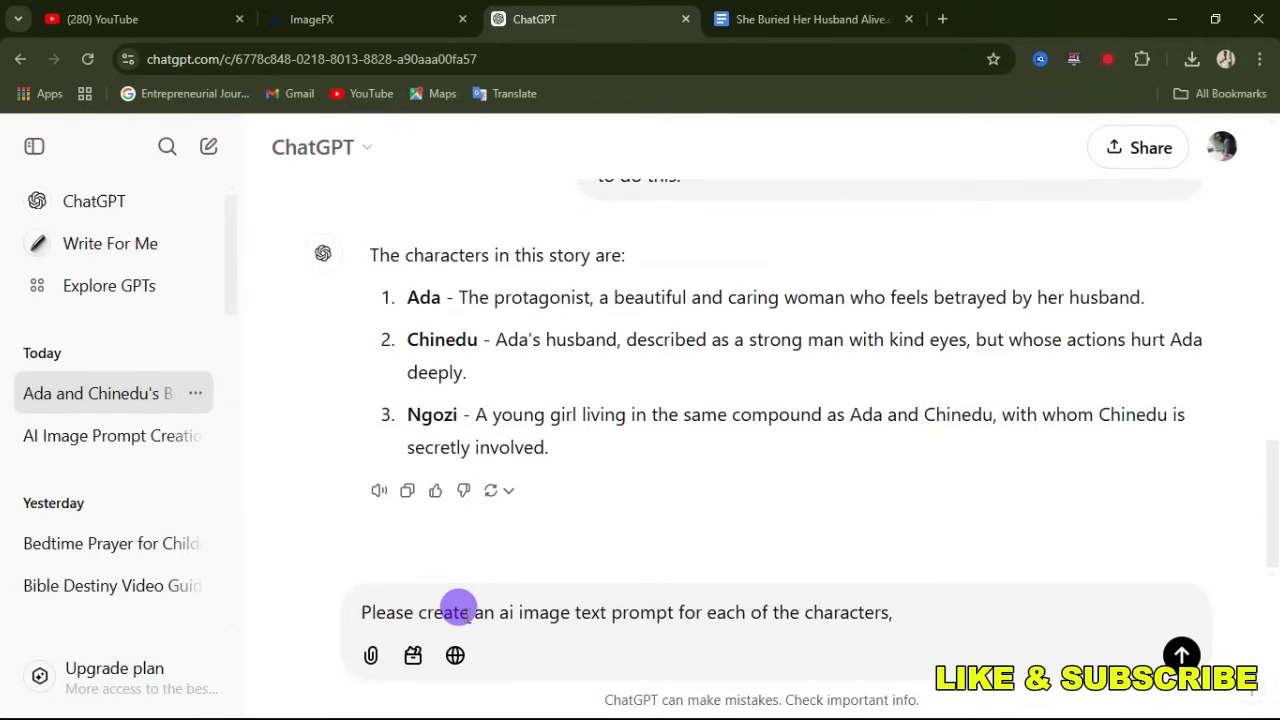
{"action": "type", "text": "for ada she is"}
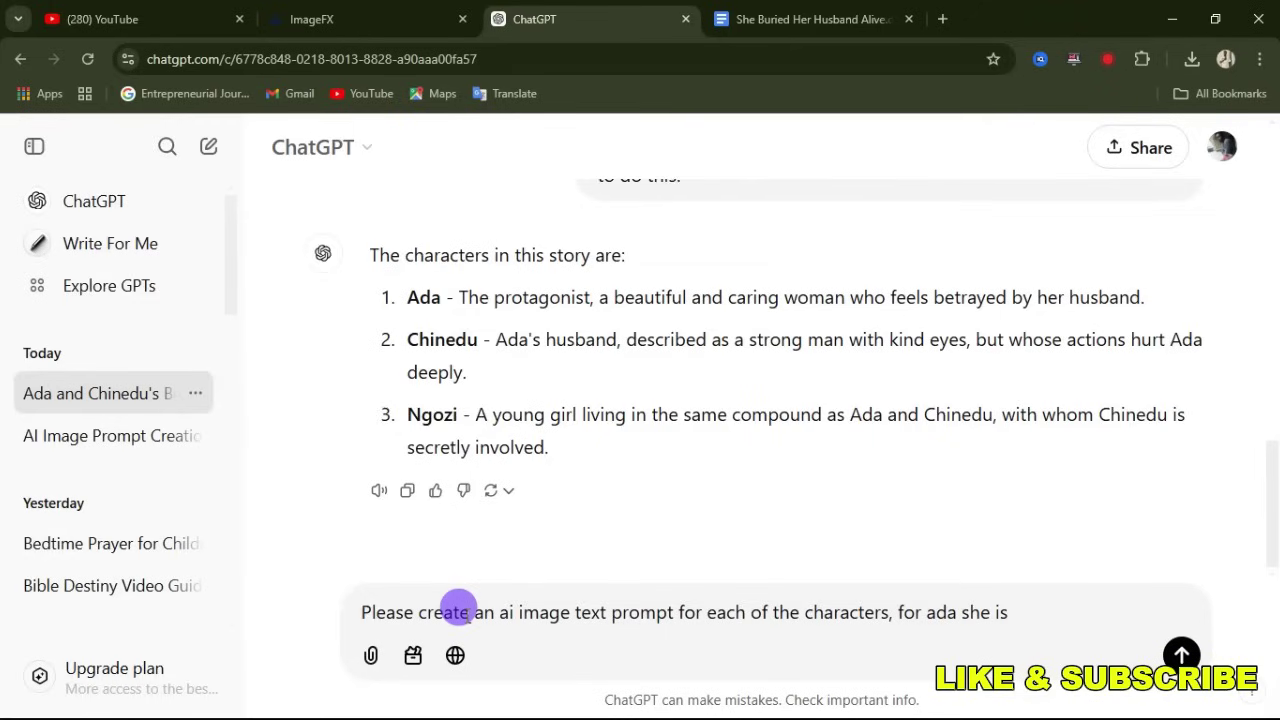
{"action": "type", "text": " 25 years old"}
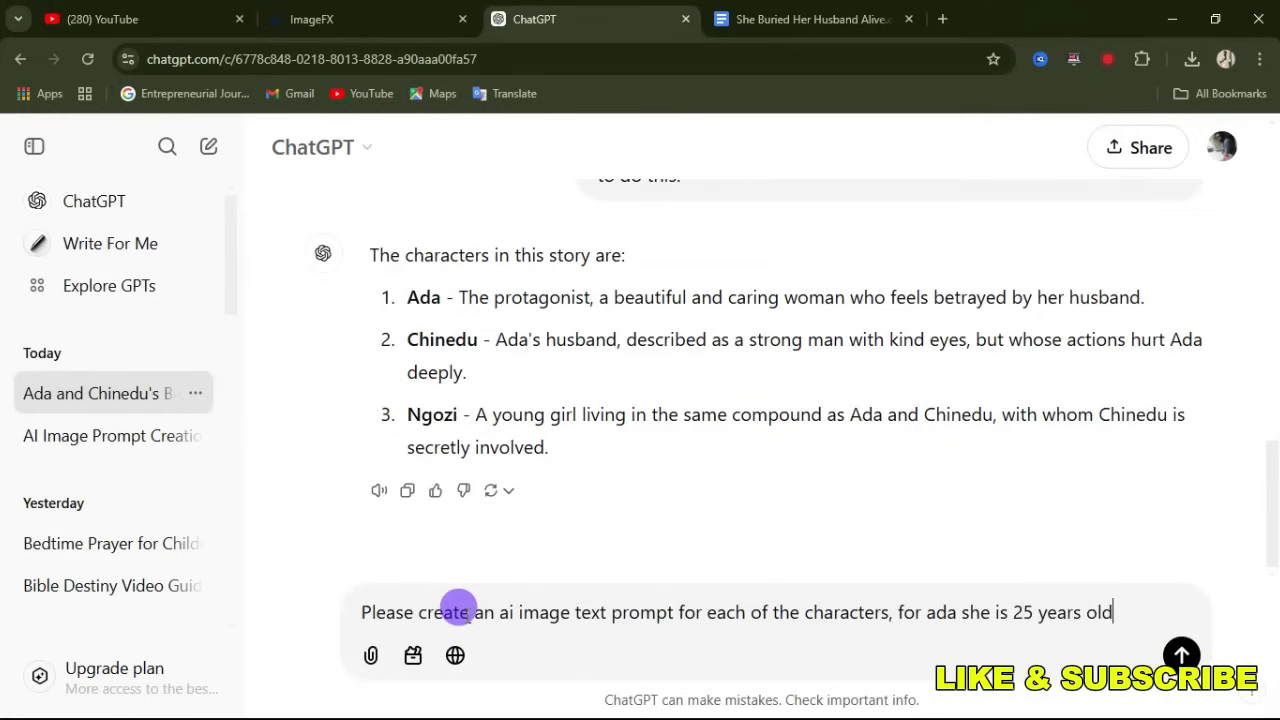
{"action": "type", "text": ", for chinedu he is 28years old, ngozi she is"}
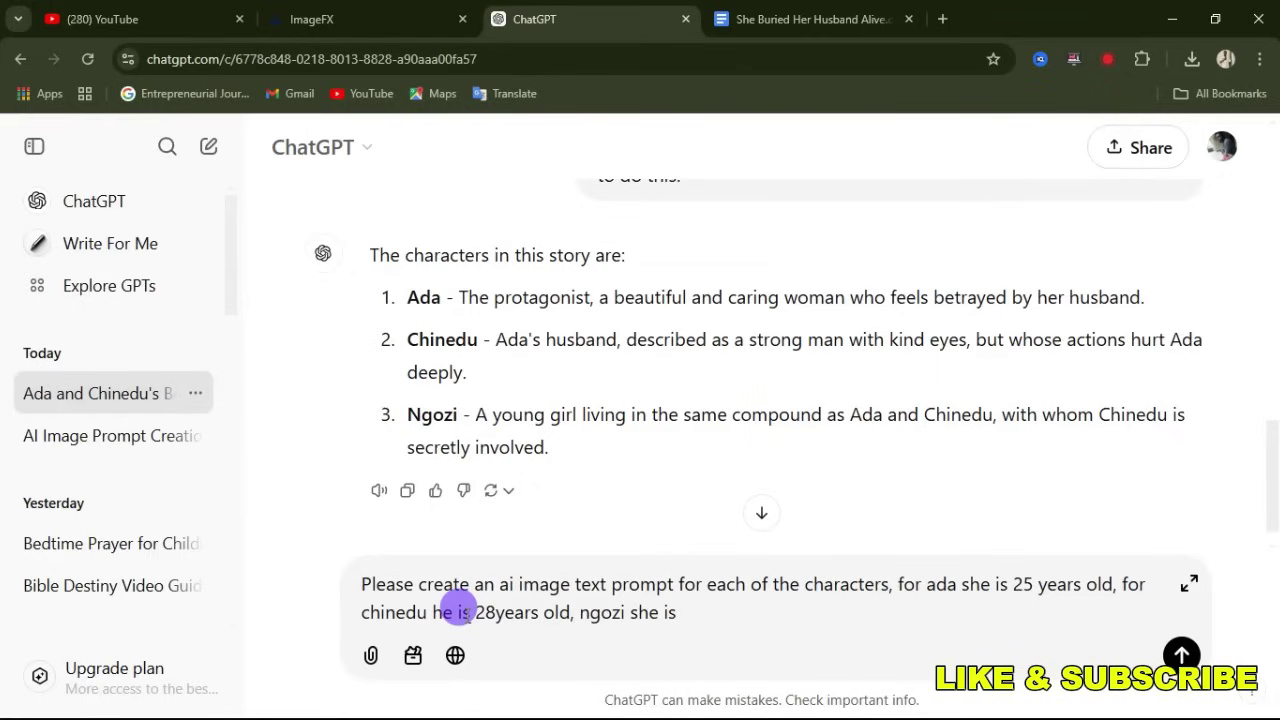
{"action": "type", "text": " 22 years old."}
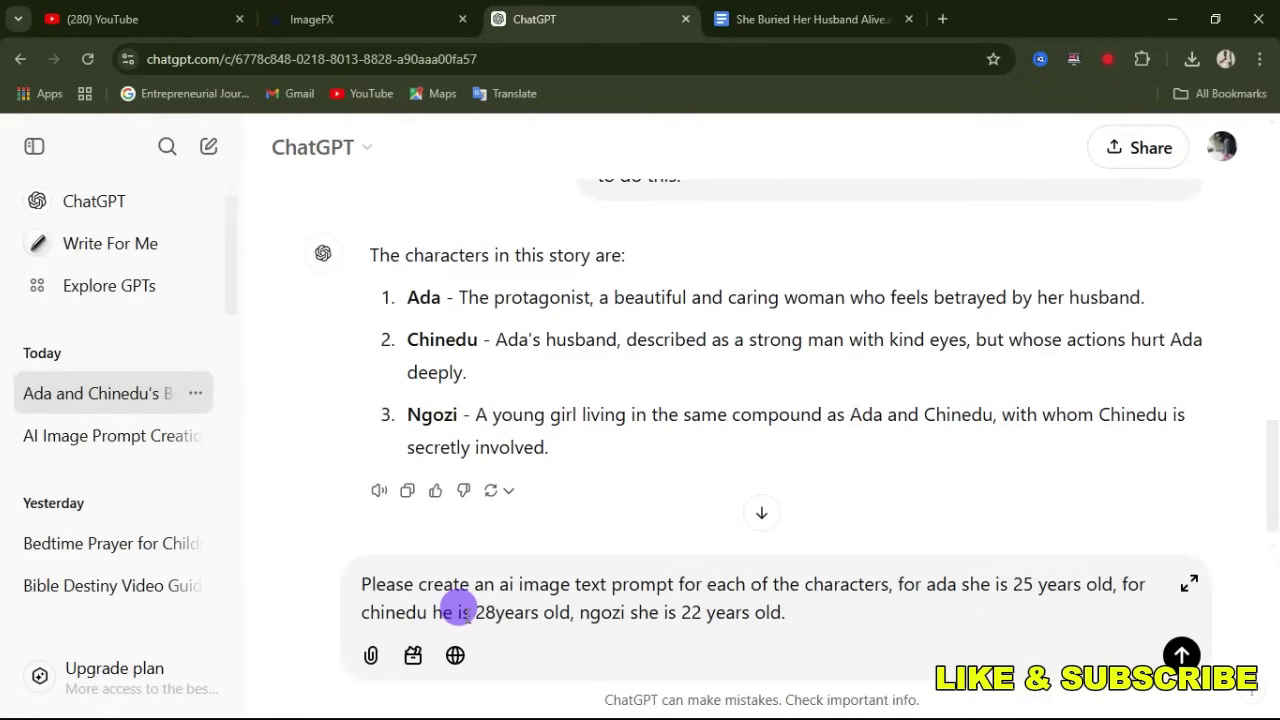
{"action": "type", "text": "please i am trying maintain consistency all through the story."}
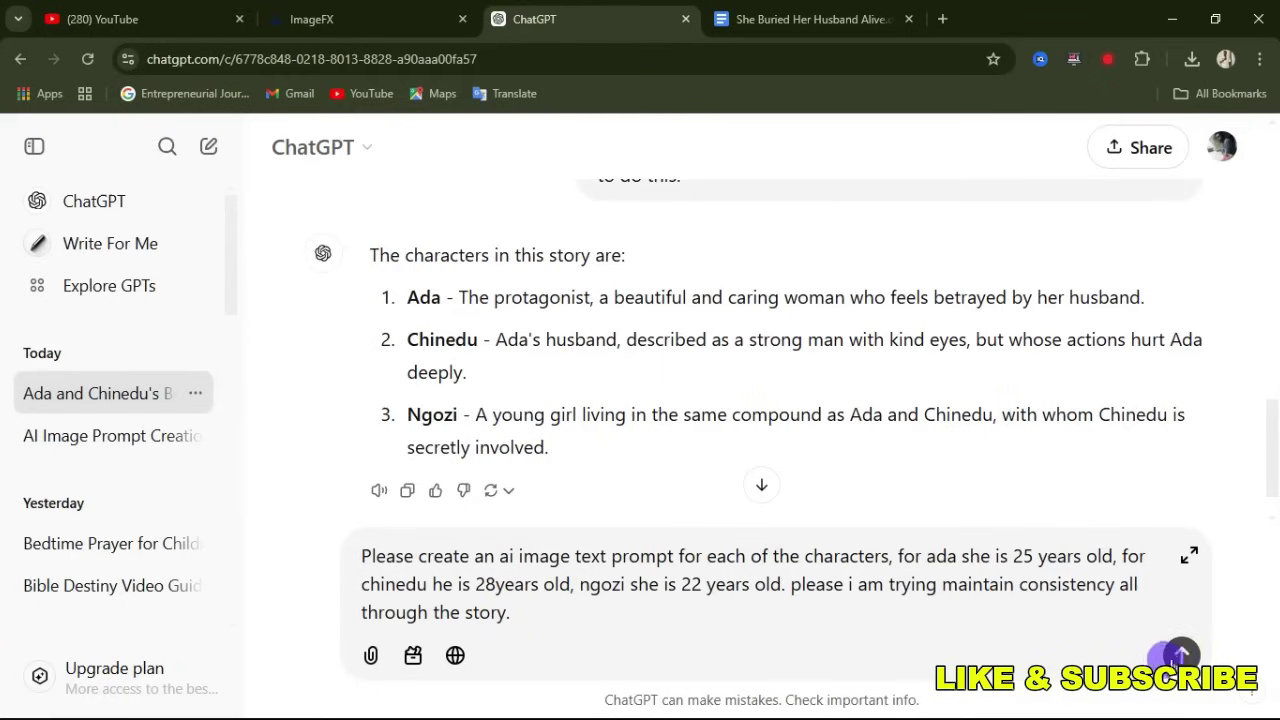
{"action": "left_click", "coordinate": [1181, 655]}
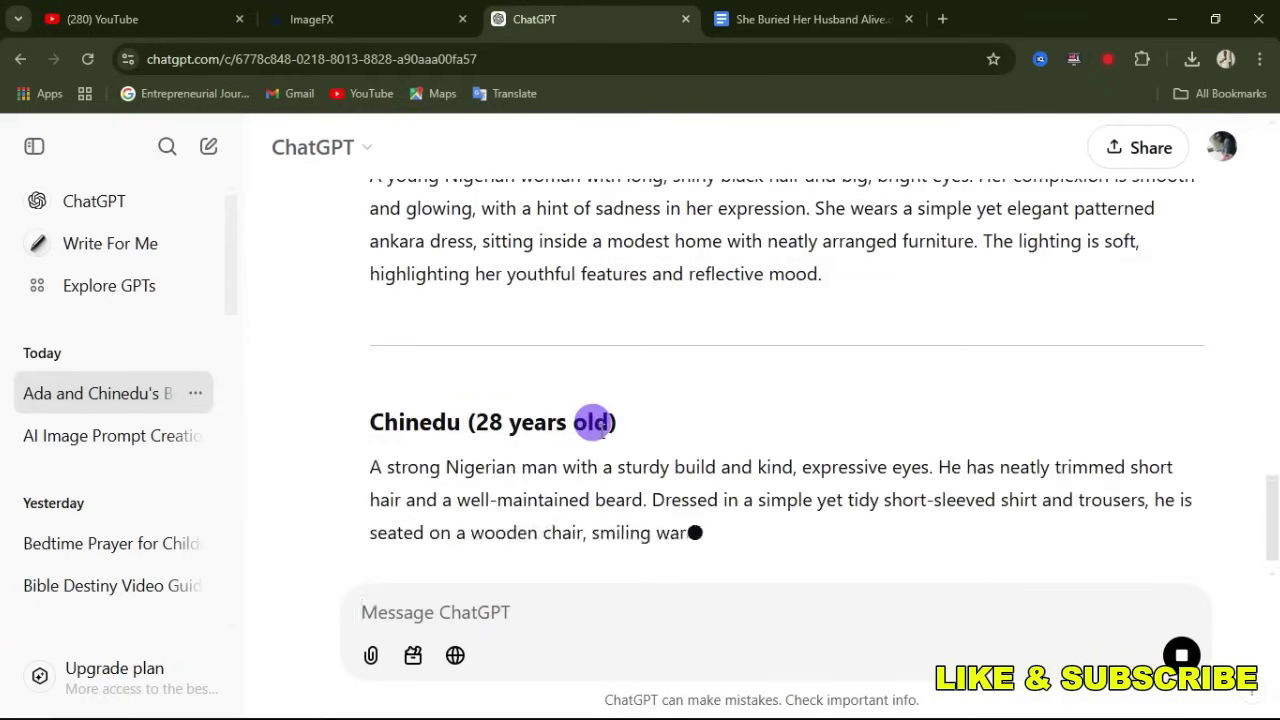
Read through the generated image prompts for Ada, Chinedu and Ngozi
{"action": "scroll", "coordinate": [600, 428], "scroll_direction": "up", "scroll_amount": 4}
{"action": "scroll", "coordinate": [600, 432], "scroll_direction": "down", "scroll_amount": 2}
{"action": "scroll", "coordinate": [565, 382], "scroll_direction": "down", "scroll_amount": 5}
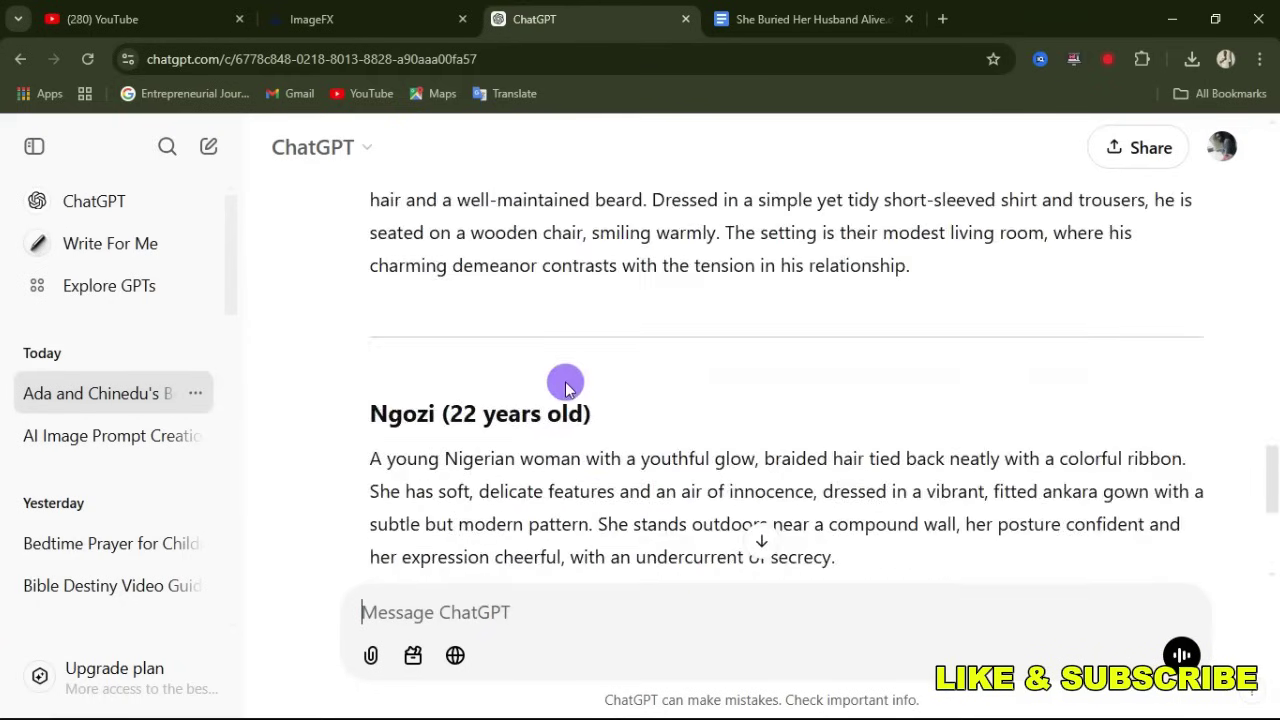
{"action": "scroll", "coordinate": [565, 382], "scroll_direction": "up", "scroll_amount": 4}
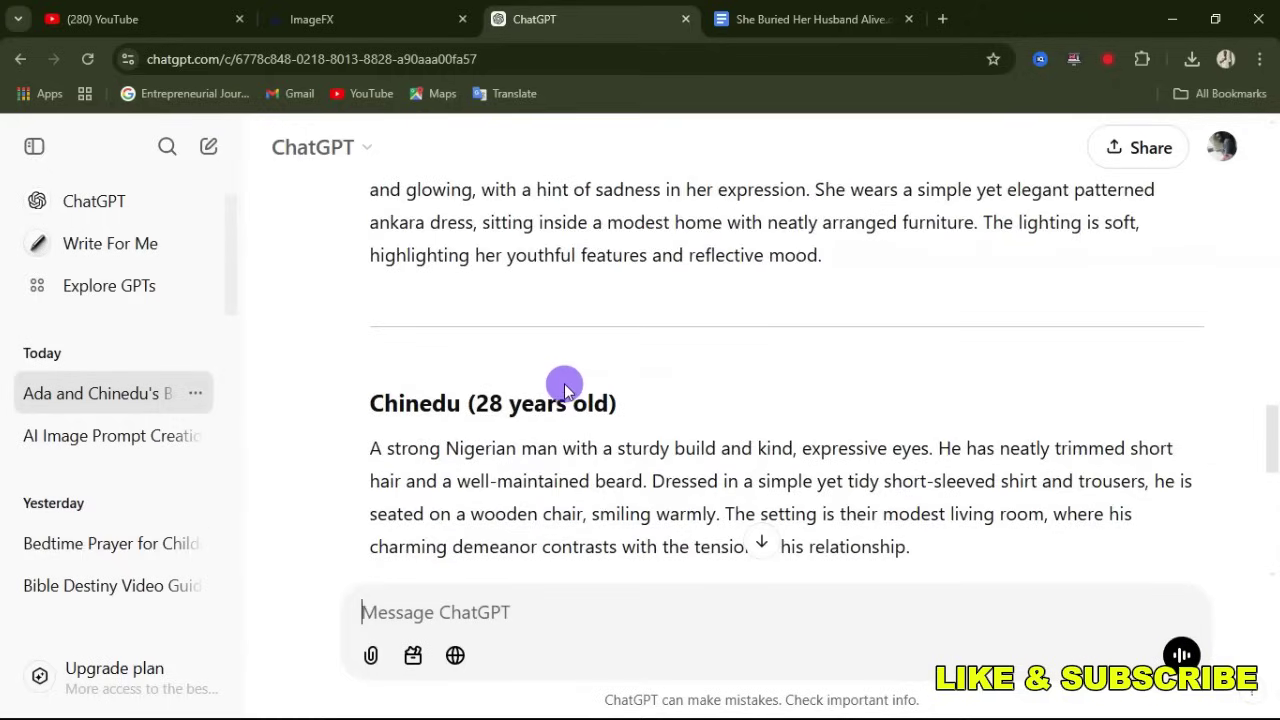
{"action": "scroll", "coordinate": [563, 382], "scroll_direction": "up", "scroll_amount": 2}
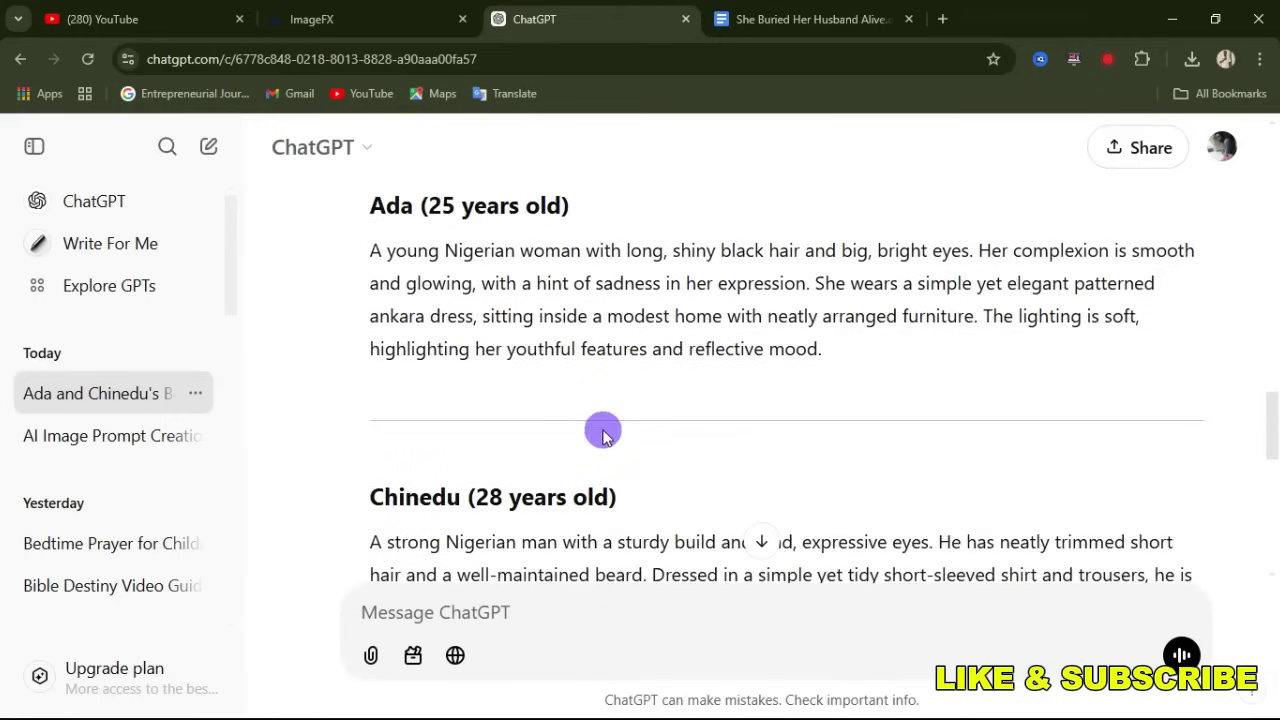
{"action": "scroll", "coordinate": [580, 405], "scroll_direction": "down", "scroll_amount": 3}
{"action": "scroll", "coordinate": [510, 365], "scroll_direction": "up", "scroll_amount": 2}
{"action": "scroll", "coordinate": [405, 330], "scroll_direction": "up", "scroll_amount": 4}
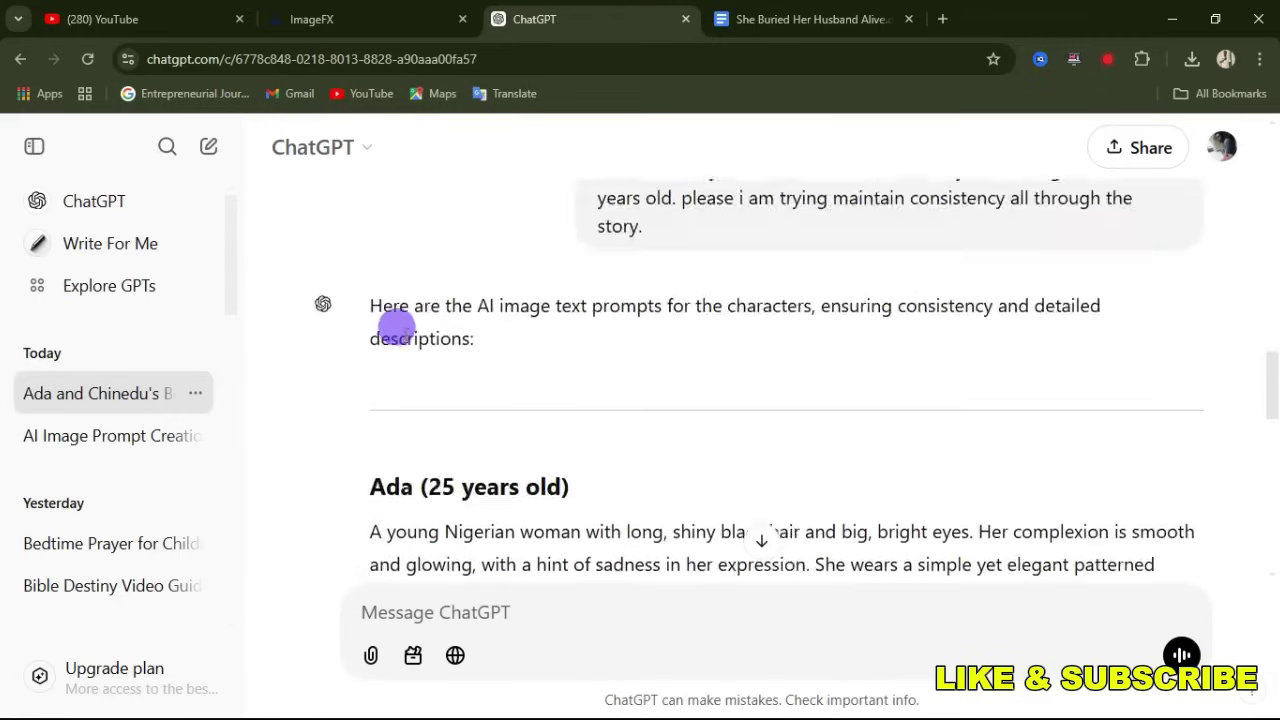
Copy the three character prompts, from Ada's heading to the end of Ngozi's description
{"action": "scroll", "coordinate": [380, 305], "scroll_direction": "down", "scroll_amount": 2}
{"action": "left_click_drag", "start_coordinate": [362, 290], "coordinate": [697, 233]}
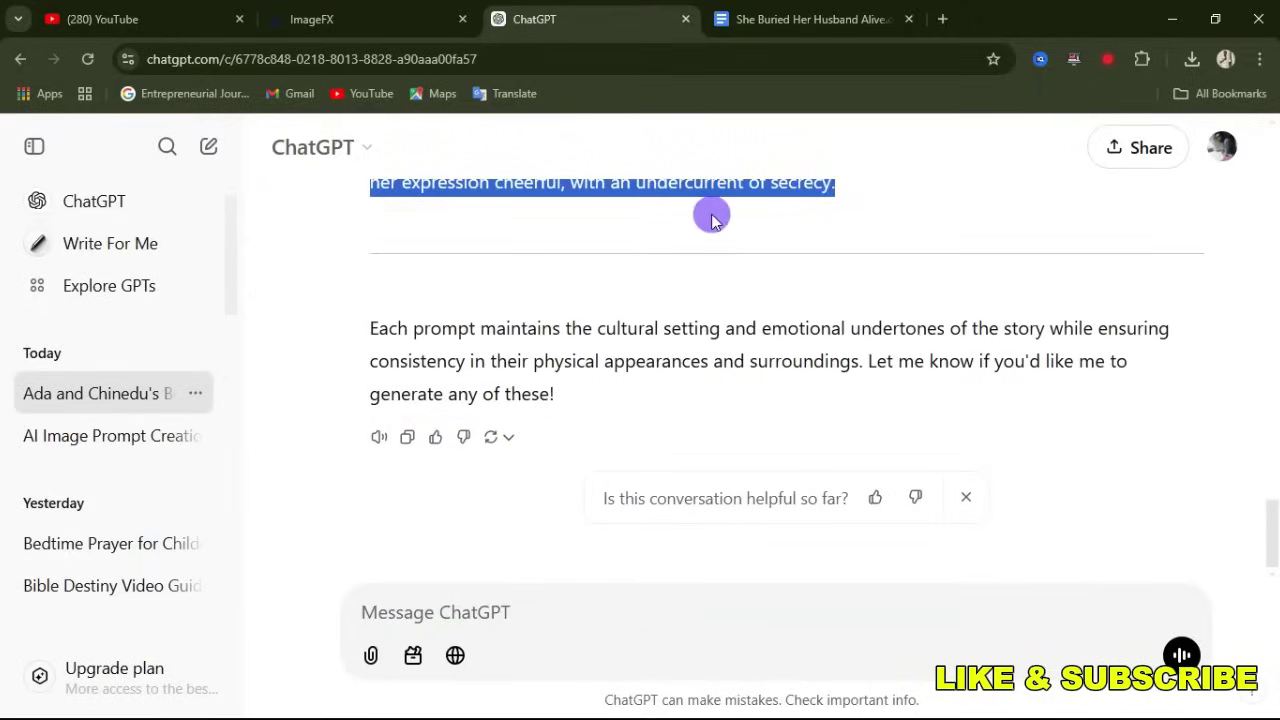
{"action": "key", "text": "ctrl+c"}
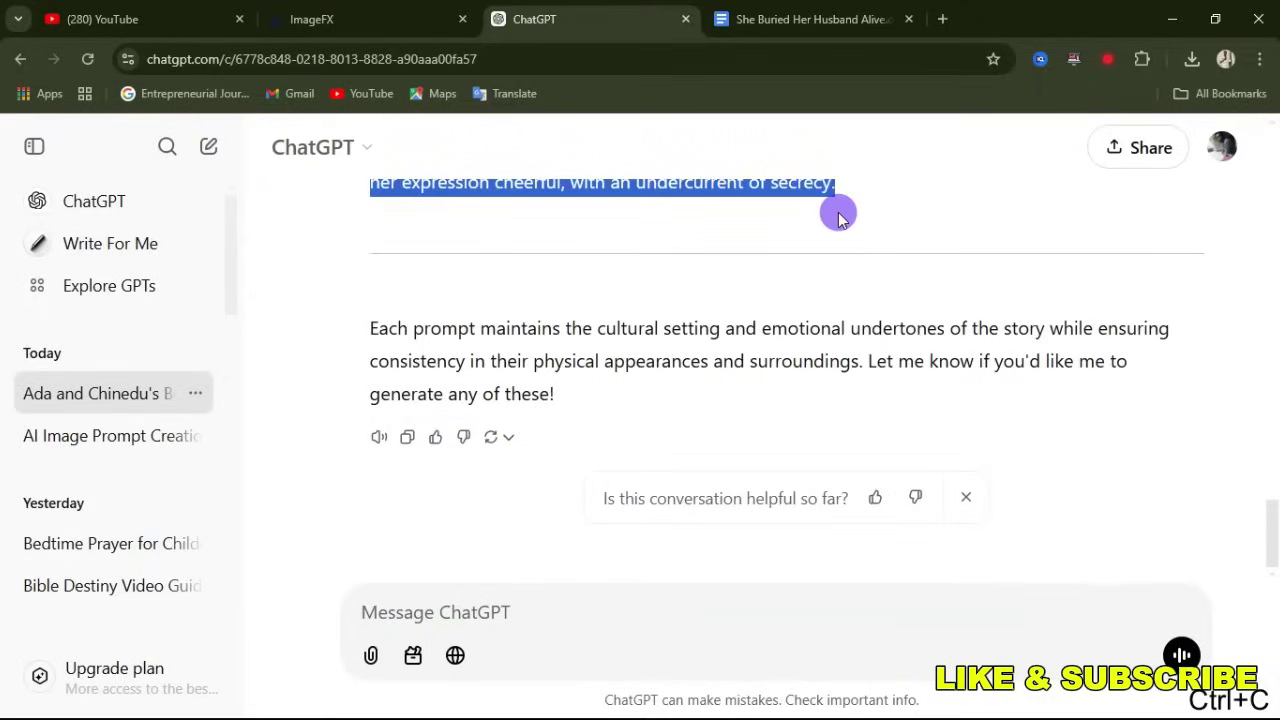
Switch to the Google Docs story document and paste the character prompts below its last paragraph, after a blank line
{"action": "left_click", "coordinate": [775, 16]}
{"action": "left_click", "coordinate": [697, 382]}
{"action": "scroll", "coordinate": [720, 378], "scroll_direction": "down", "scroll_amount": 20}
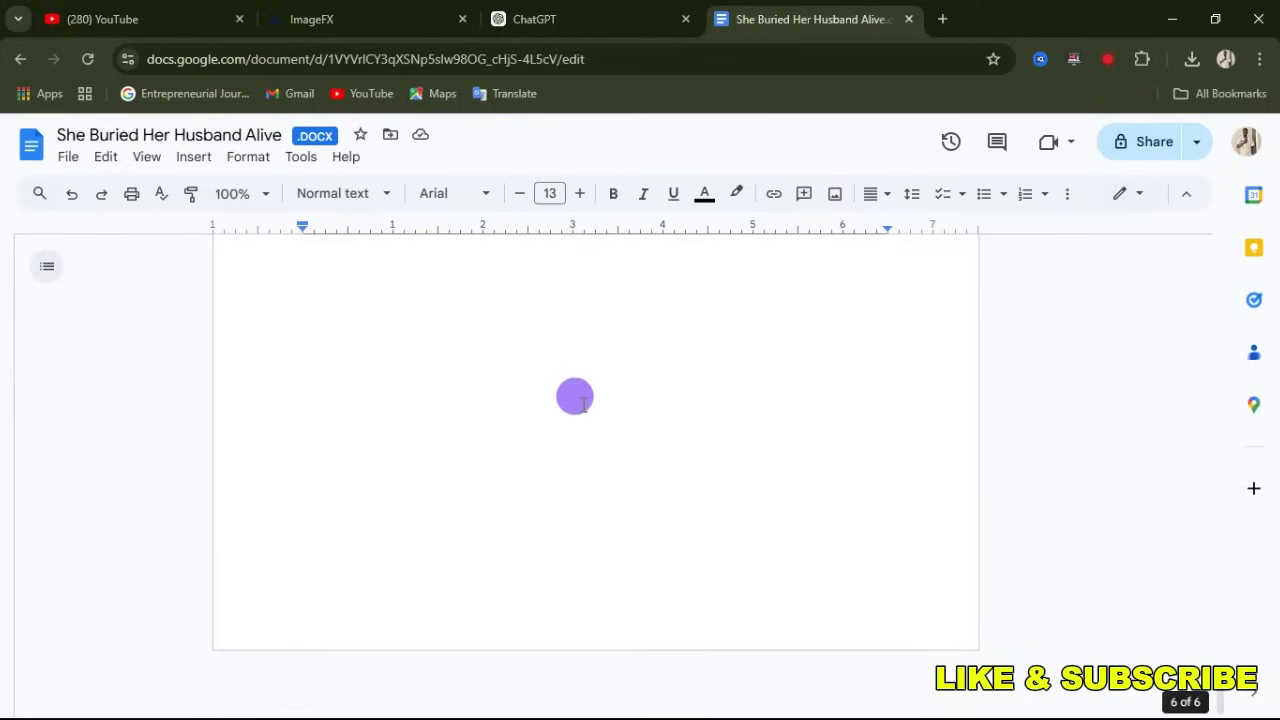
{"action": "scroll", "coordinate": [346, 440], "scroll_direction": "up", "scroll_amount": 5}
{"action": "left_click", "coordinate": [353, 448]}
{"action": "left_click", "coordinate": [418, 344]}
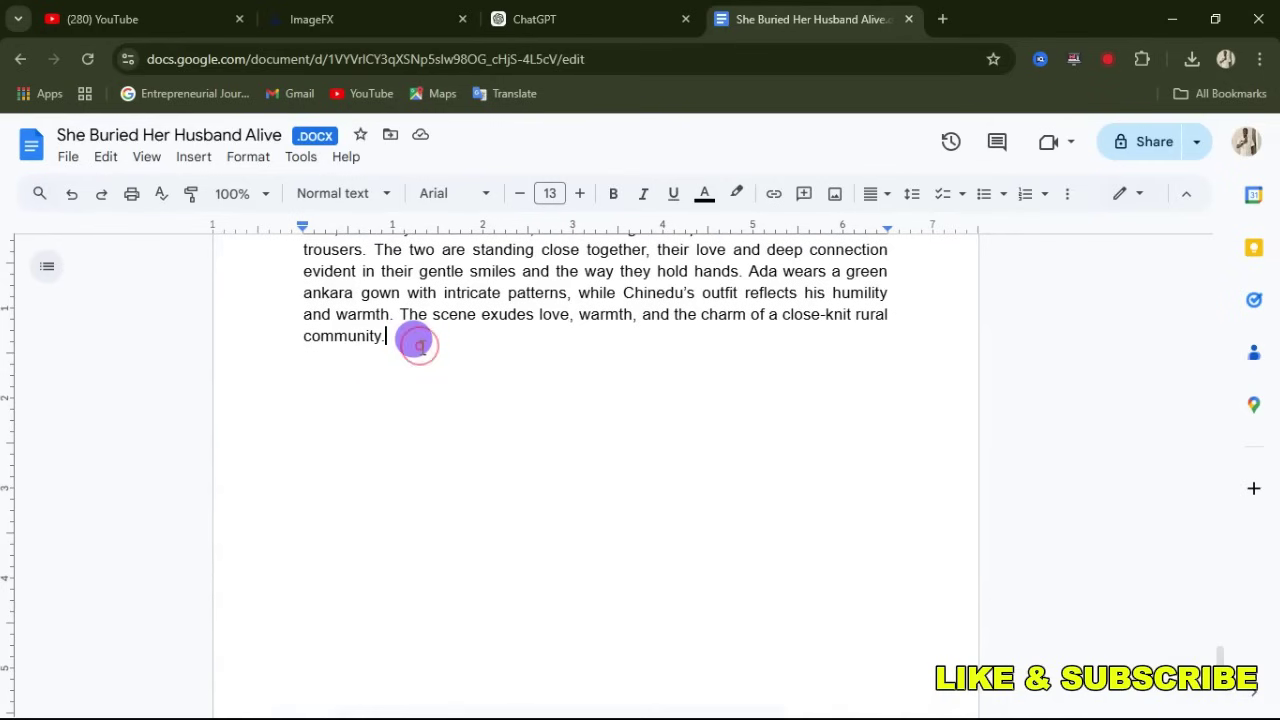
{"action": "key", "text": "Return"}
{"action": "key", "text": "Return"}
{"action": "key", "text": "ctrl+v"}
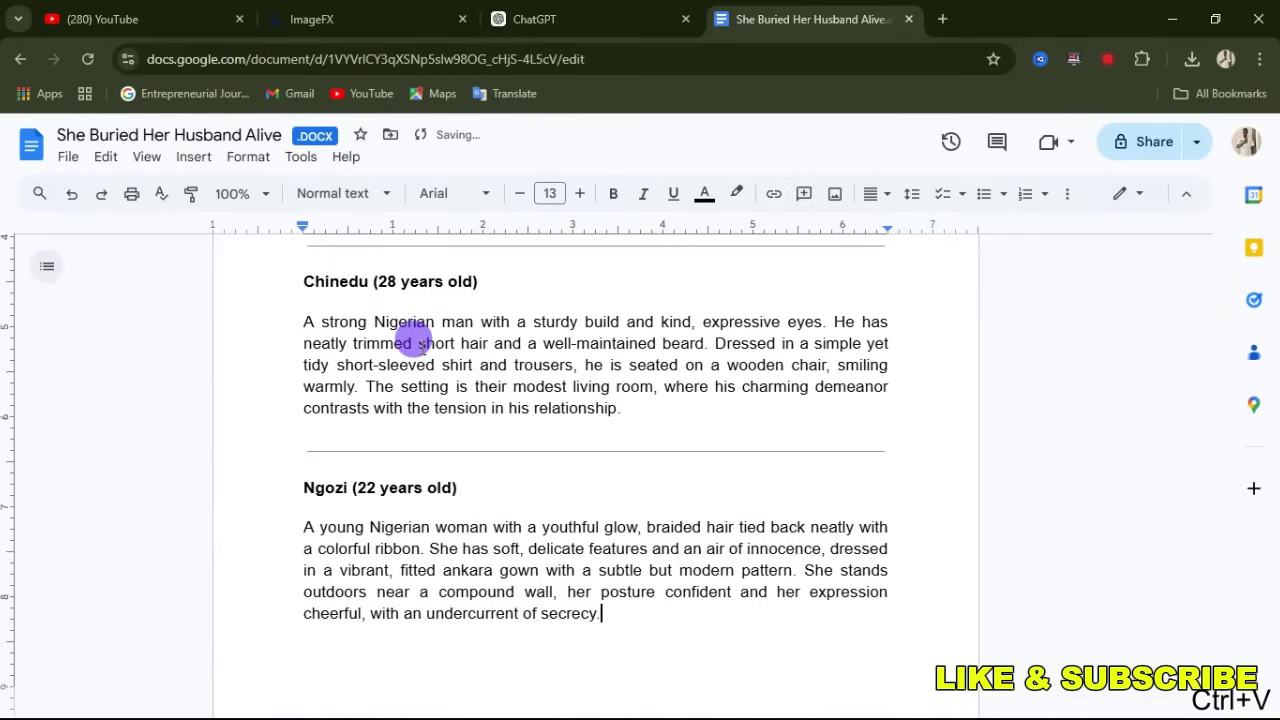
Insert "green" before "patterned ankara dress" in Ada's character prompt
{"action": "scroll", "coordinate": [495, 335], "scroll_direction": "up", "scroll_amount": 2}
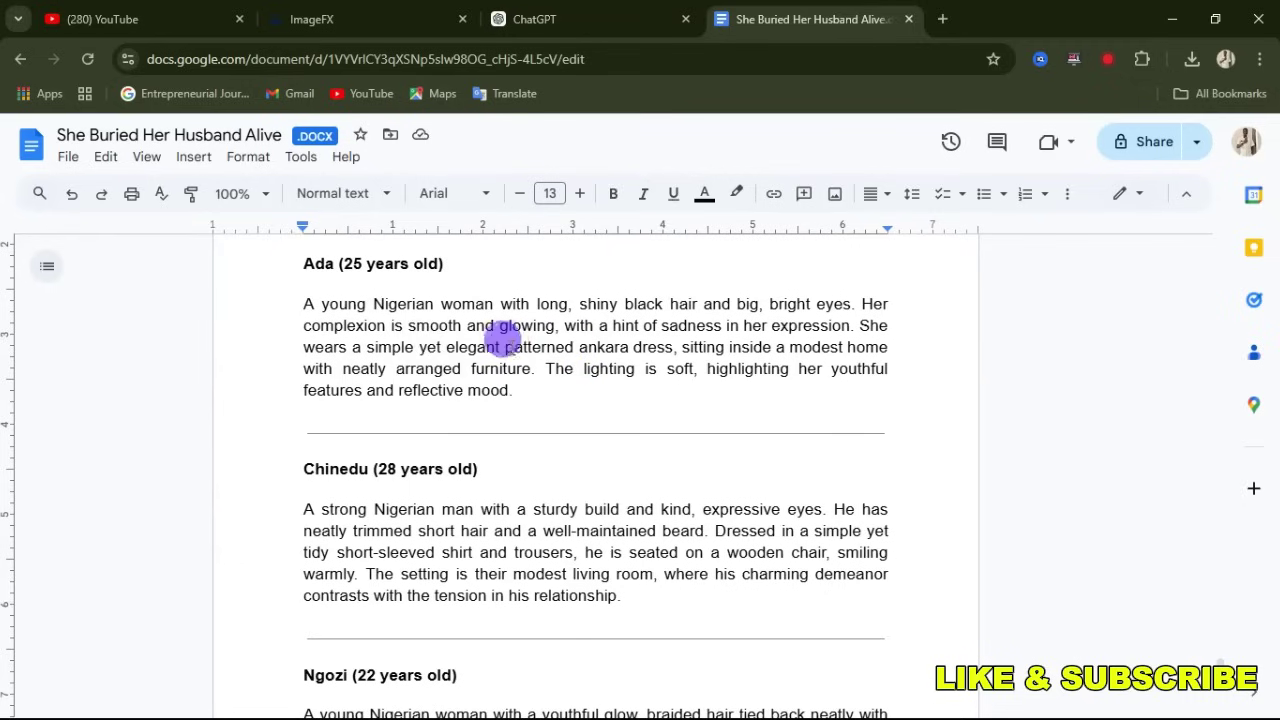
{"action": "type", "text": "green"}
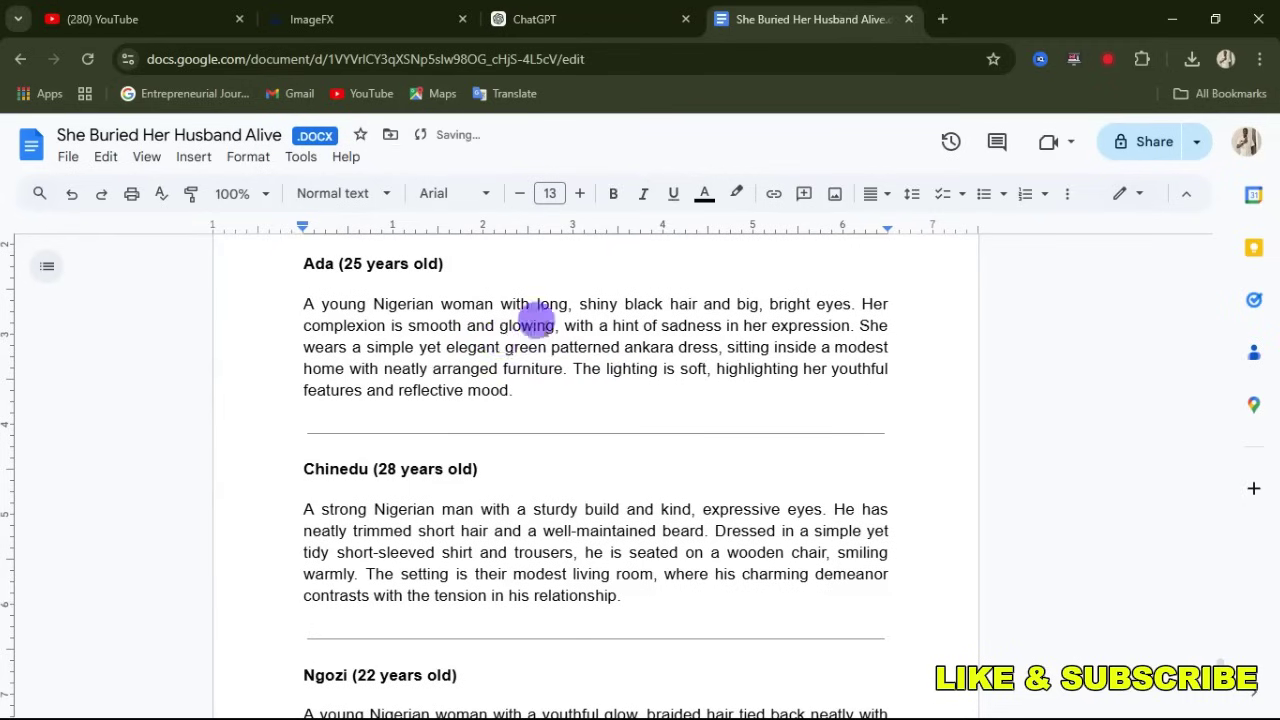
Join the descriptions of Ada and Chinedu onto the same lines as their name headings, separated by a space
{"action": "key", "text": "ctrl+z"}
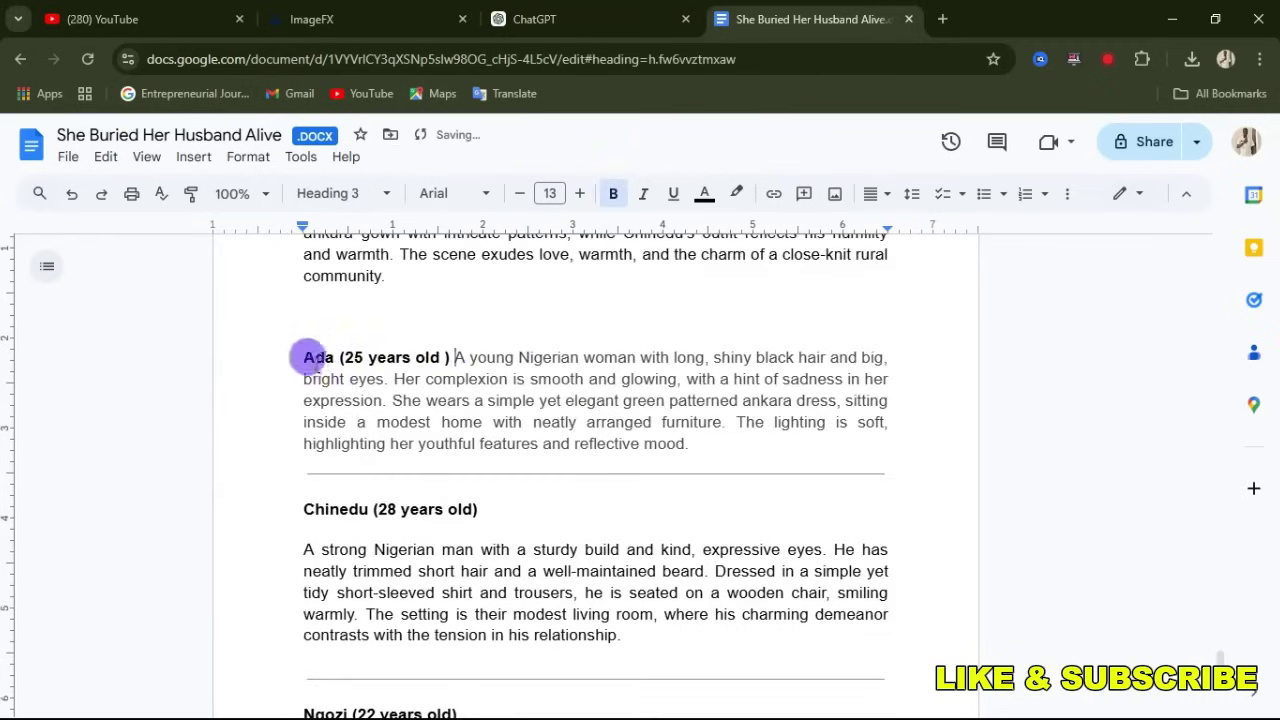
{"action": "left_click", "coordinate": [303, 549]}
{"action": "key", "text": "BackSpace"}
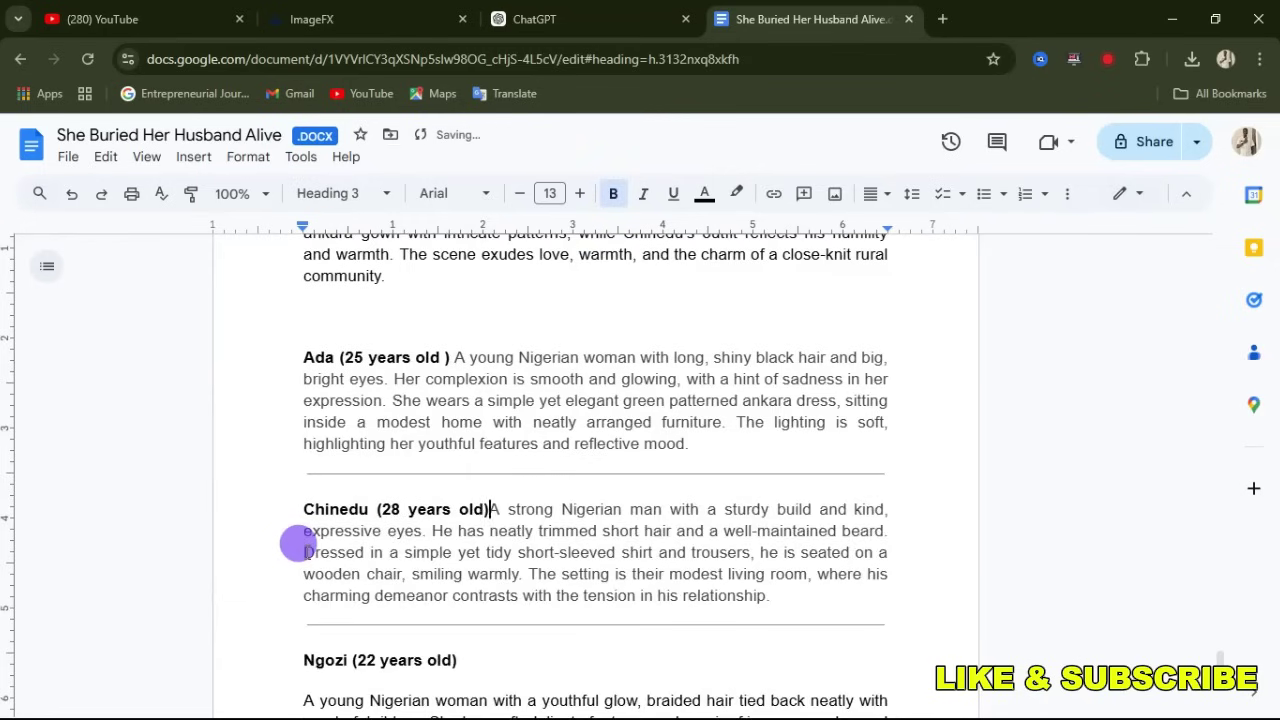
{"action": "scroll", "coordinate": [500, 457], "scroll_direction": "down", "scroll_amount": 1}
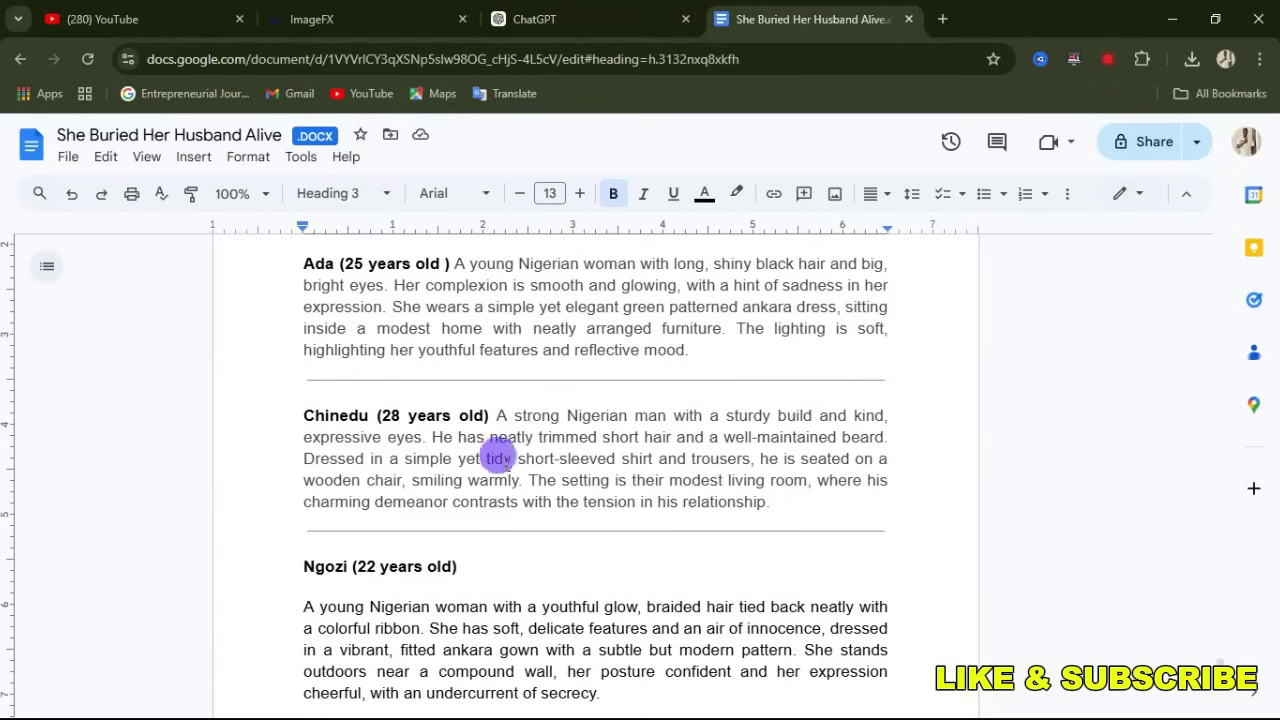
Insert "white" before "short-sleeved shirt" and "black" before "trousers" in Chinedu's character prompt
{"action": "left_click", "coordinate": [519, 458]}
{"action": "type", "text": "white"}
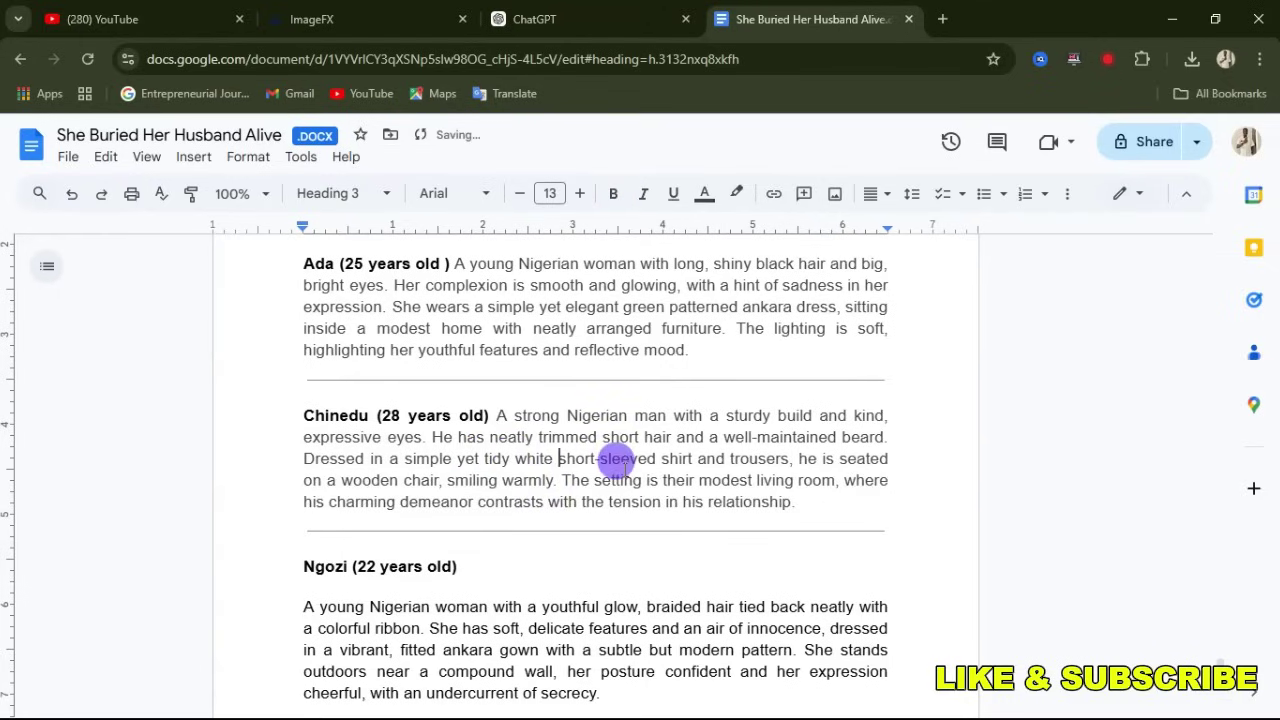
{"action": "left_click", "coordinate": [732, 458]}
{"action": "type", "text": "blakc"}
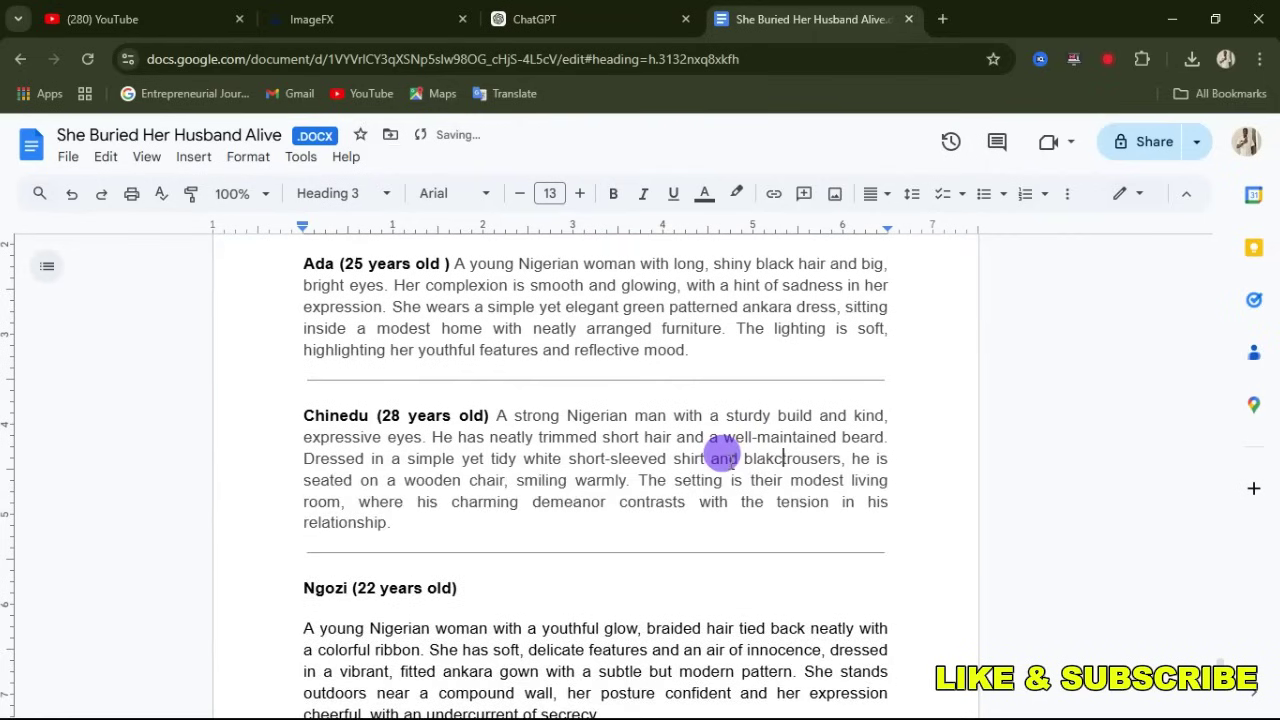
{"action": "key", "text": "BackSpace"}
{"action": "key", "text": "BackSpace"}
{"action": "type", "text": "ck t"}
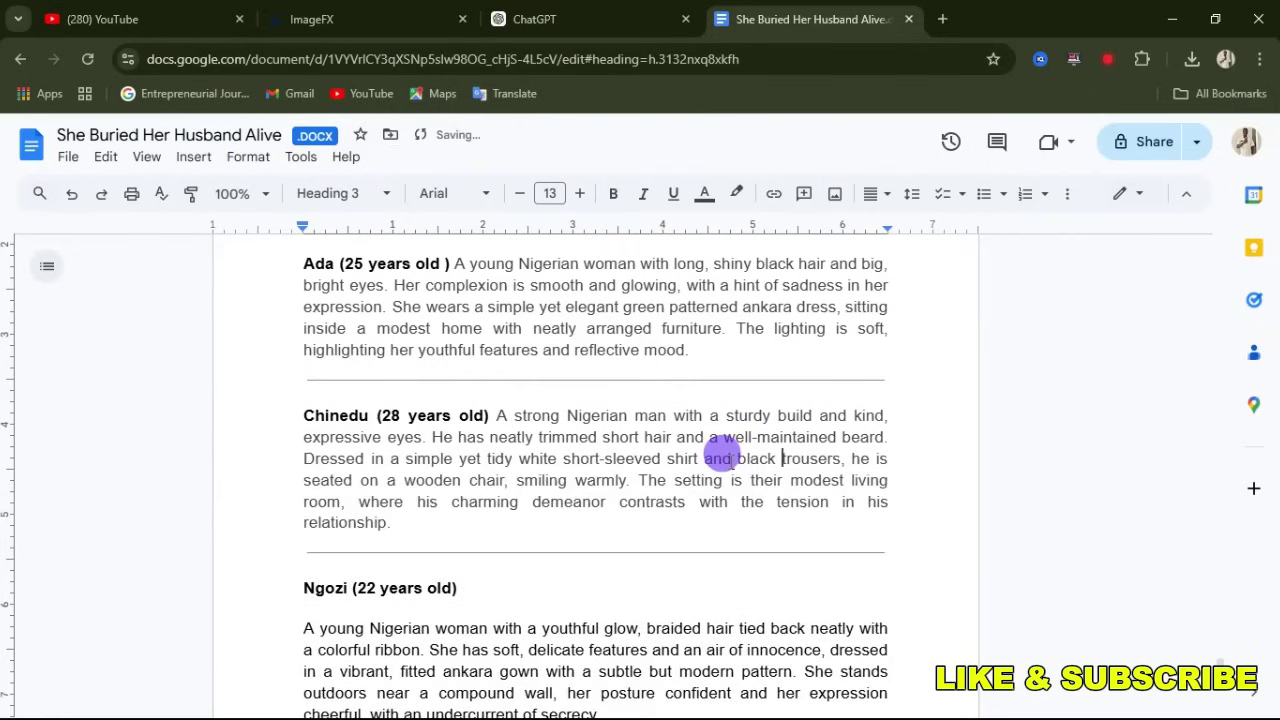
Join Ngozi's description onto her heading line and insert "yellow" before "ankara gown"
{"action": "scroll", "coordinate": [400, 460], "scroll_direction": "down", "scroll_amount": 2}
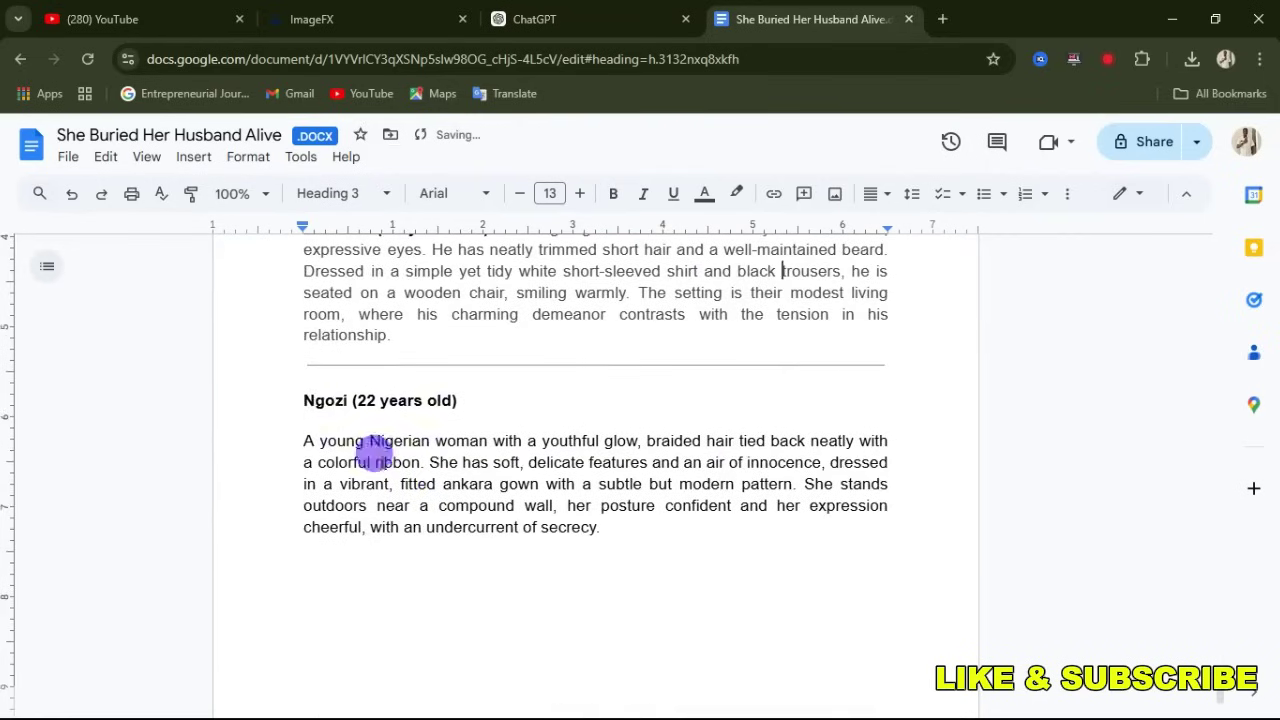
{"action": "left_click", "coordinate": [296, 430]}
{"action": "key", "text": "BackSpace"}
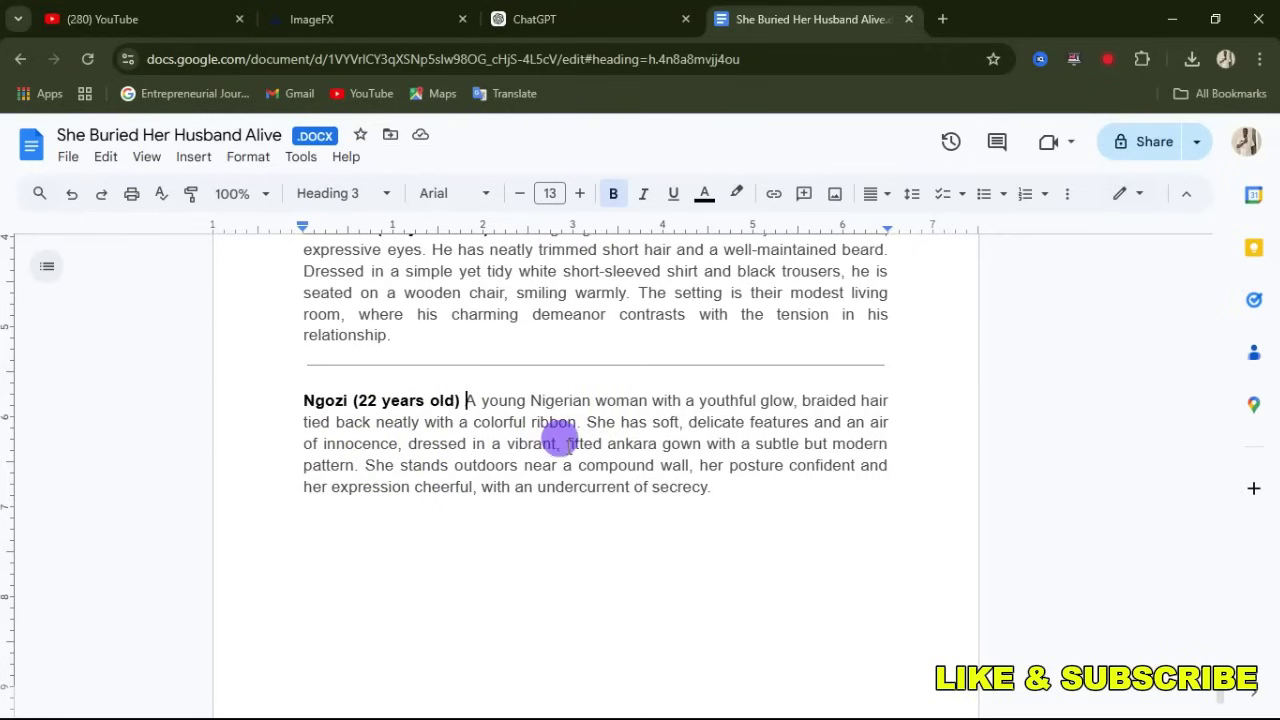
{"action": "left_click", "coordinate": [607, 446]}
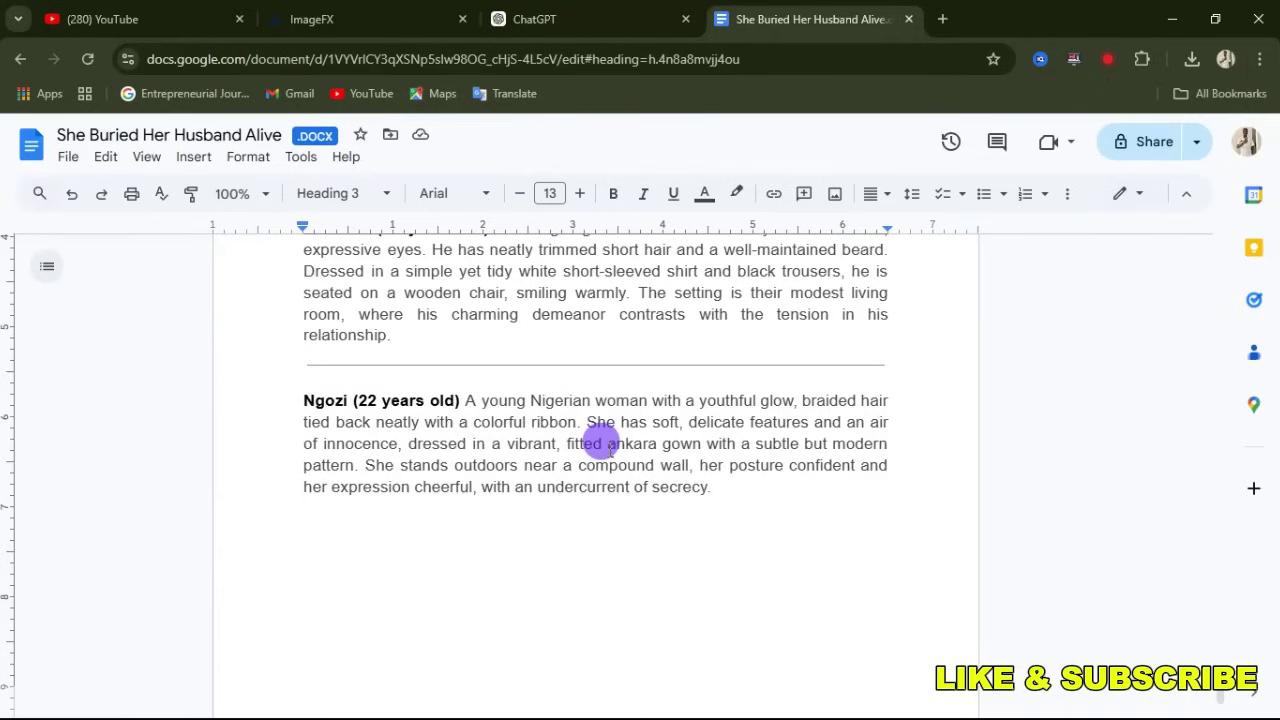
{"action": "type", "text": "yellow"}
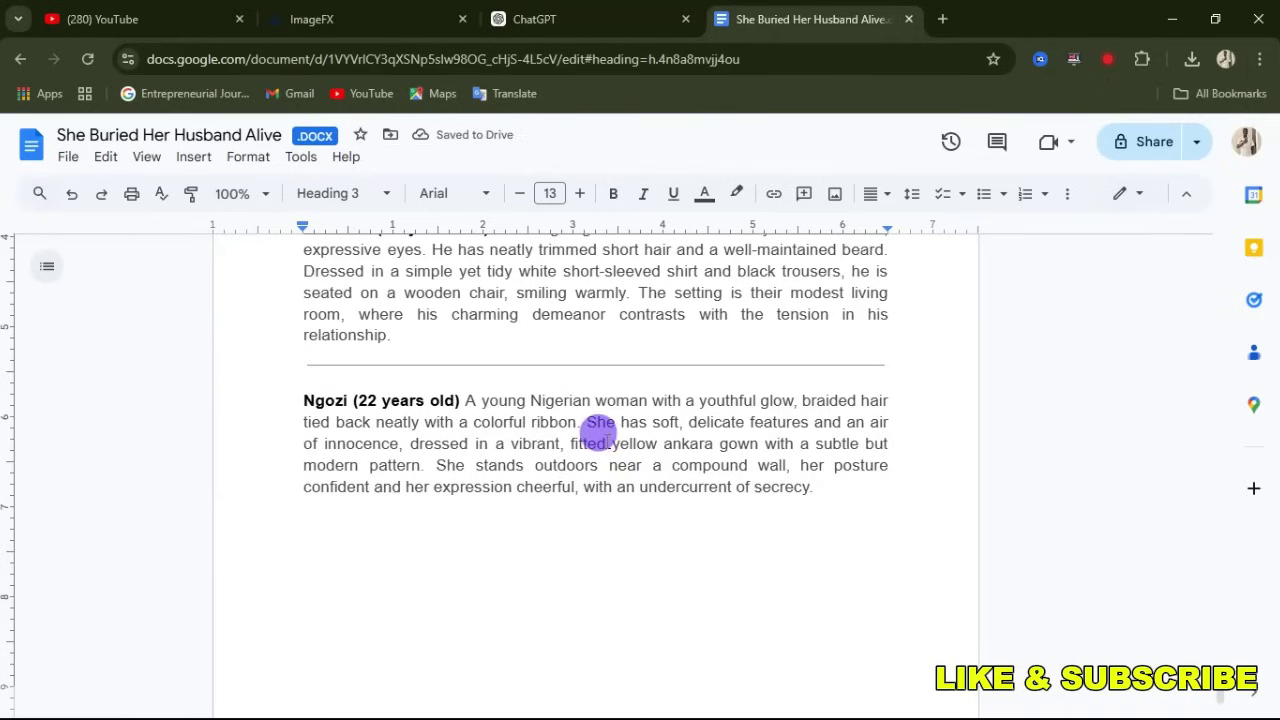
Review Ngozi's finished prompt, highlighting her name and age, "Nigerian woman" and the braided hair description
{"action": "scroll", "coordinate": [591, 426], "scroll_direction": "up", "scroll_amount": 2}
{"action": "scroll", "coordinate": [591, 423], "scroll_direction": "down", "scroll_amount": 2}
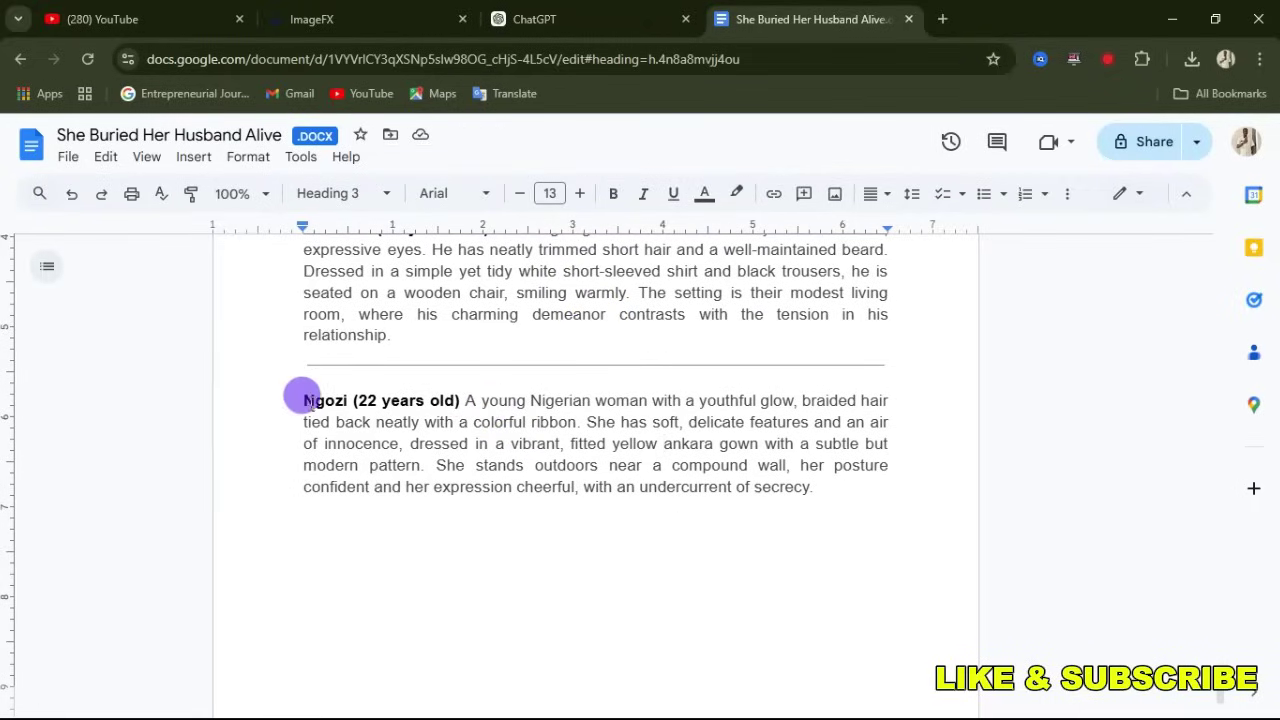
{"action": "left_click_drag", "start_coordinate": [296, 398], "coordinate": [462, 392]}
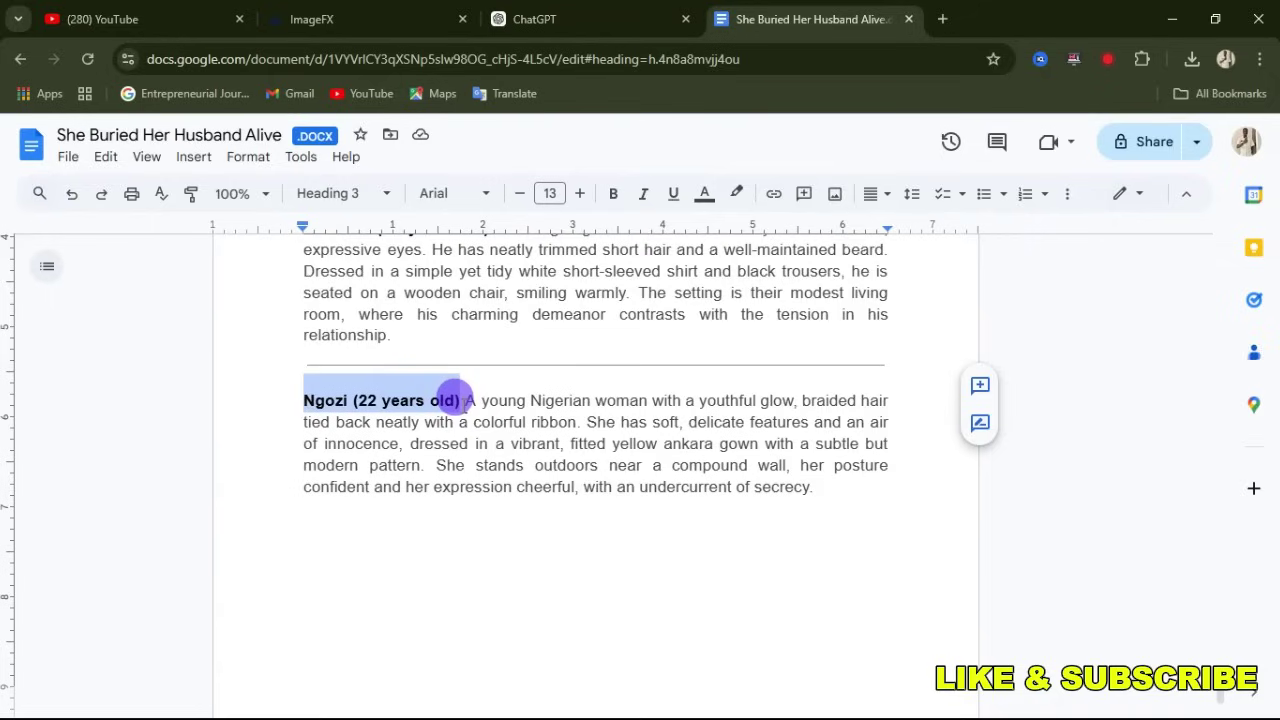
{"action": "left_click", "coordinate": [474, 398]}
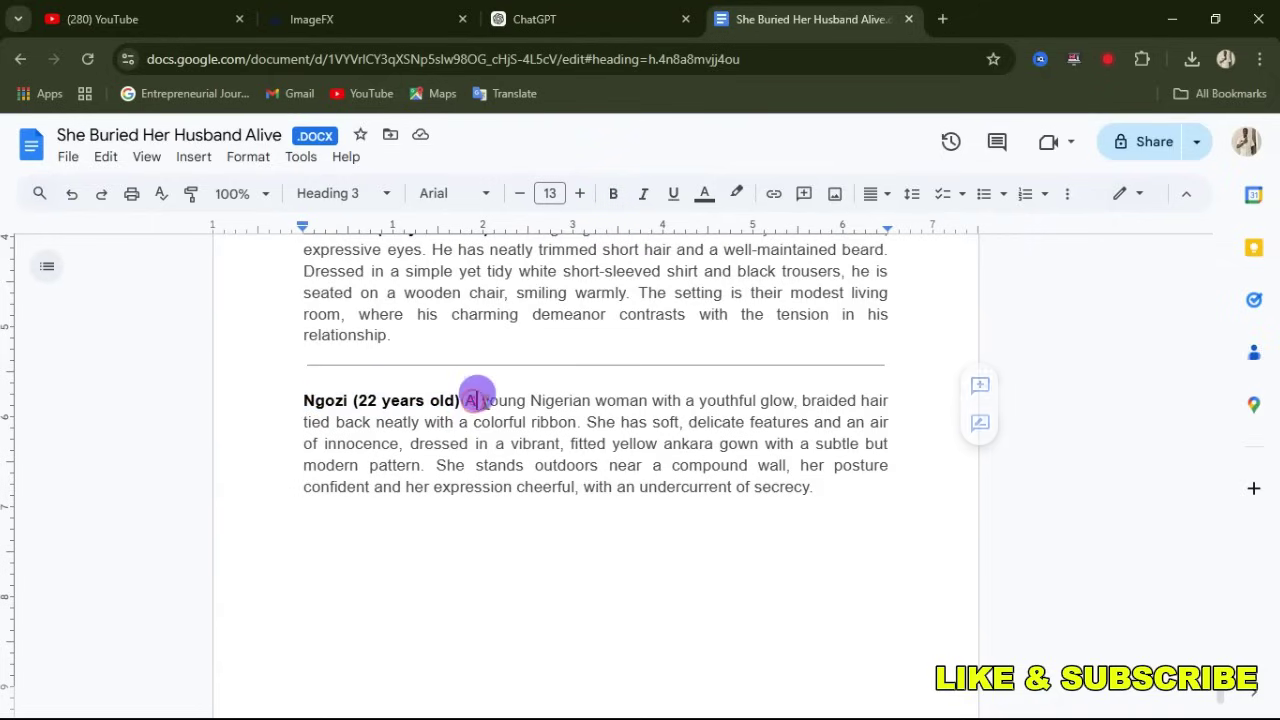
{"action": "left_click_drag", "start_coordinate": [529, 391], "coordinate": [650, 386]}
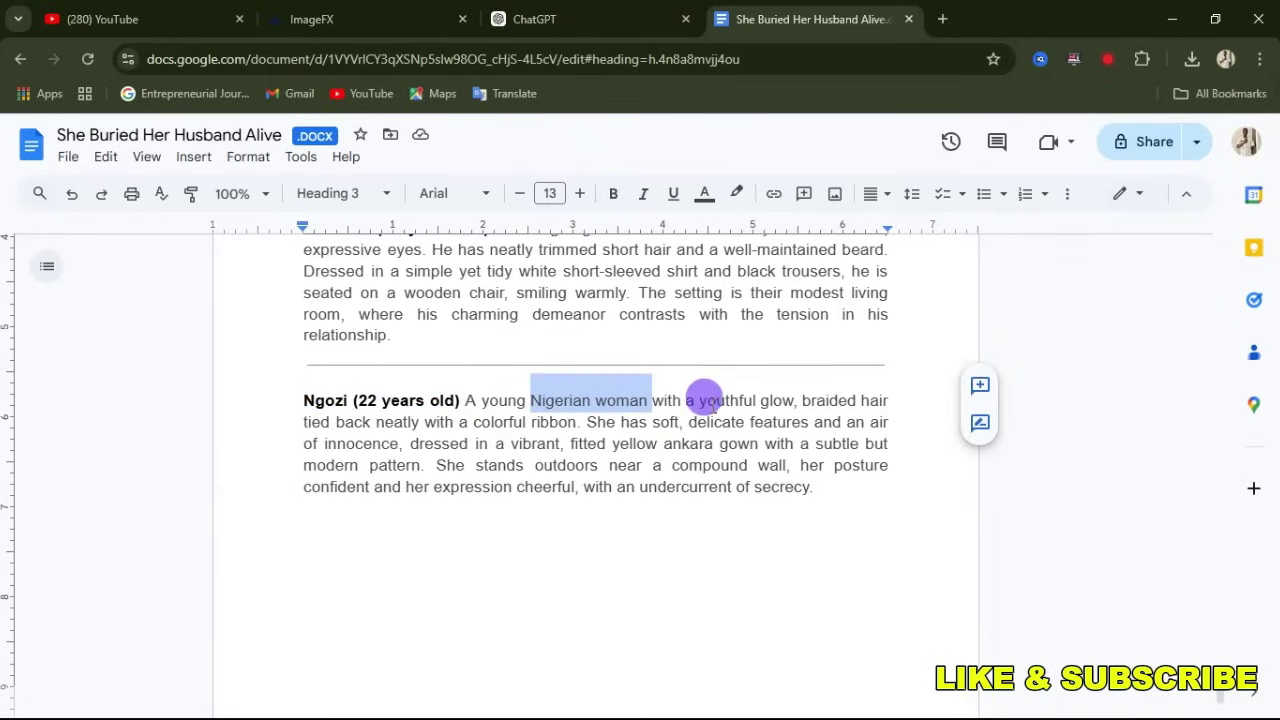
{"action": "left_click_drag", "start_coordinate": [801, 401], "coordinate": [545, 410]}
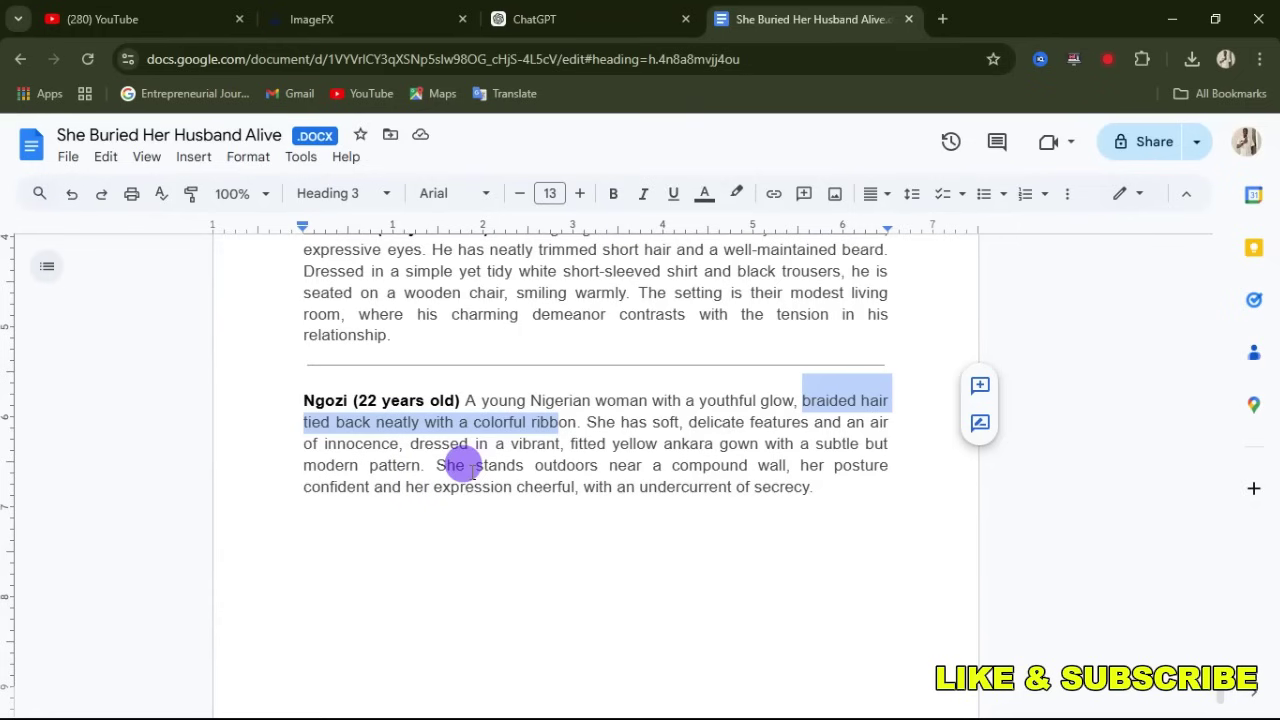
{"action": "scroll", "coordinate": [520, 410], "scroll_direction": "up", "scroll_amount": 2}
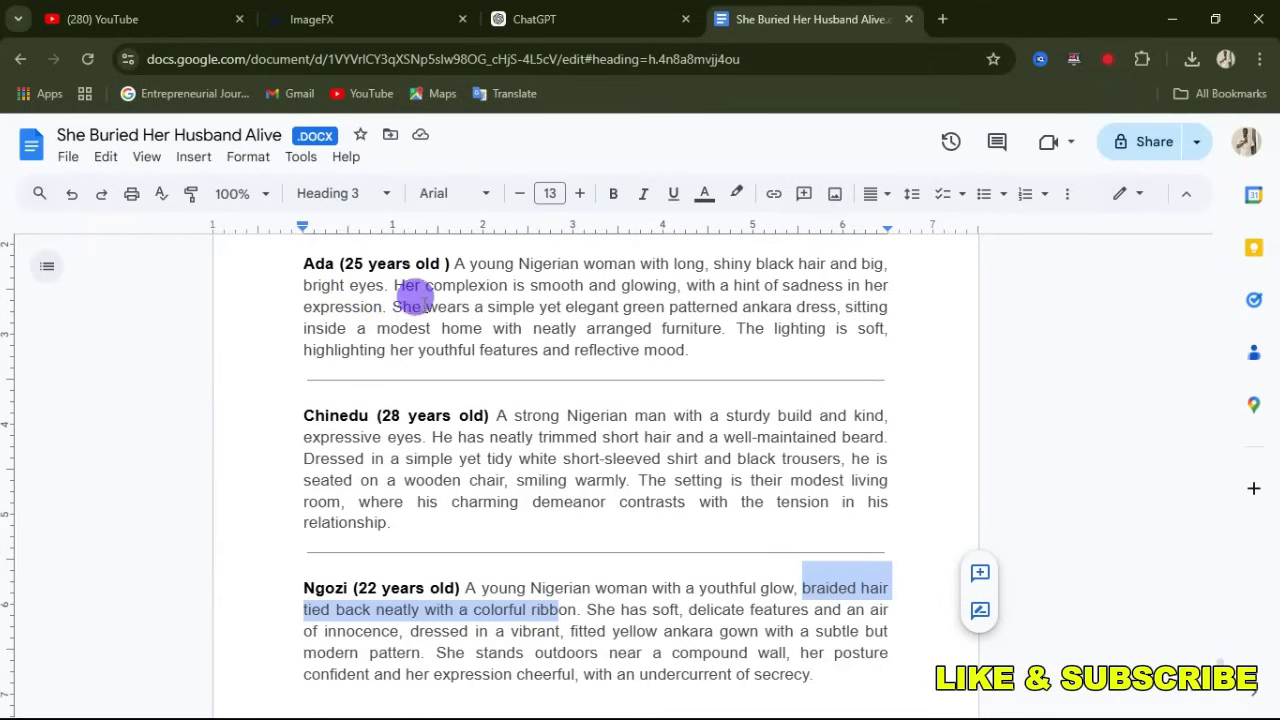
Copy Ada's full character prompt, including her name and age, and paste it into the ImageFX prompt
{"action": "left_click_drag", "start_coordinate": [300, 263], "coordinate": [686, 349]}
{"action": "left_click", "coordinate": [302, 263]}
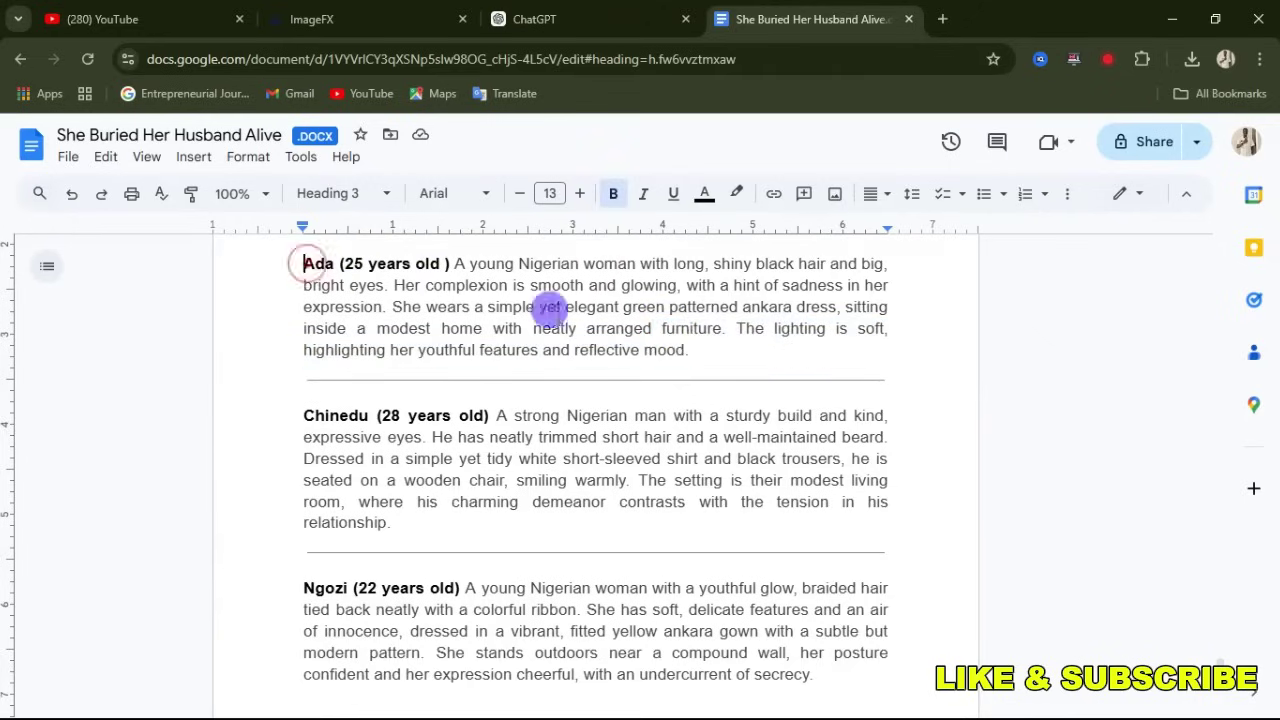
{"action": "left_click", "coordinate": [700, 349], "text": "shift"}
{"action": "key", "text": "ctrl+c"}
{"action": "key", "text": "ctrl+2"}
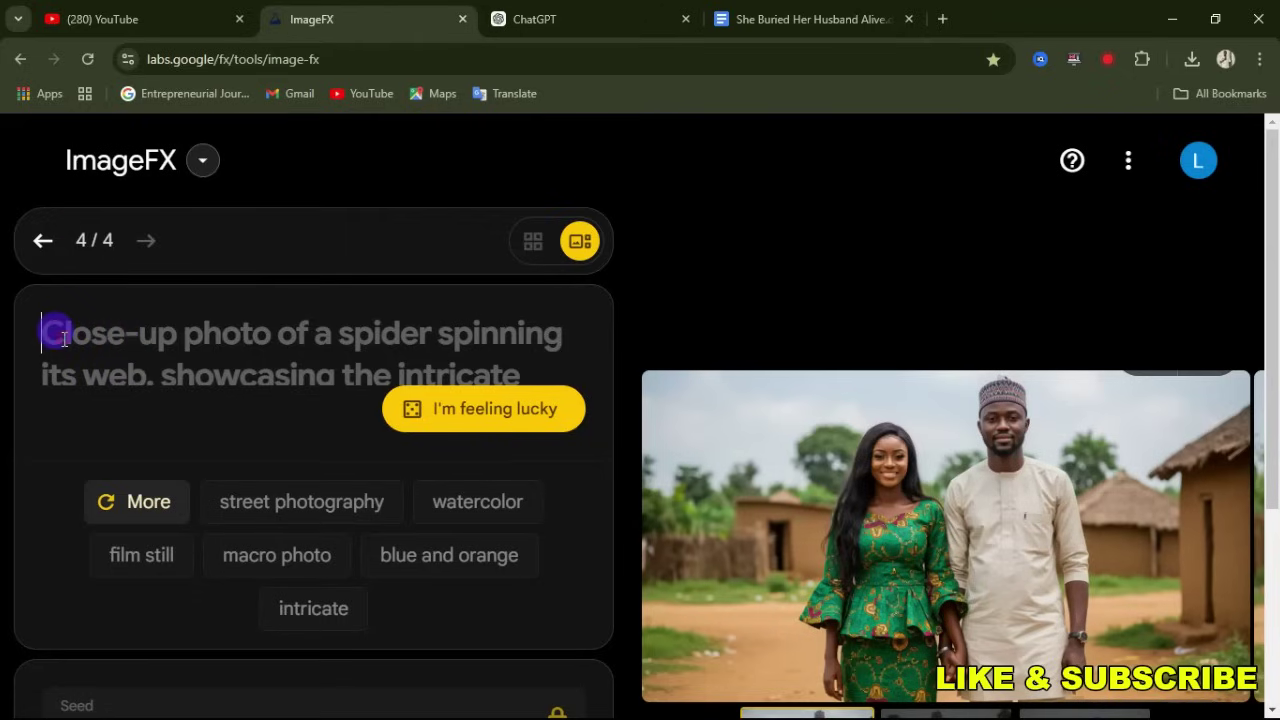
{"action": "key", "text": "ctrl+v"}
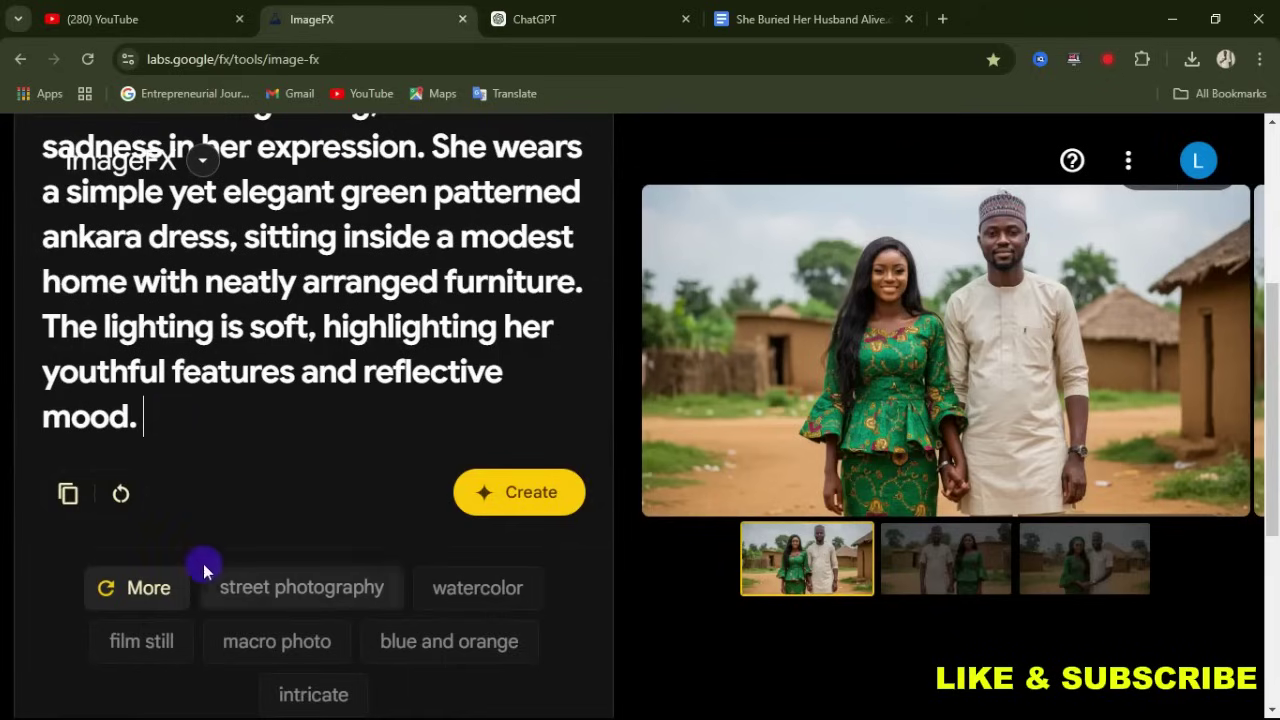
Add the style modifiers high contrast, realistic, natural light and highly detailed to the end of Ada's prompt
{"action": "scroll", "coordinate": [186, 592], "scroll_direction": "down", "scroll_amount": 1}
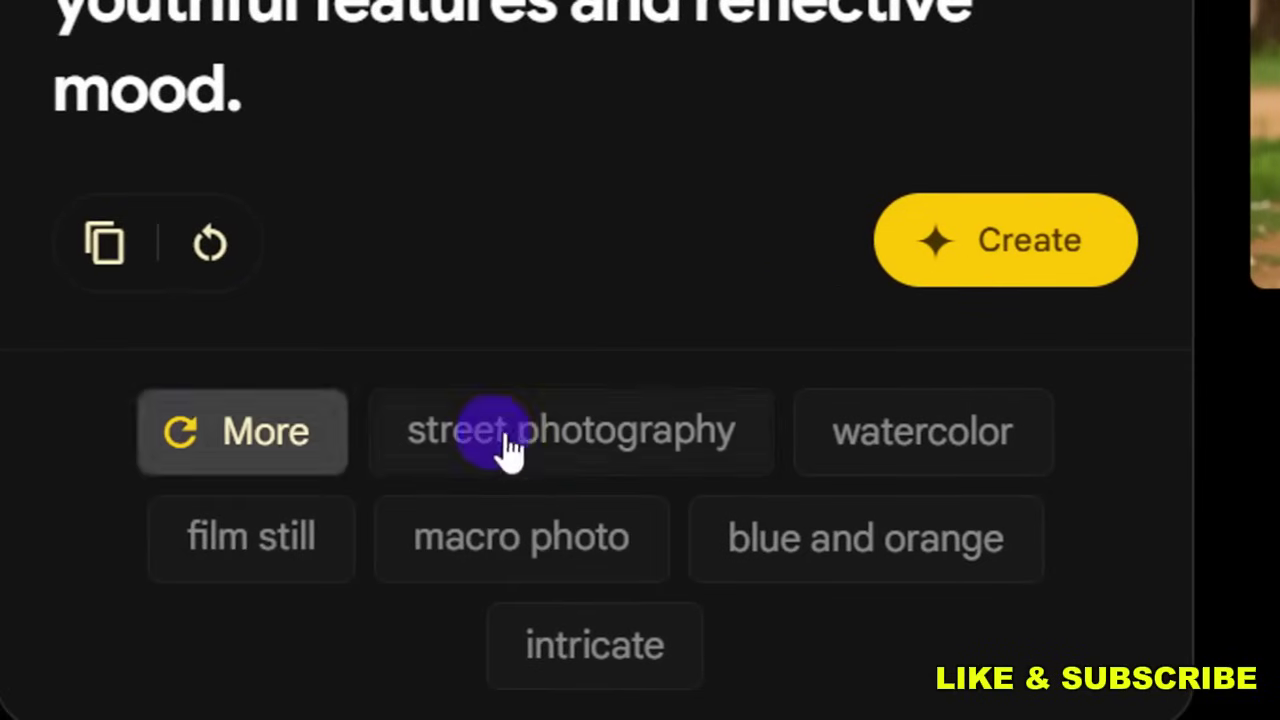
{"action": "left_click", "coordinate": [260, 457]}
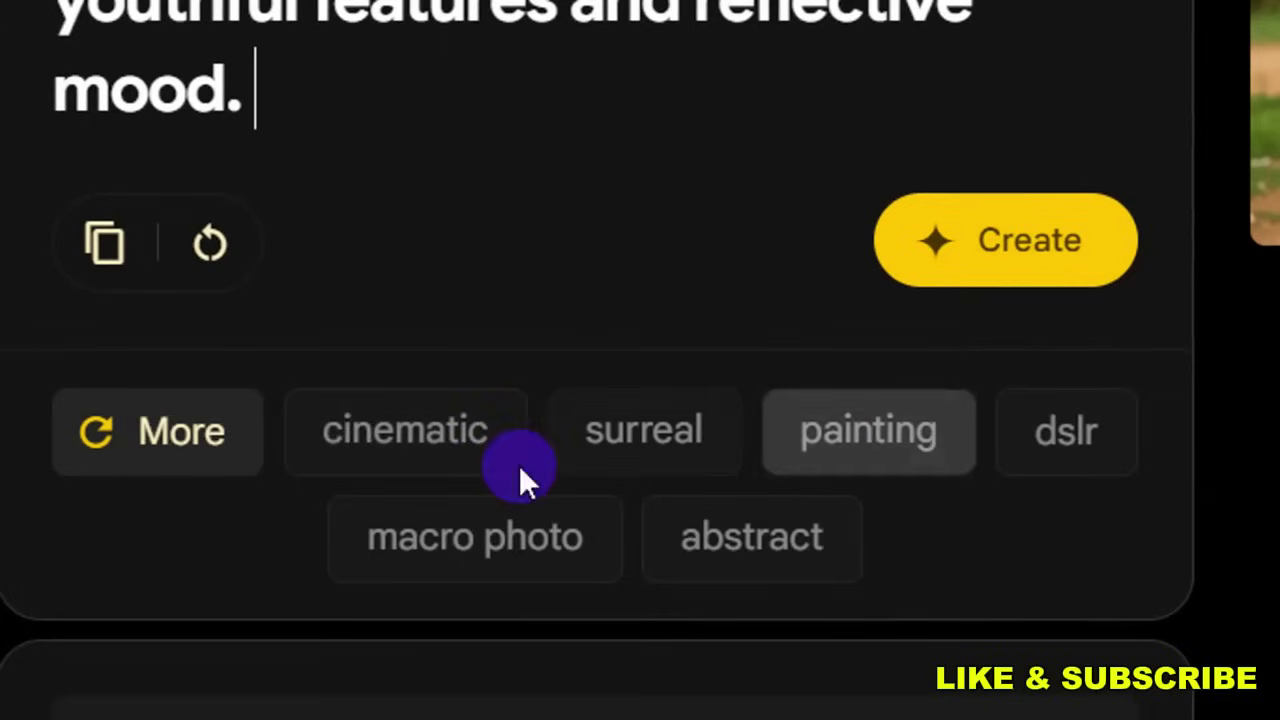
{"action": "left_click", "coordinate": [206, 463]}
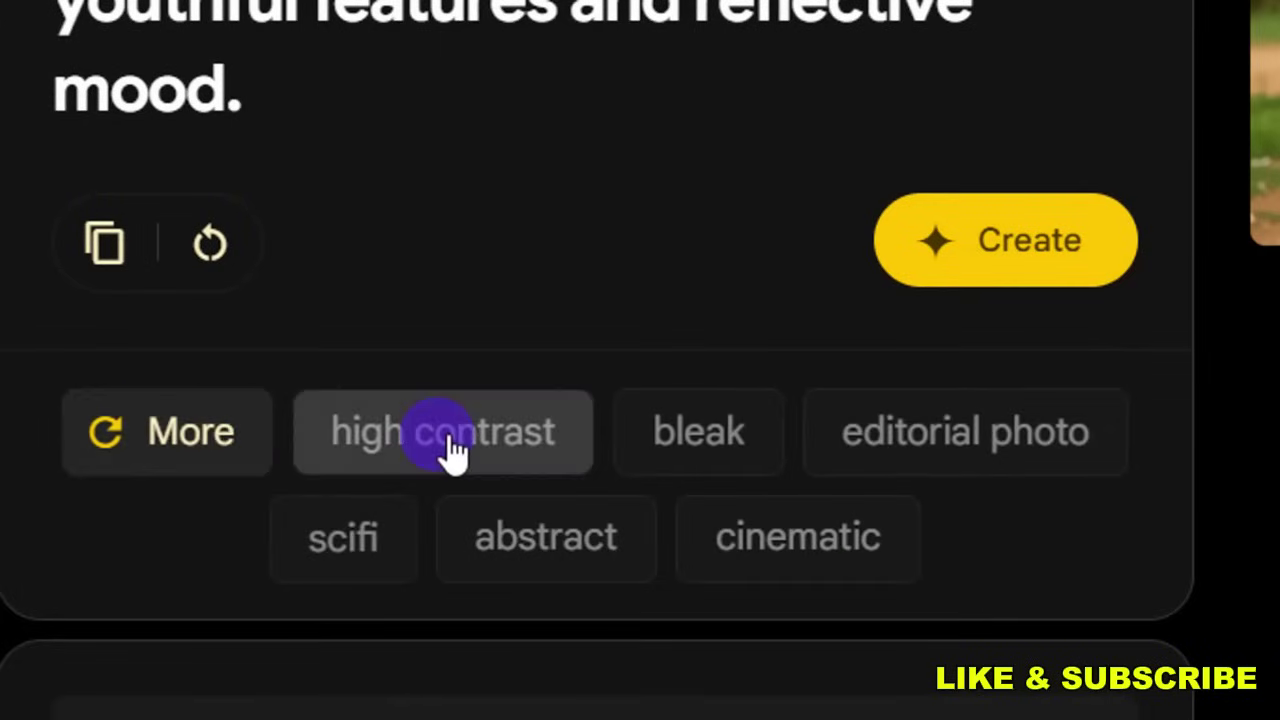
{"action": "left_click", "coordinate": [445, 450]}
{"action": "left_click", "coordinate": [268, 446]}
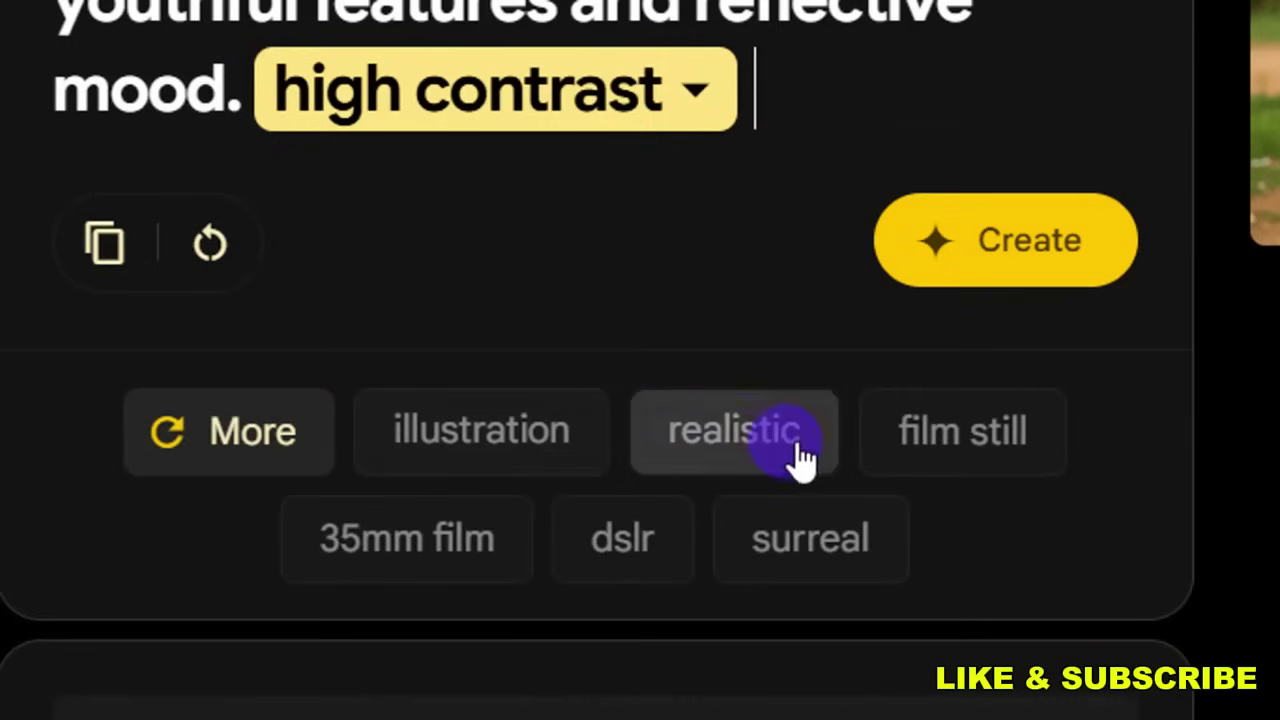
{"action": "left_click", "coordinate": [745, 462]}
{"action": "left_click", "coordinate": [231, 449]}
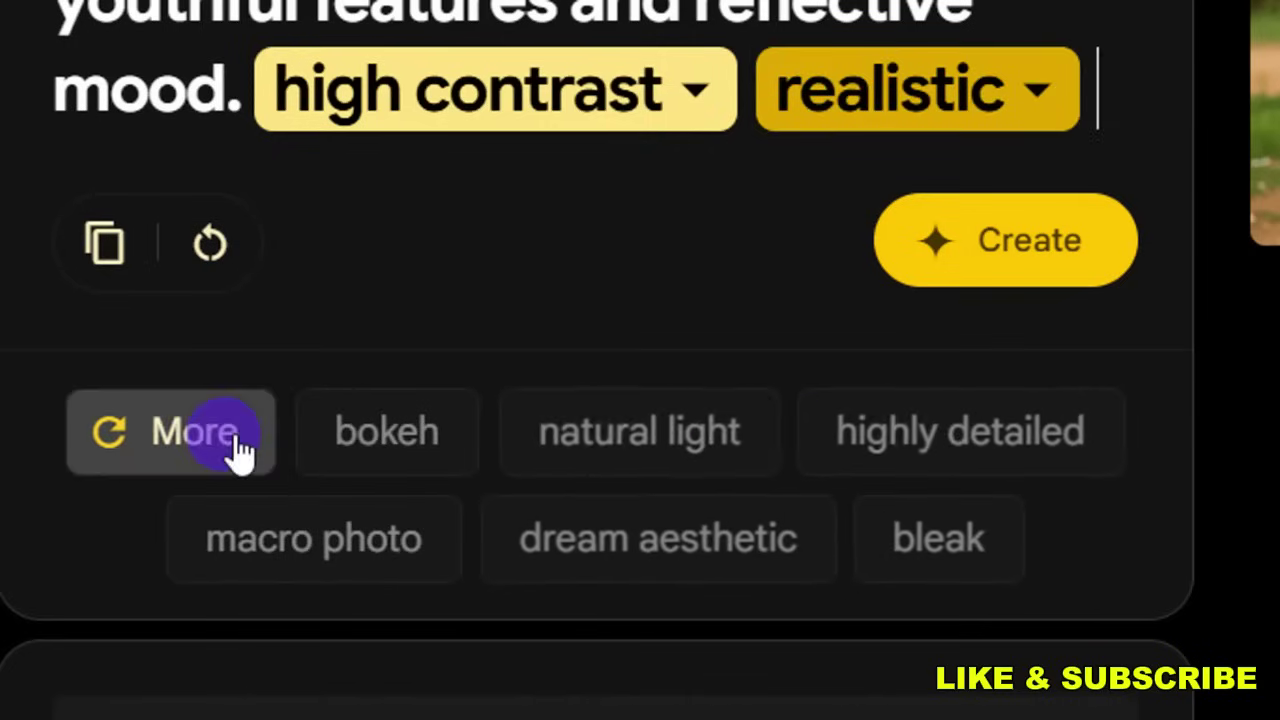
{"action": "left_click", "coordinate": [655, 440]}
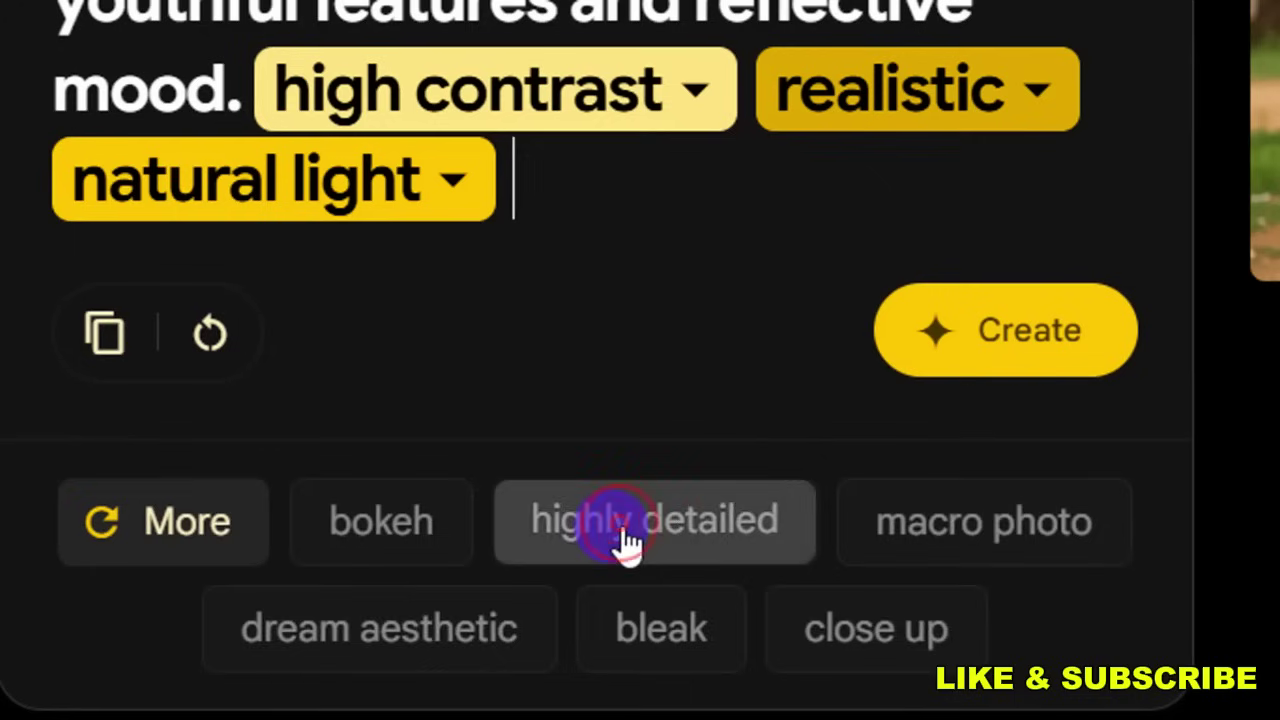
{"action": "left_click", "coordinate": [620, 540]}
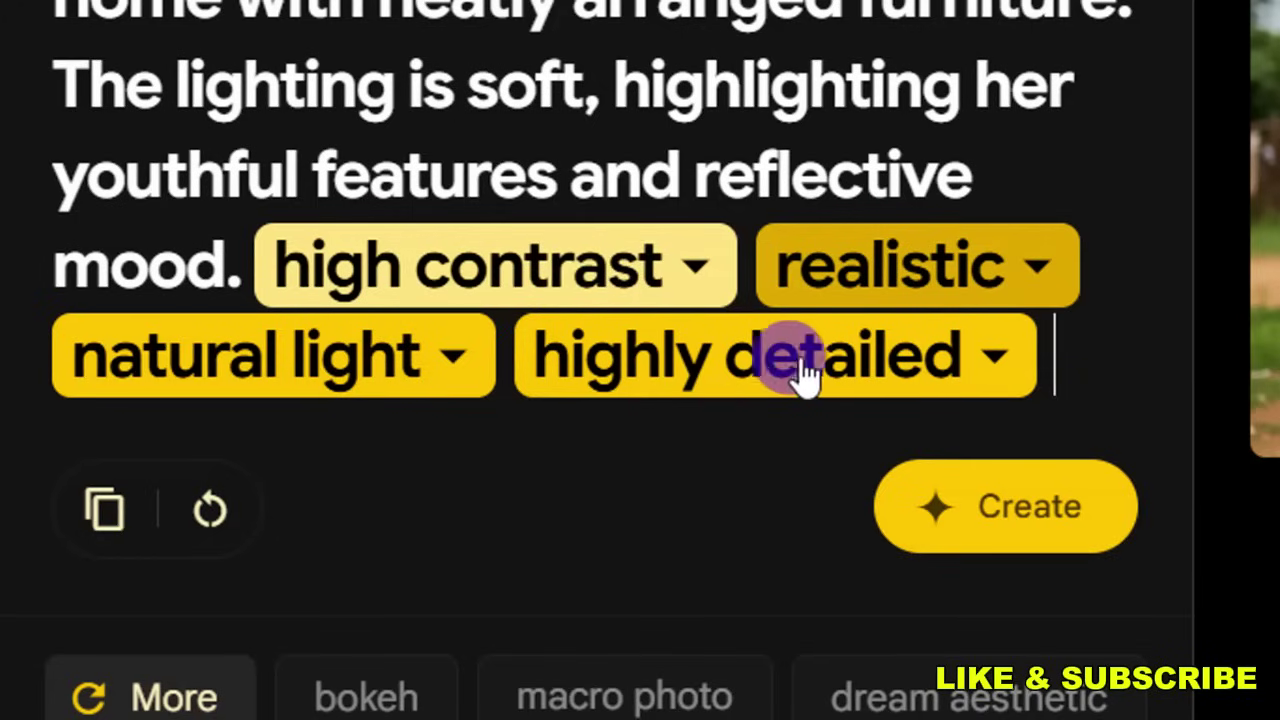
{"action": "left_click", "coordinate": [320, 280]}
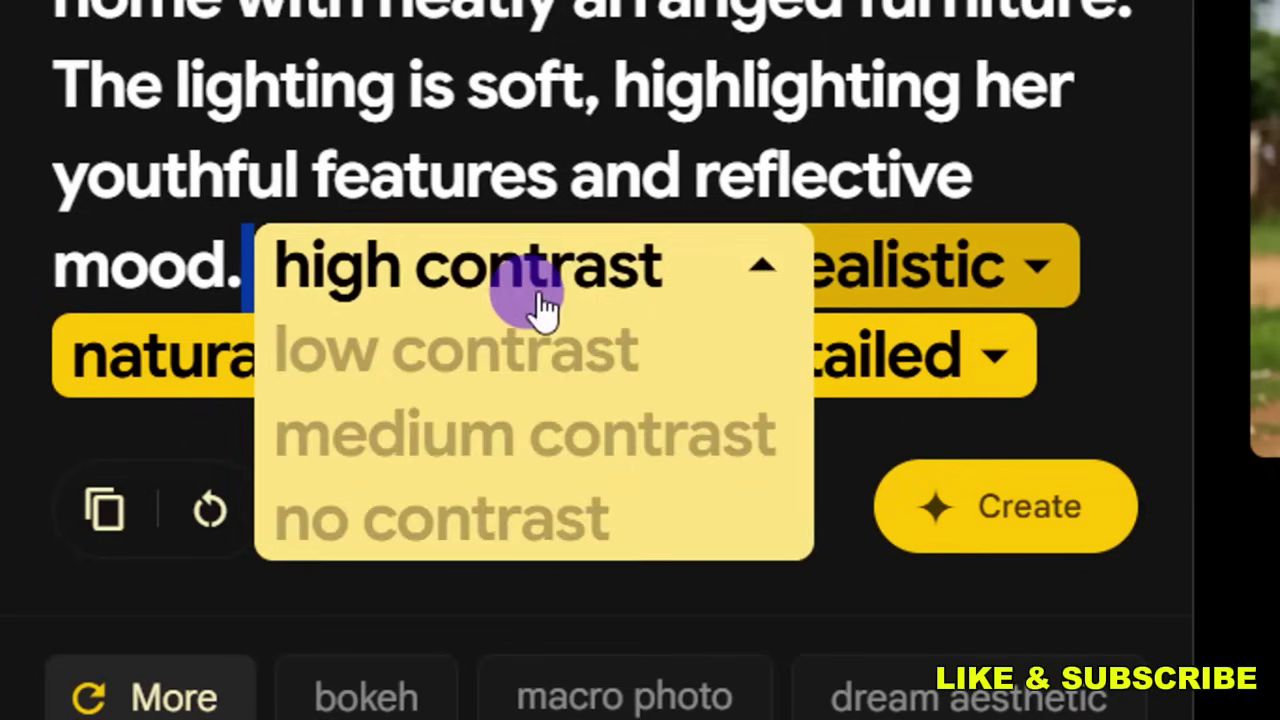
{"action": "left_click", "coordinate": [1085, 218]}
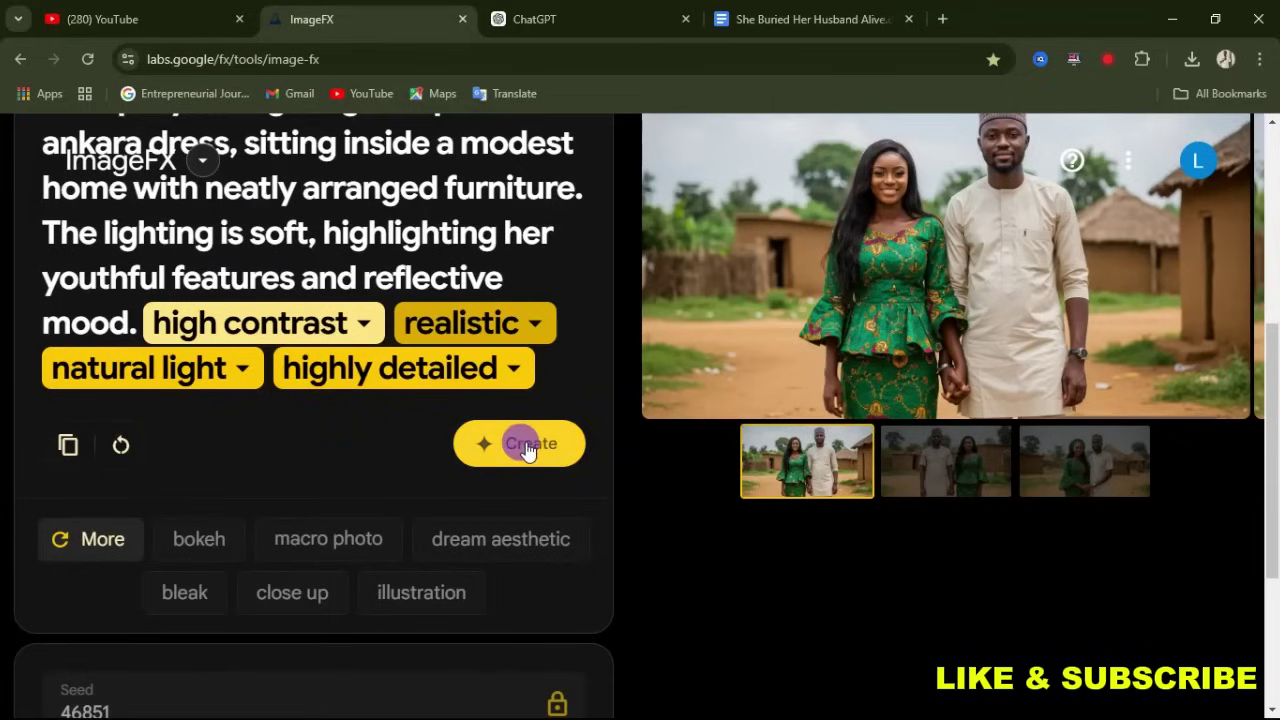
Unlock the seed and generate the images of Ada
{"action": "scroll", "coordinate": [484, 452], "scroll_direction": "down", "scroll_amount": 2}
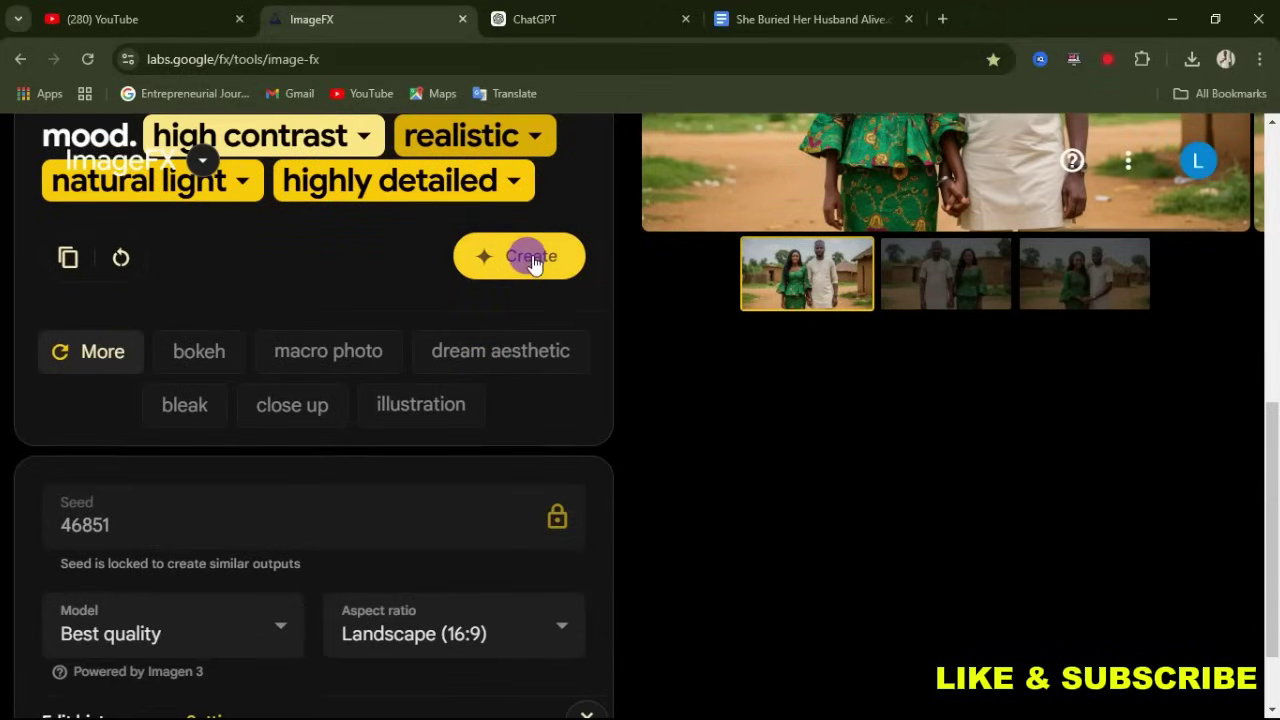
{"action": "left_click", "coordinate": [556, 517]}
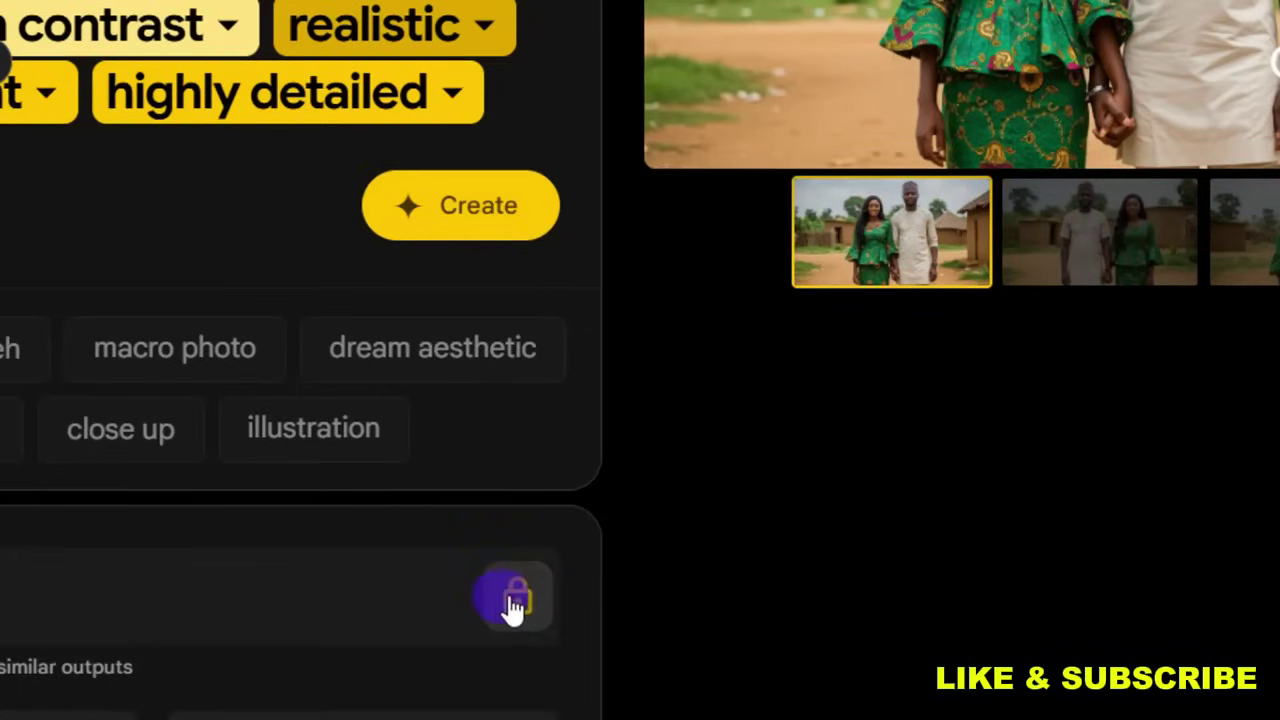
{"action": "left_click", "coordinate": [554, 521]}
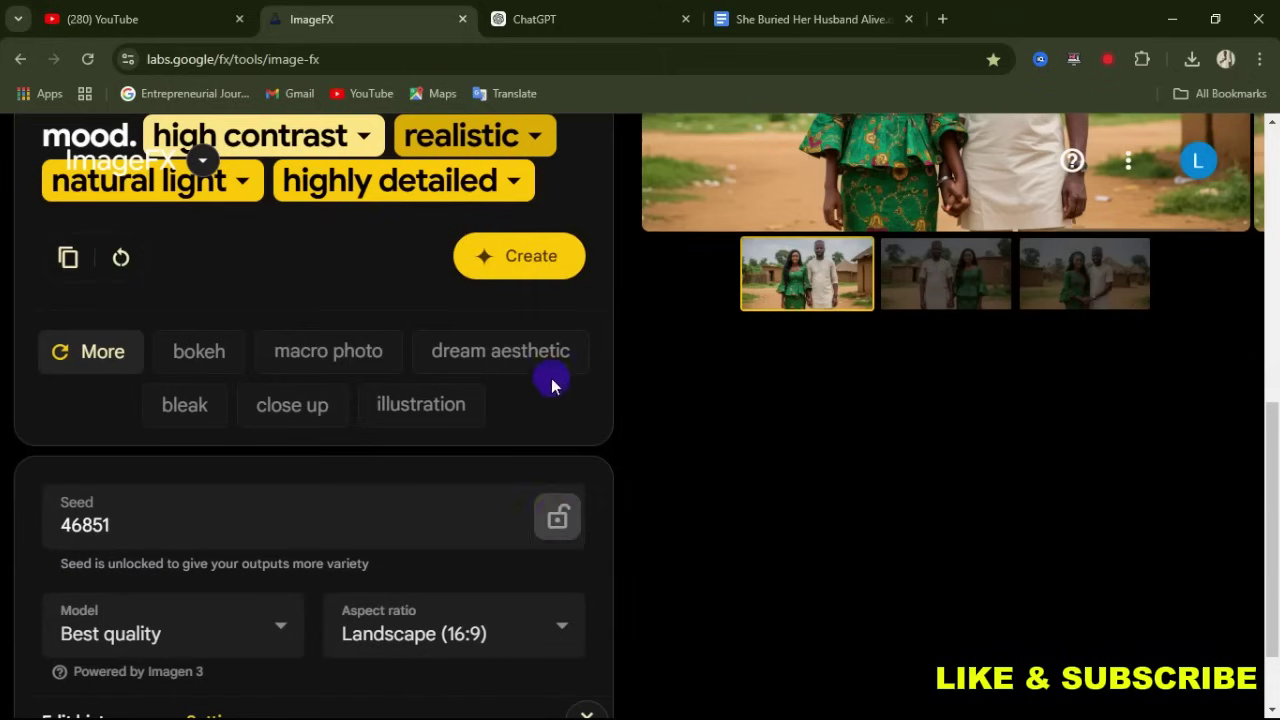
{"action": "left_click", "coordinate": [473, 217]}
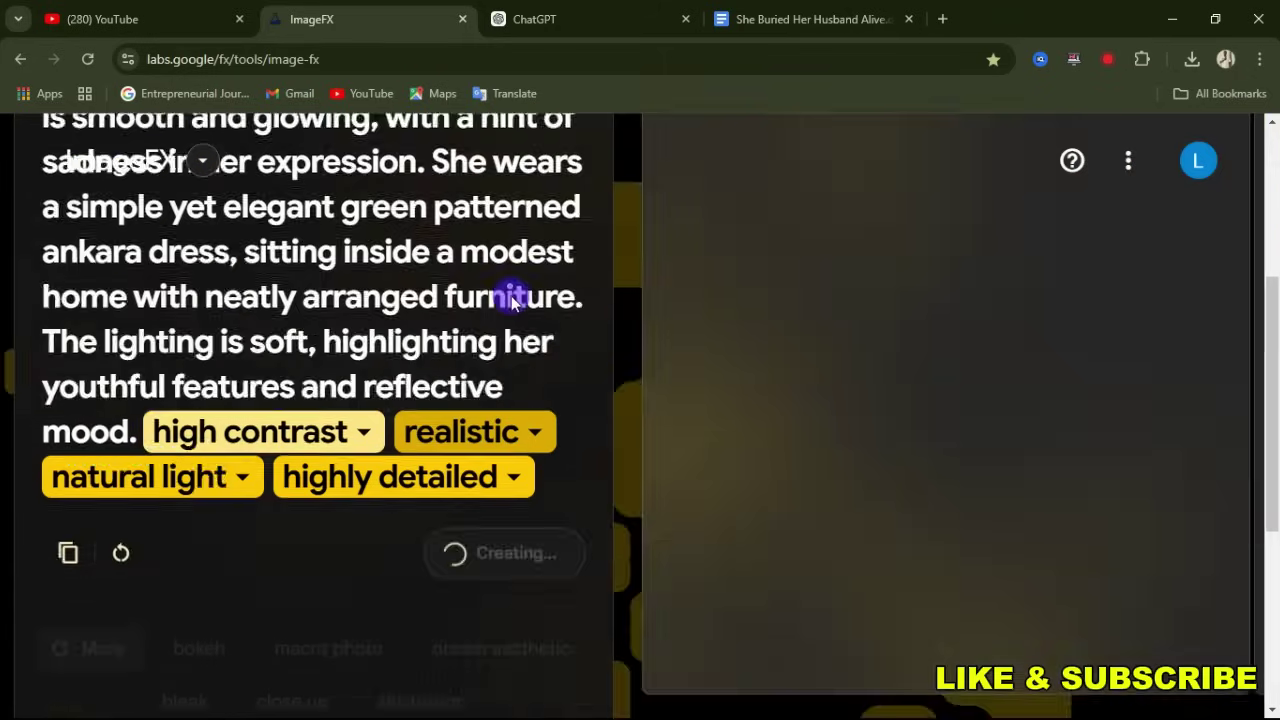
Look over the generated images of Ada and enlarge the first one
{"action": "scroll", "coordinate": [669, 360], "scroll_direction": "down", "scroll_amount": 5}
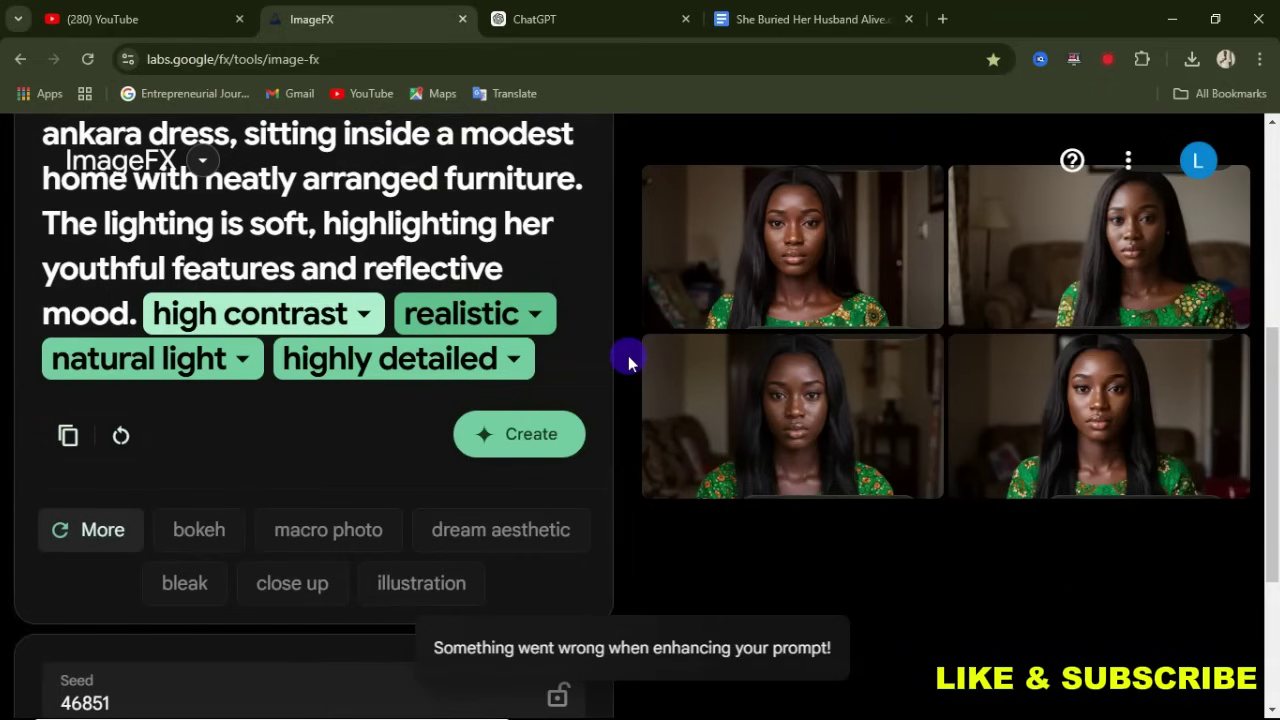
{"action": "scroll", "coordinate": [899, 542], "scroll_direction": "up", "scroll_amount": 1}
{"action": "mouse_move", "coordinate": [938, 366]}
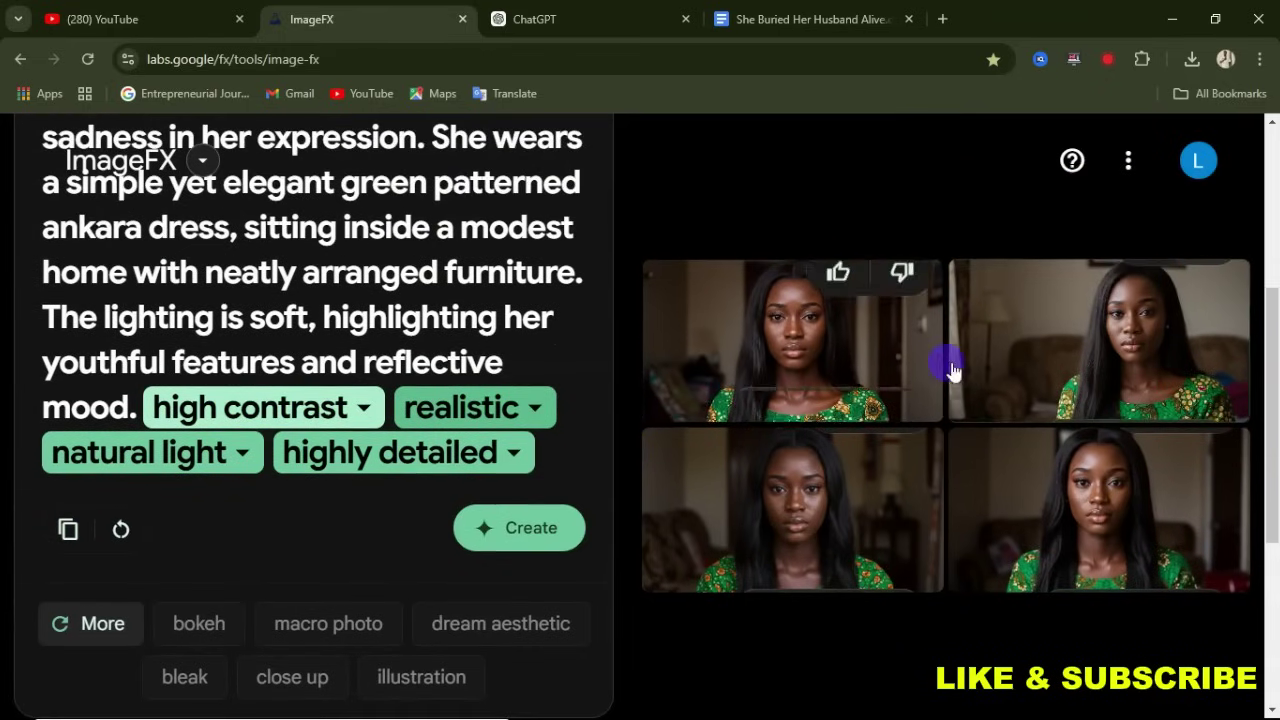
{"action": "left_click", "coordinate": [749, 321]}
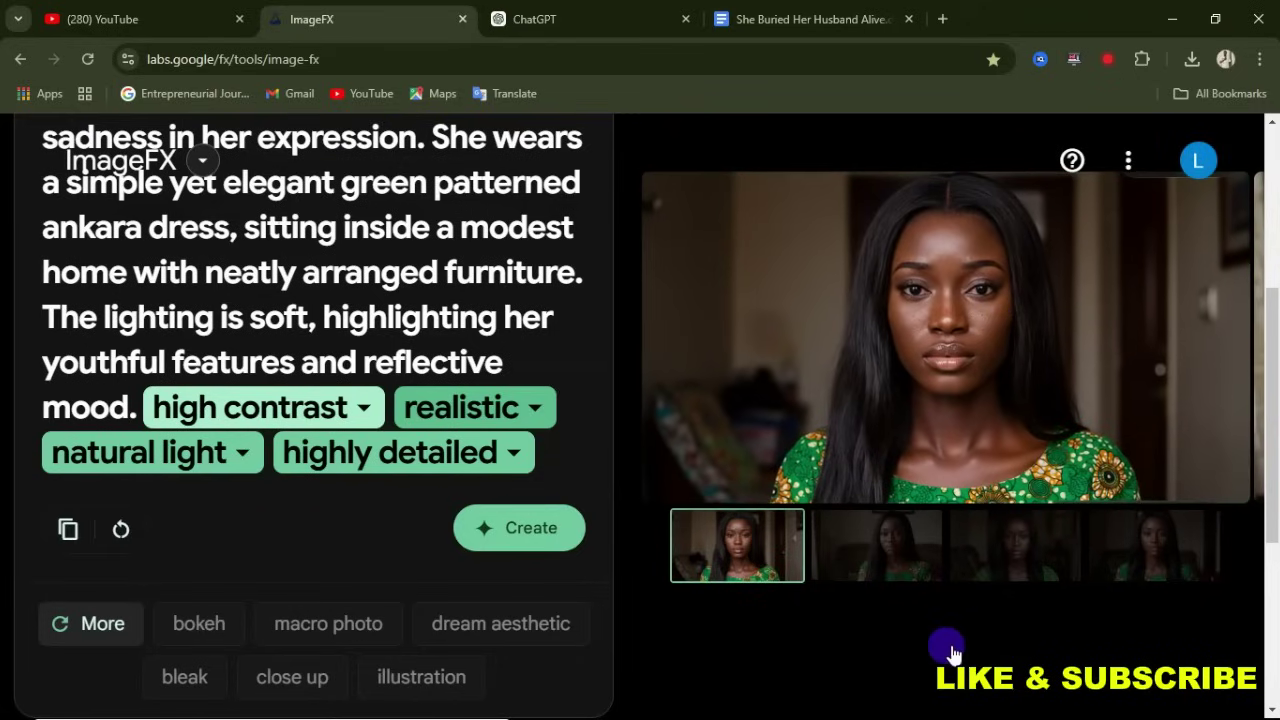
Compare the four enlarged images of Ada and return to the first one
{"action": "key", "text": "Right"}
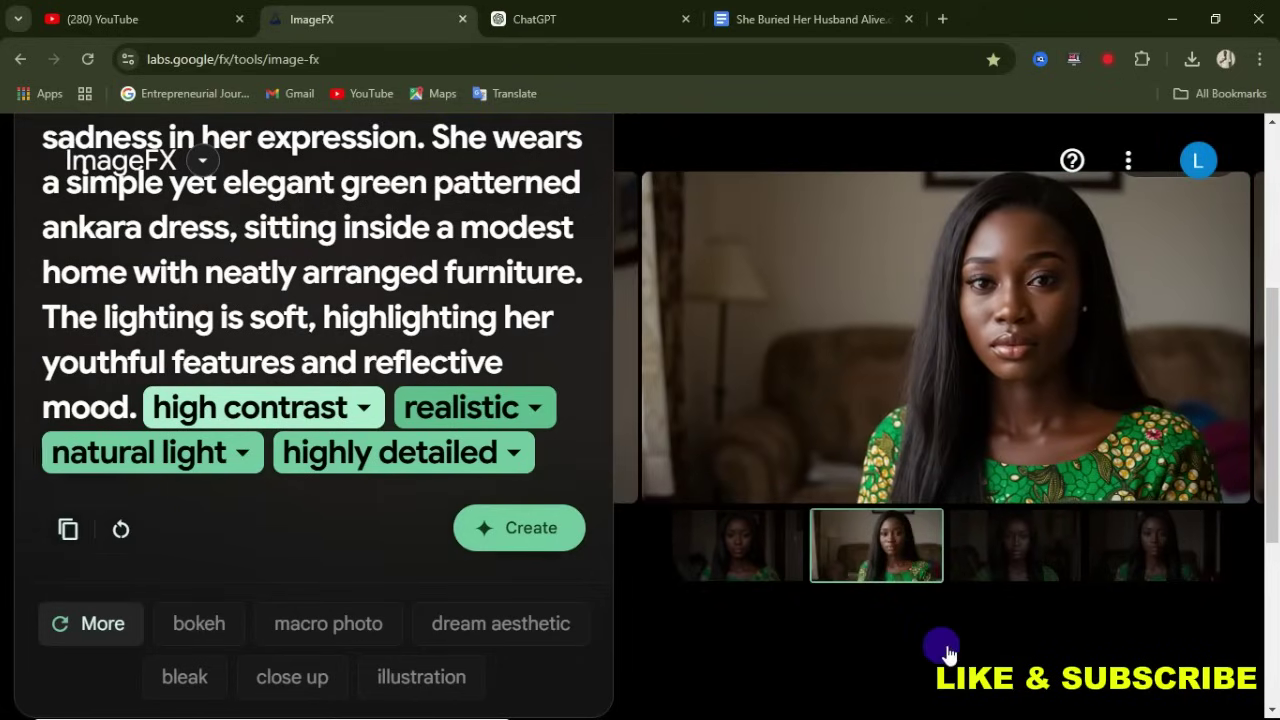
{"action": "key", "text": "Right"}
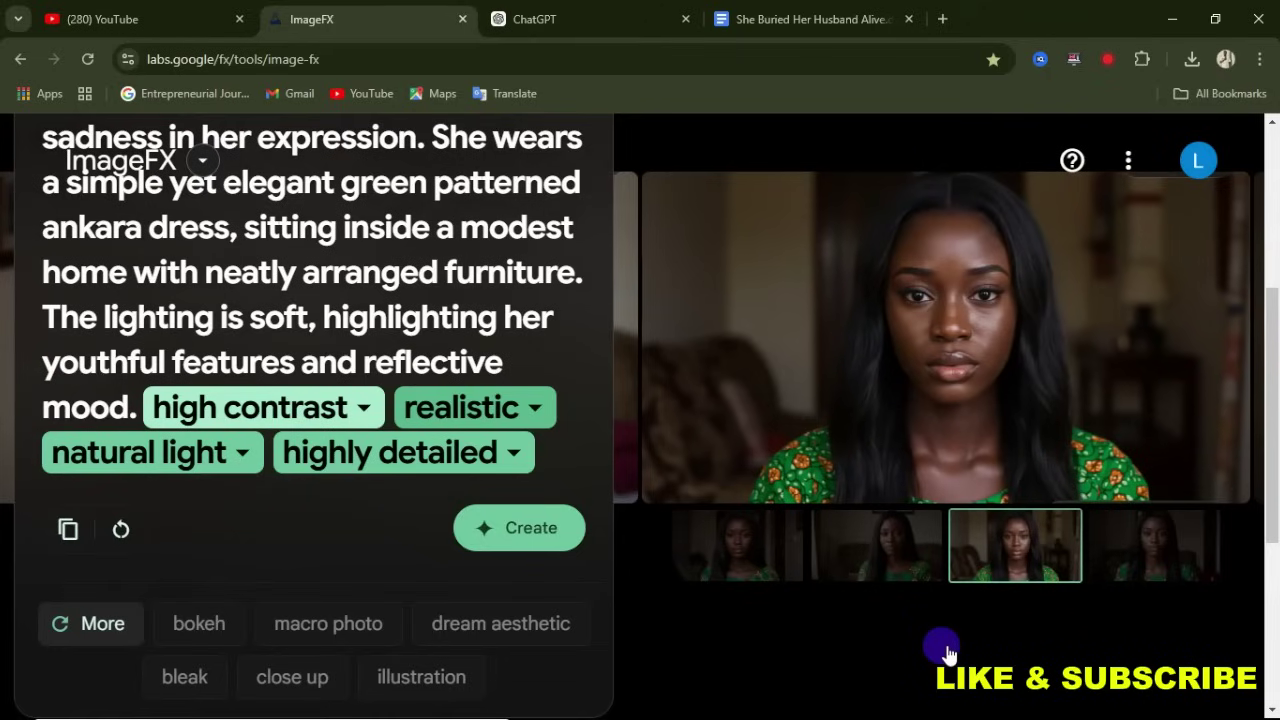
{"action": "key", "text": "Right"}
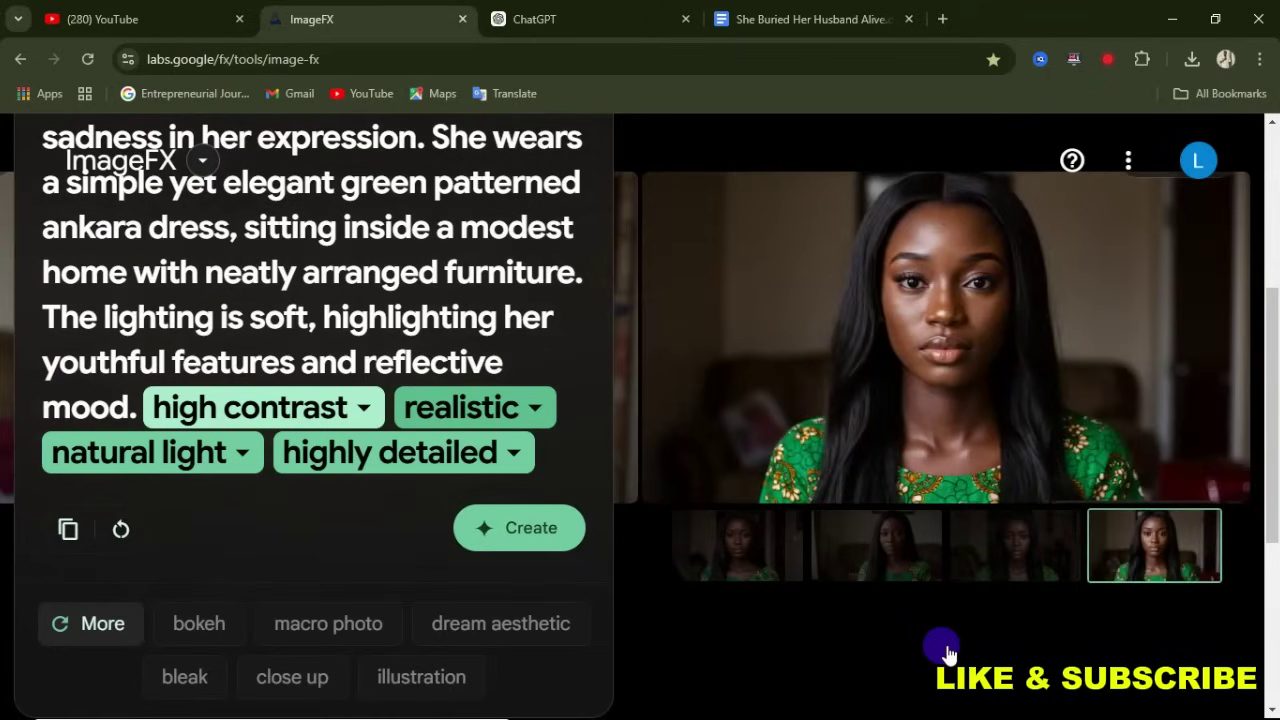
{"action": "left_click", "coordinate": [737, 560]}
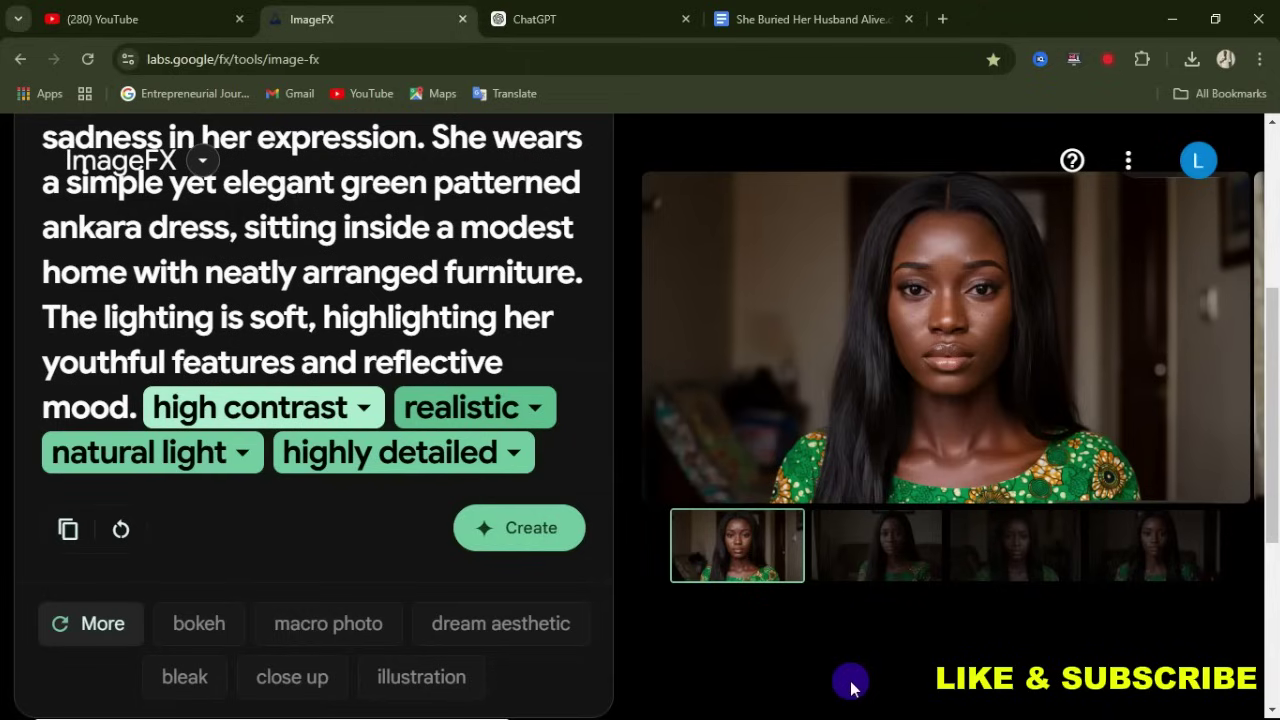
Lock the seed and download the first image of Ada
{"action": "scroll", "coordinate": [351, 488], "scroll_direction": "down", "scroll_amount": 4}
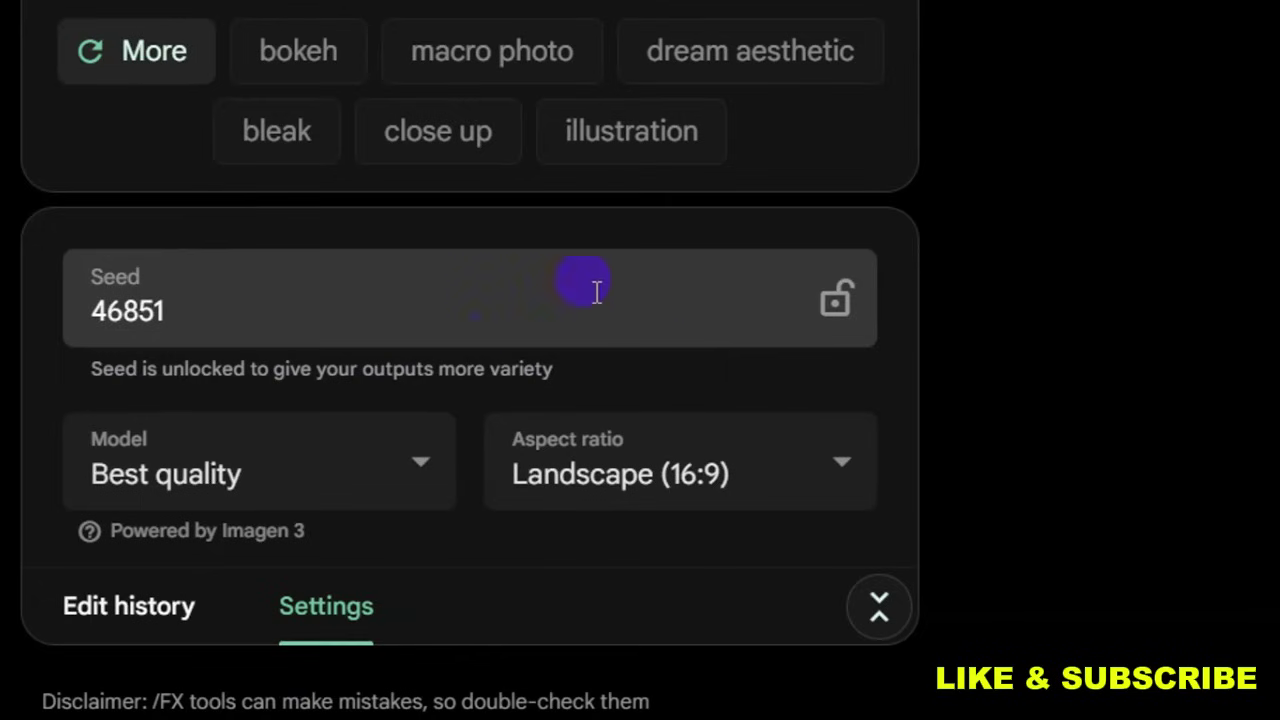
{"action": "left_click", "coordinate": [838, 308]}
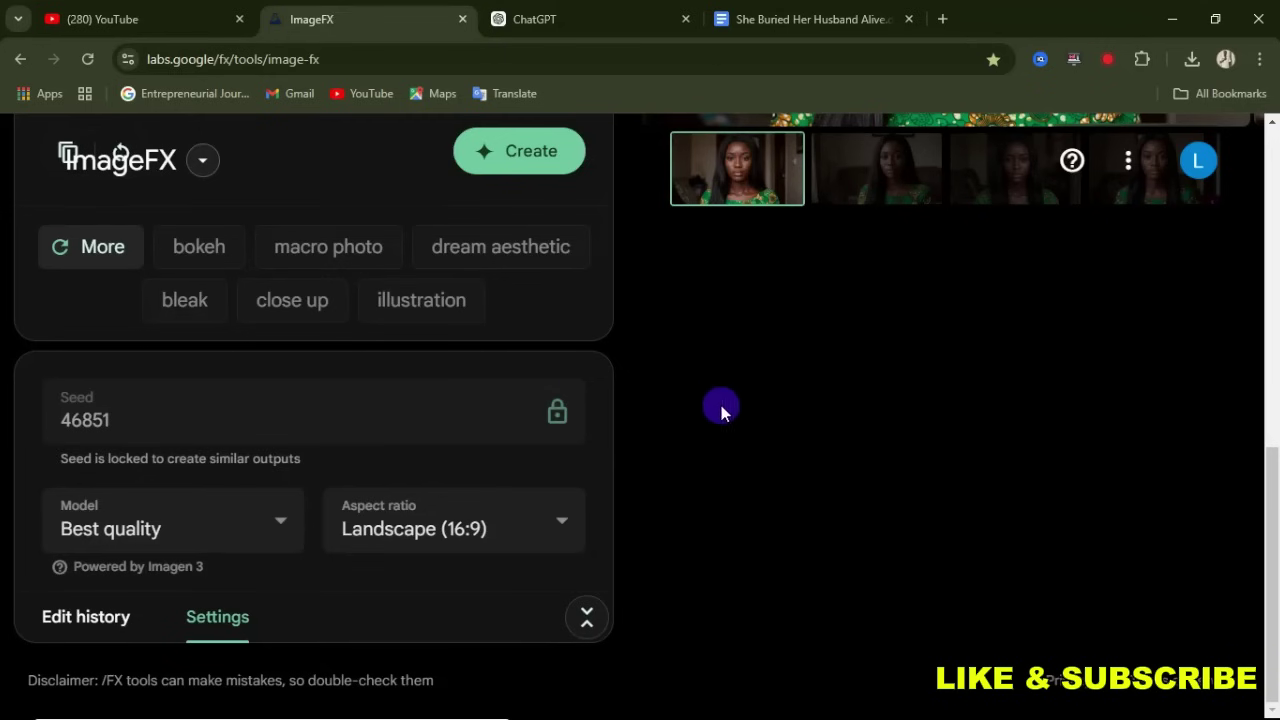
{"action": "scroll", "coordinate": [1062, 297], "scroll_direction": "up", "scroll_amount": 4}
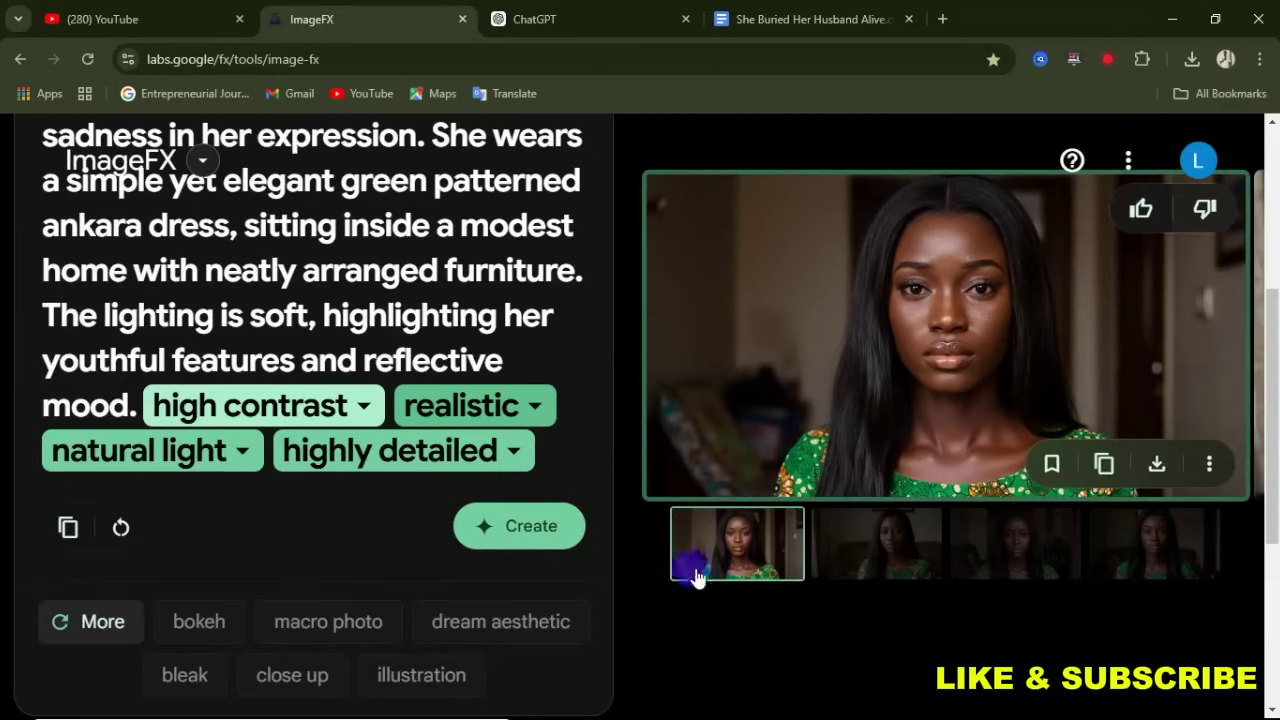
{"action": "left_click", "coordinate": [1156, 463]}
{"action": "left_click", "coordinate": [938, 543]}
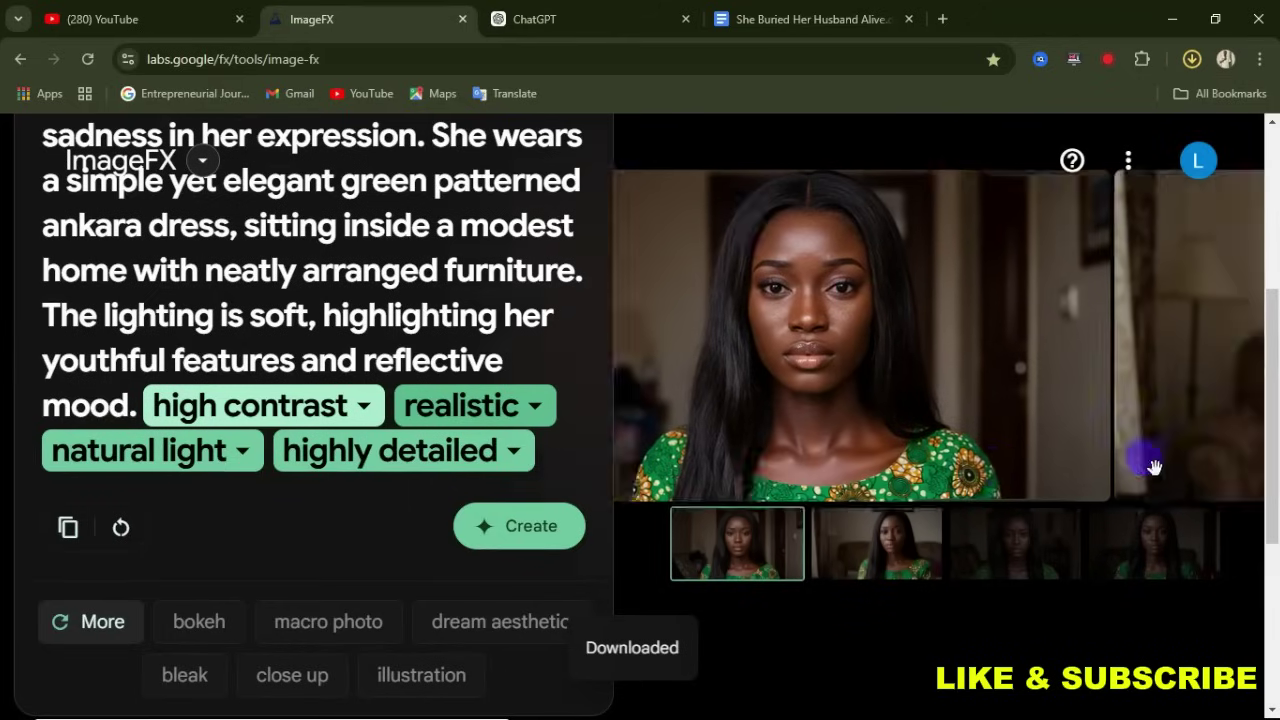
{"action": "left_click", "coordinate": [1160, 466]}
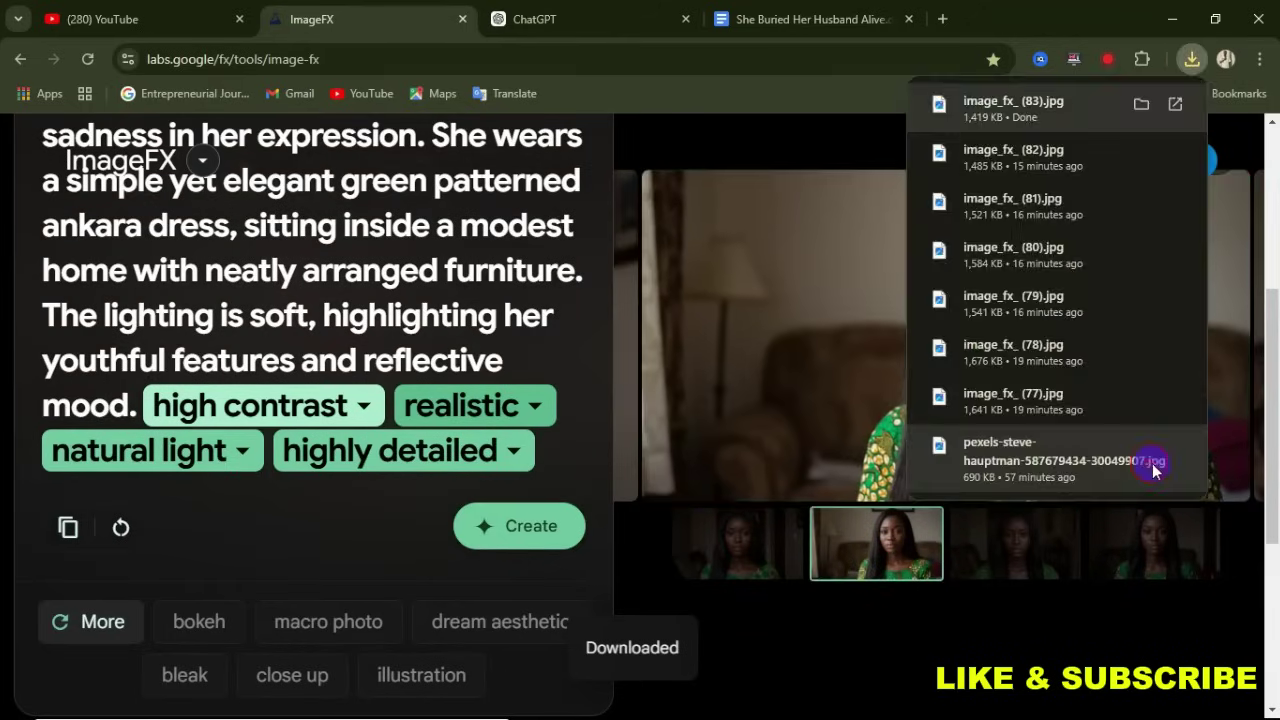
{"action": "left_click", "coordinate": [500, 329]}
{"action": "scroll", "coordinate": [500, 329], "scroll_direction": "down", "scroll_amount": 3}
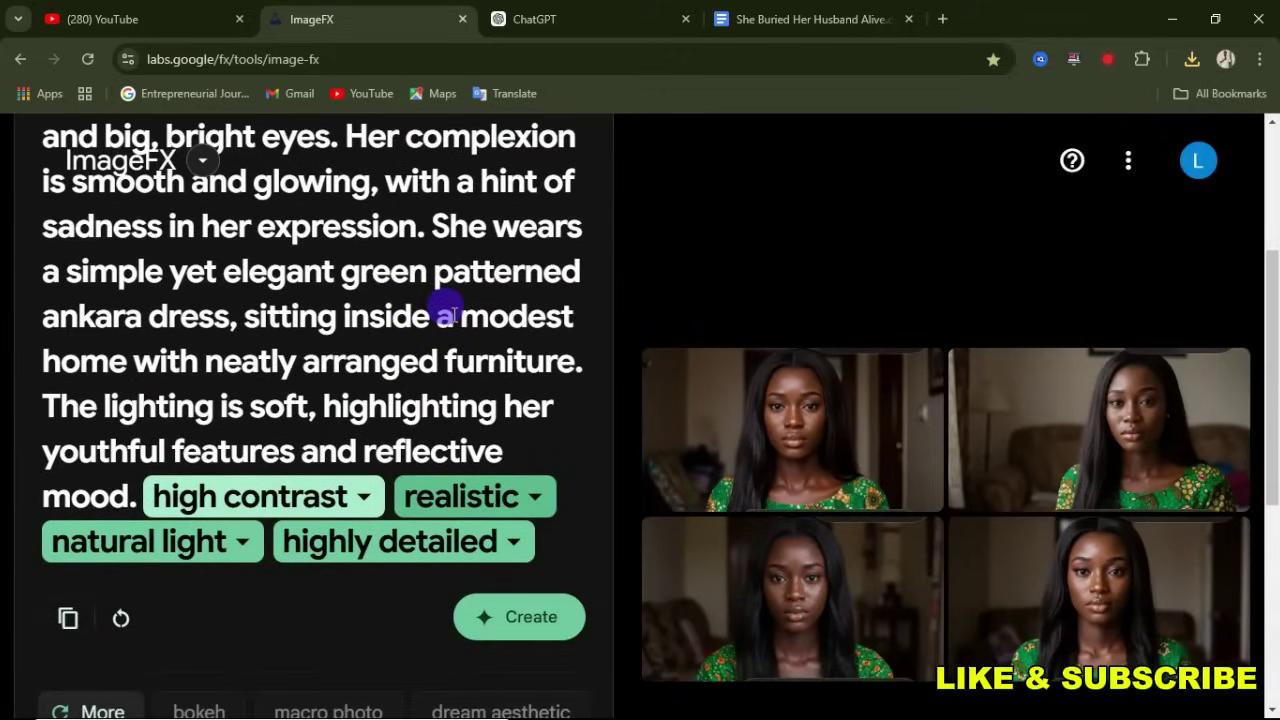
Switch to ChatGPT and review the generated character prompts for Ngozi and Chinedu
{"action": "left_click", "coordinate": [612, 24]}
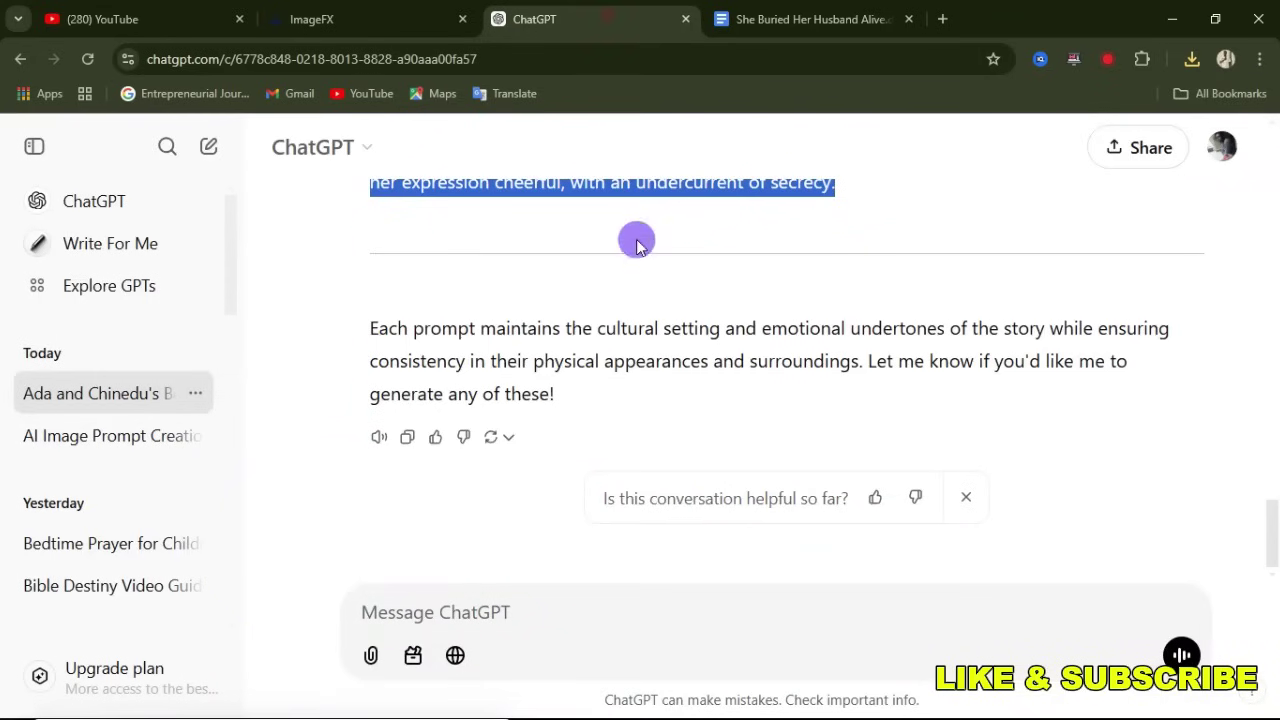
{"action": "scroll", "coordinate": [580, 317], "scroll_direction": "up", "scroll_amount": 2}
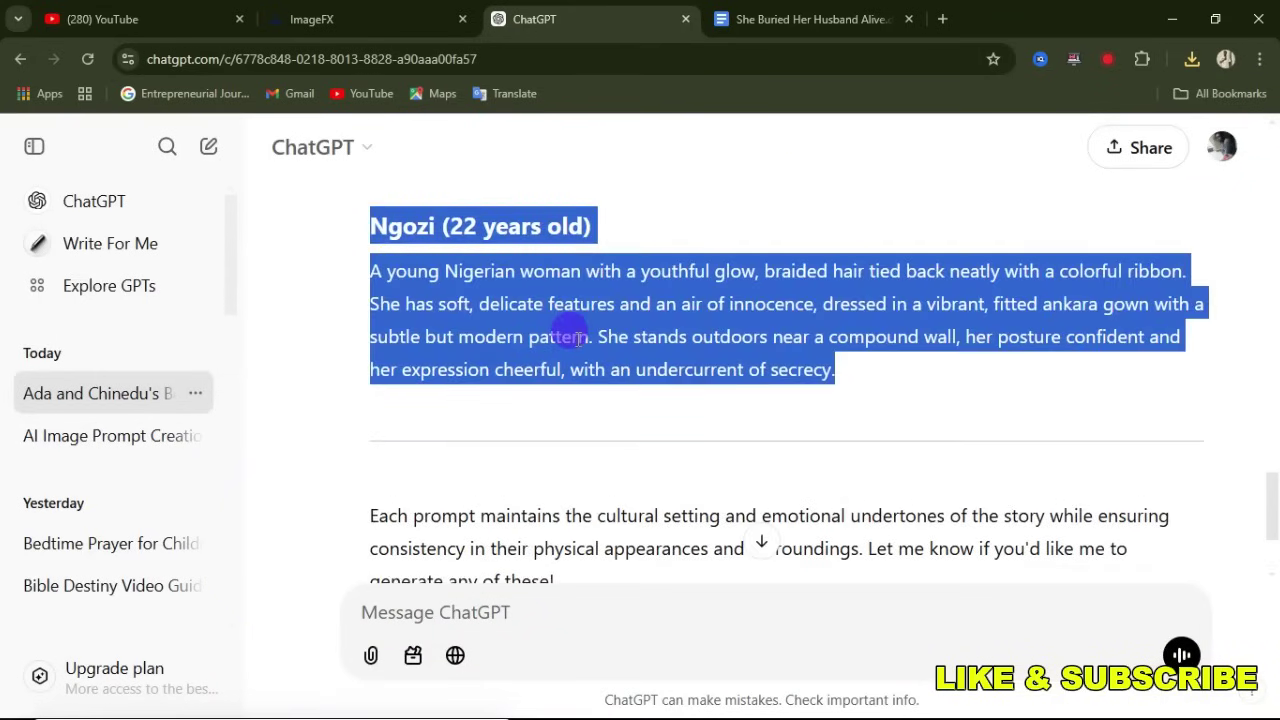
{"action": "scroll", "coordinate": [577, 338], "scroll_direction": "up", "scroll_amount": 2}
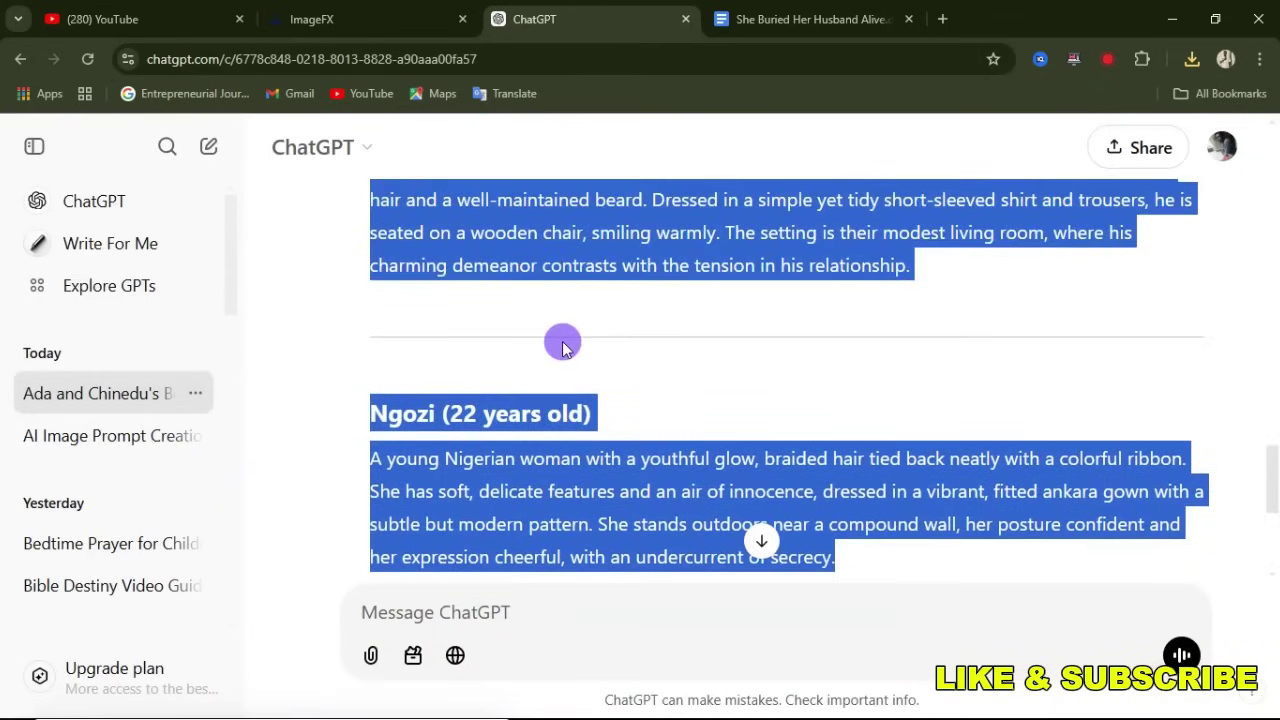
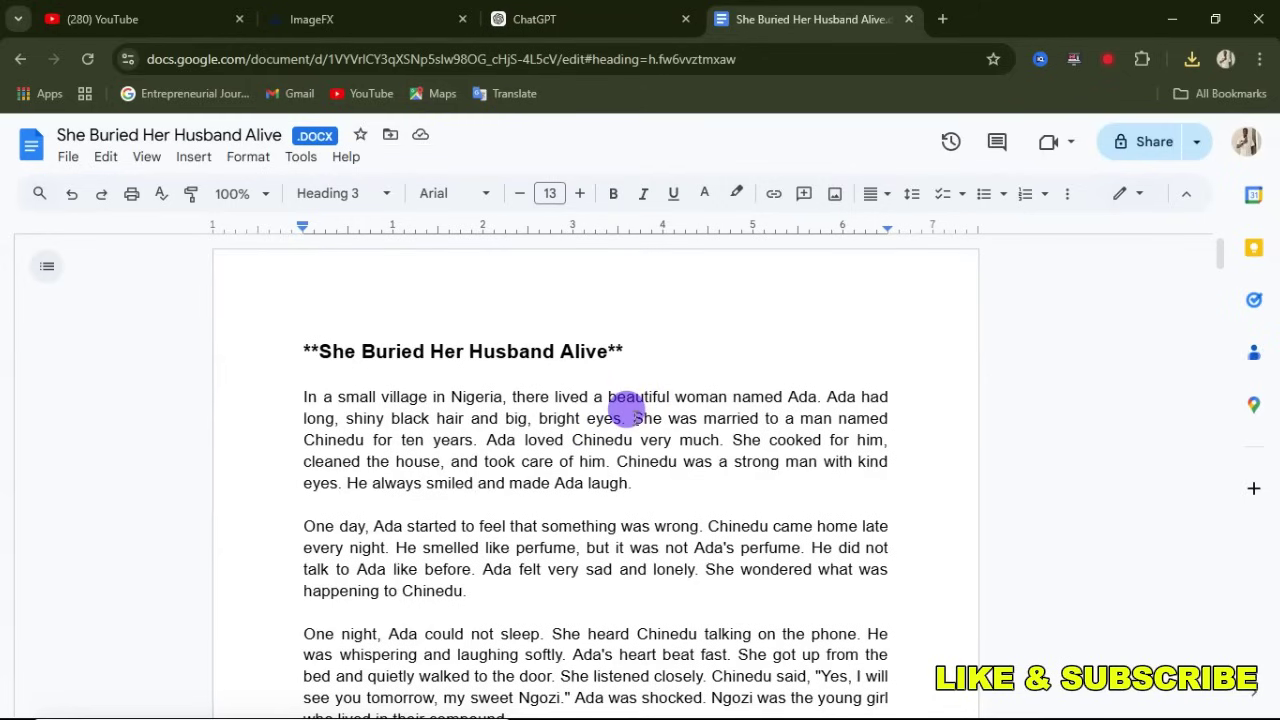
In the Google Docs story, copy the text from "She was married to a man named Chinedu" through "Ada loved Chinedu very much."
{"action": "triple_click", "coordinate": [626, 417]}
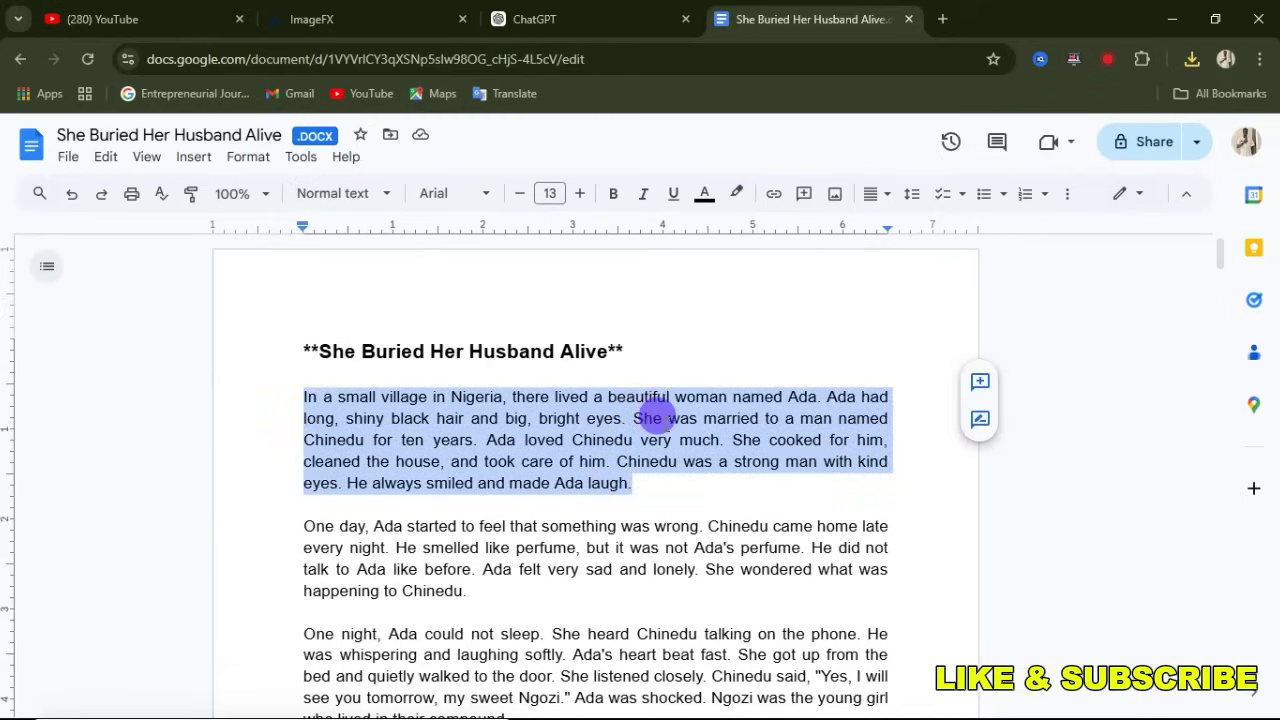
{"action": "left_click", "coordinate": [630, 419]}
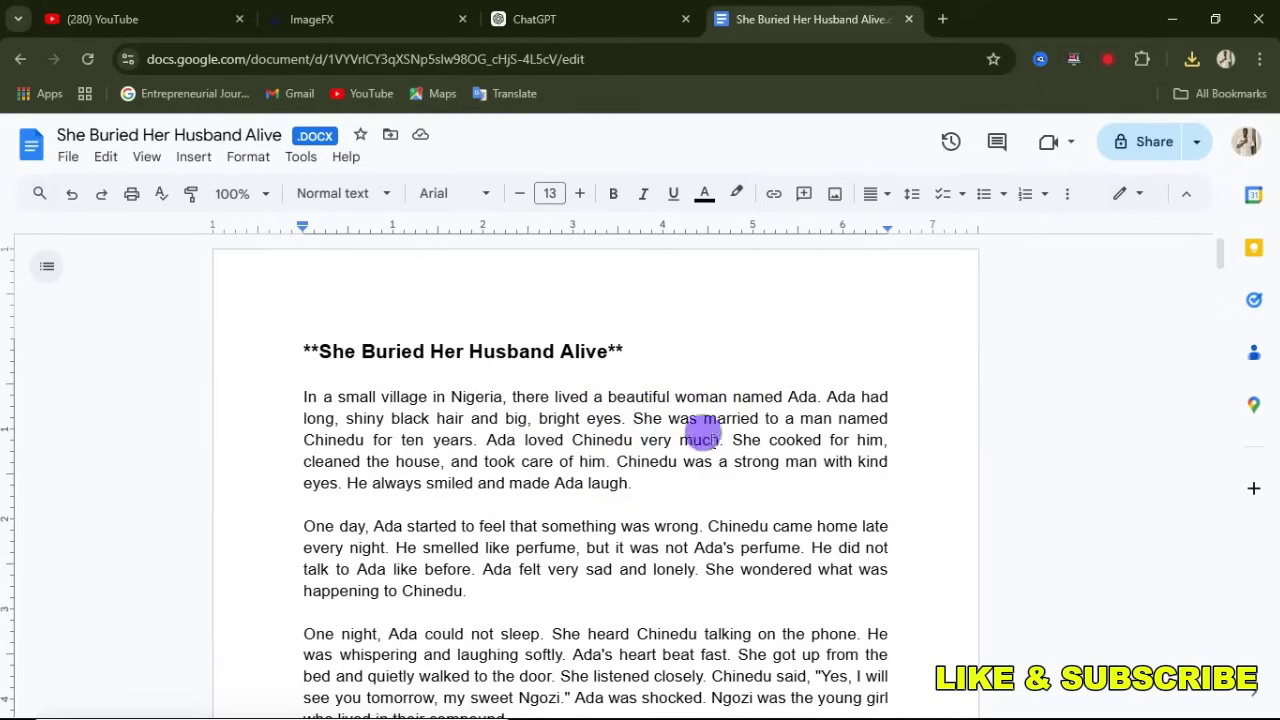
{"action": "left_click", "coordinate": [725, 440], "text": "shift"}
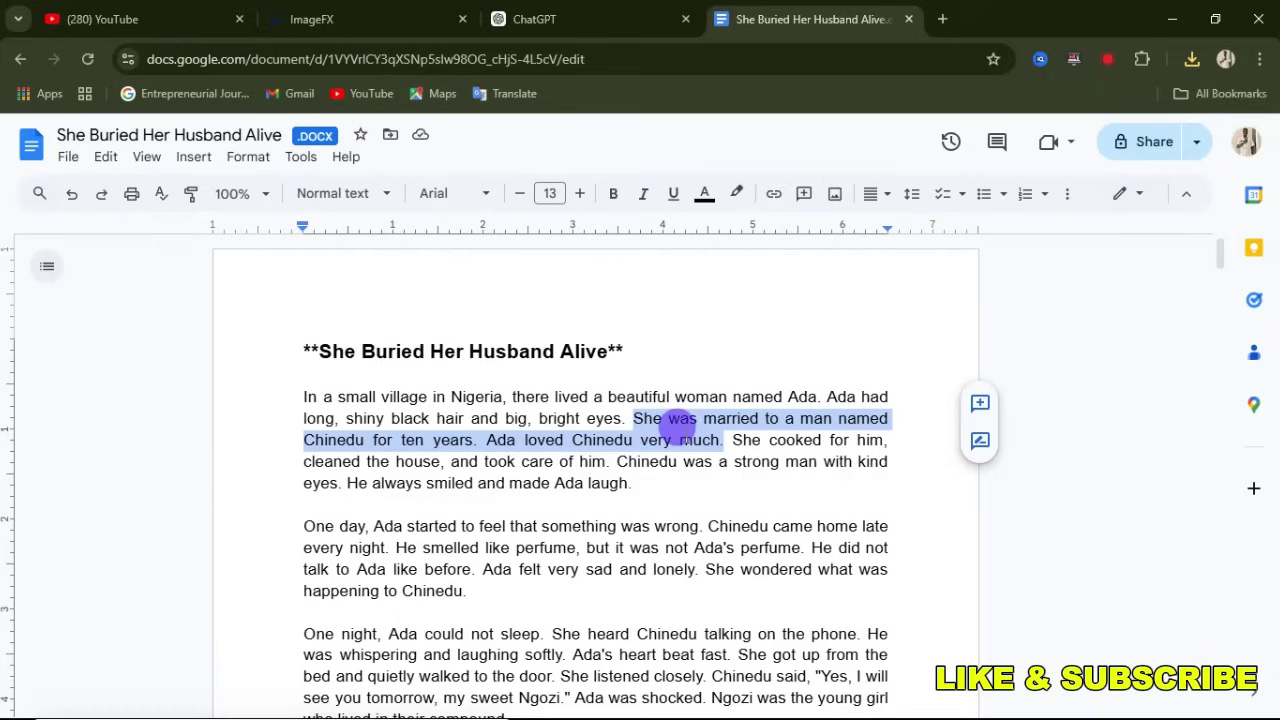
{"action": "key", "text": "ctrl+c"}
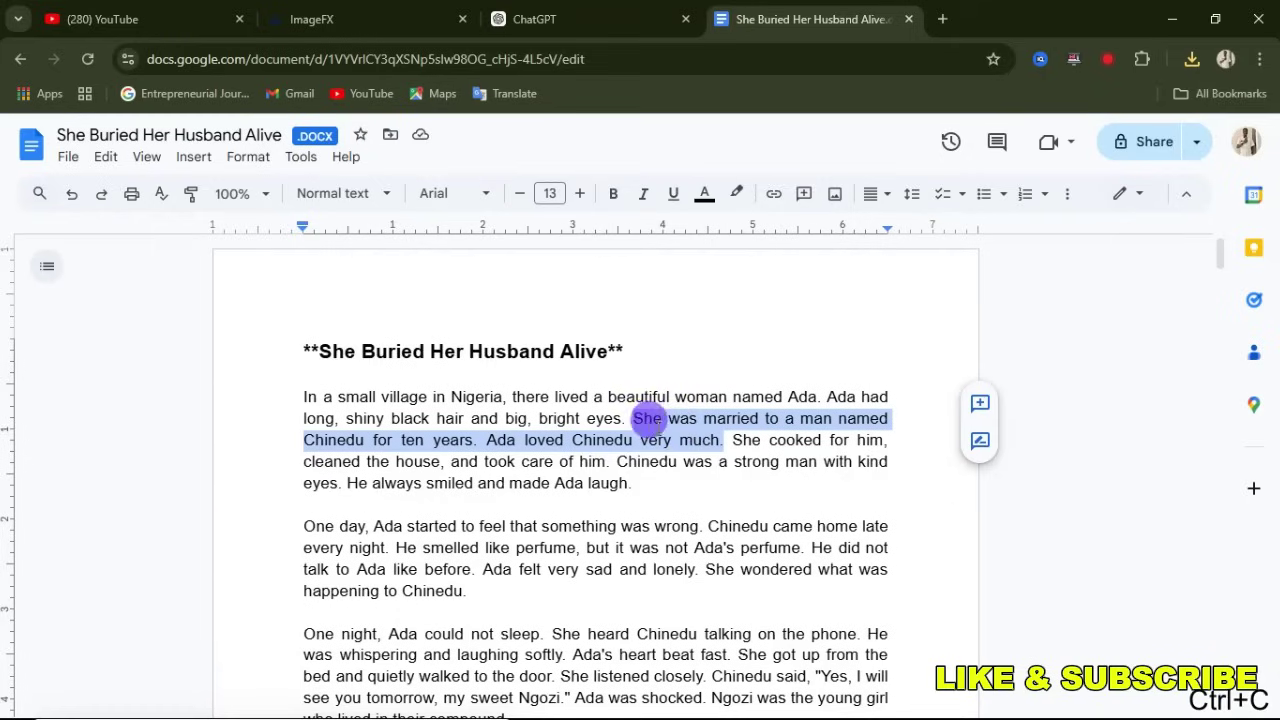
Ask ChatGPT "please give me an ai image text prompt for this", followed by the copied story sentences in quotation marks
{"action": "left_click", "coordinate": [543, 14]}
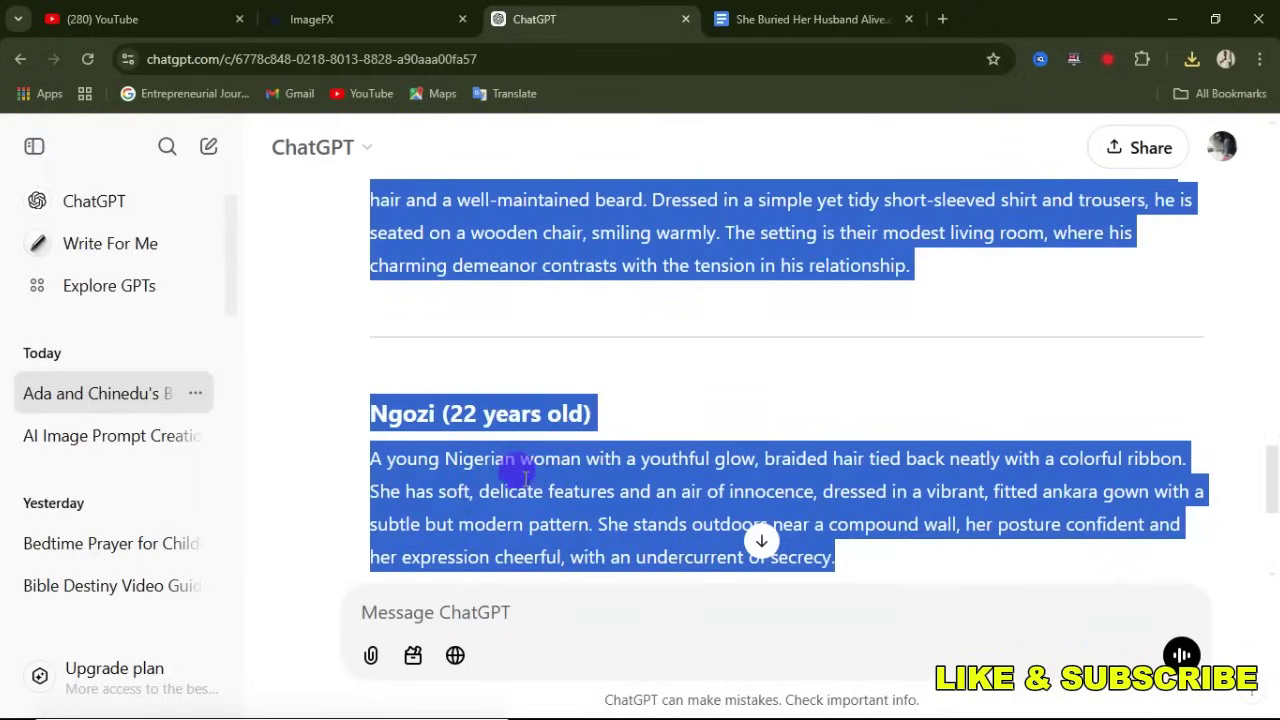
{"action": "scroll", "coordinate": [514, 471], "scroll_direction": "down", "scroll_amount": 3}
{"action": "left_click", "coordinate": [478, 615]}
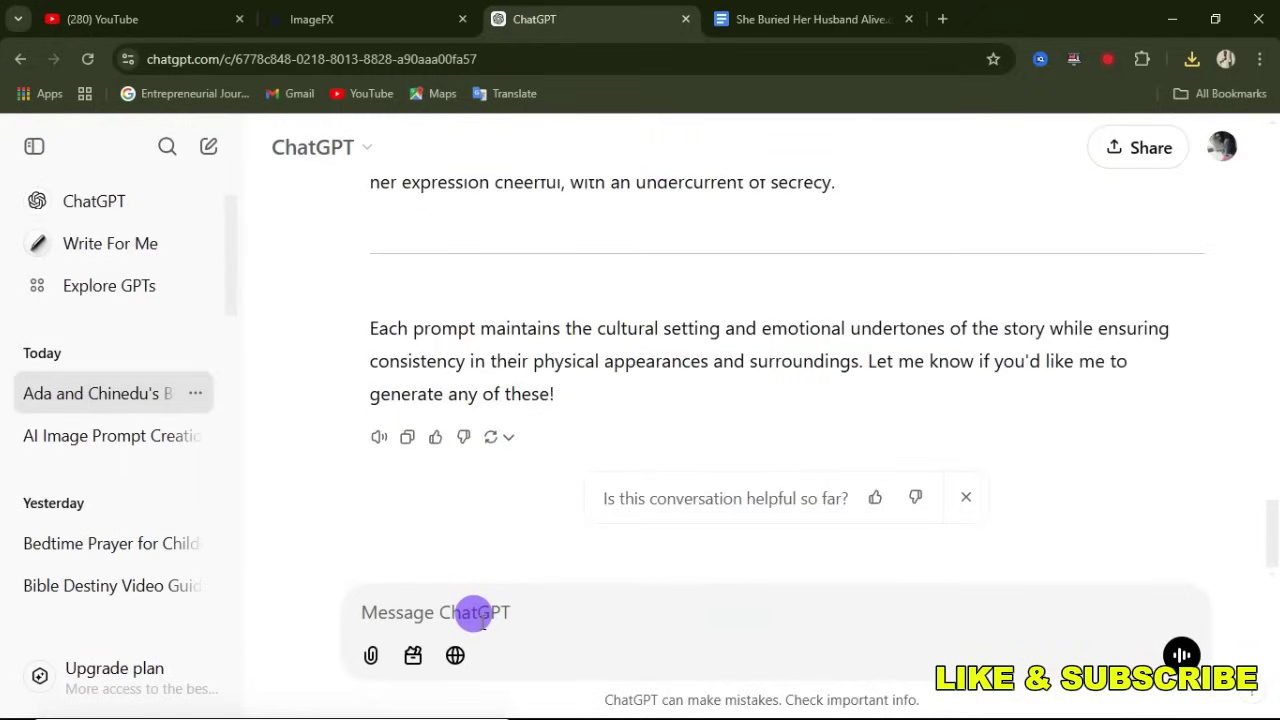
{"action": "type", "text": "ple"}
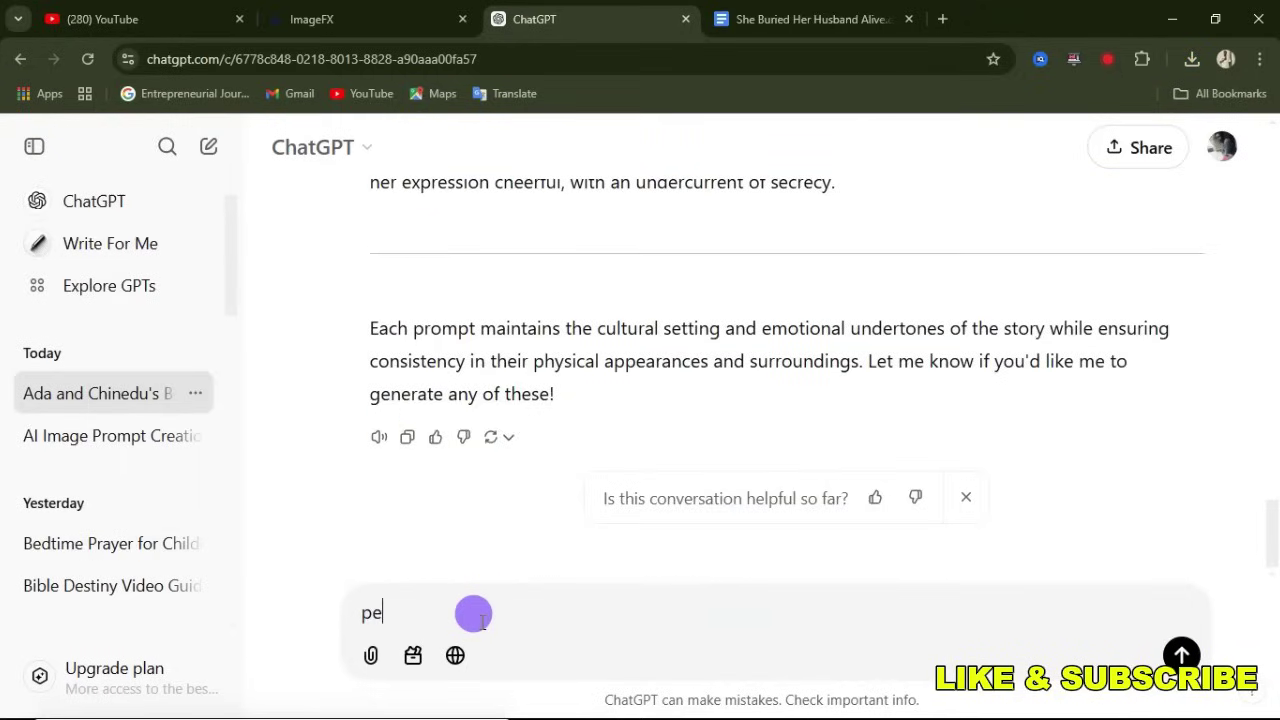
{"action": "type", "text": "ase"}
{"action": "key", "text": "BackSpace"}
{"action": "key", "text": "BackSpace"}
{"action": "key", "text": "BackSpace"}
{"action": "type", "text": "lease give me an ai image text prompt for this \"She was married to a man named Chinedu for ten years. Ada loved Chinedu very much.\""}
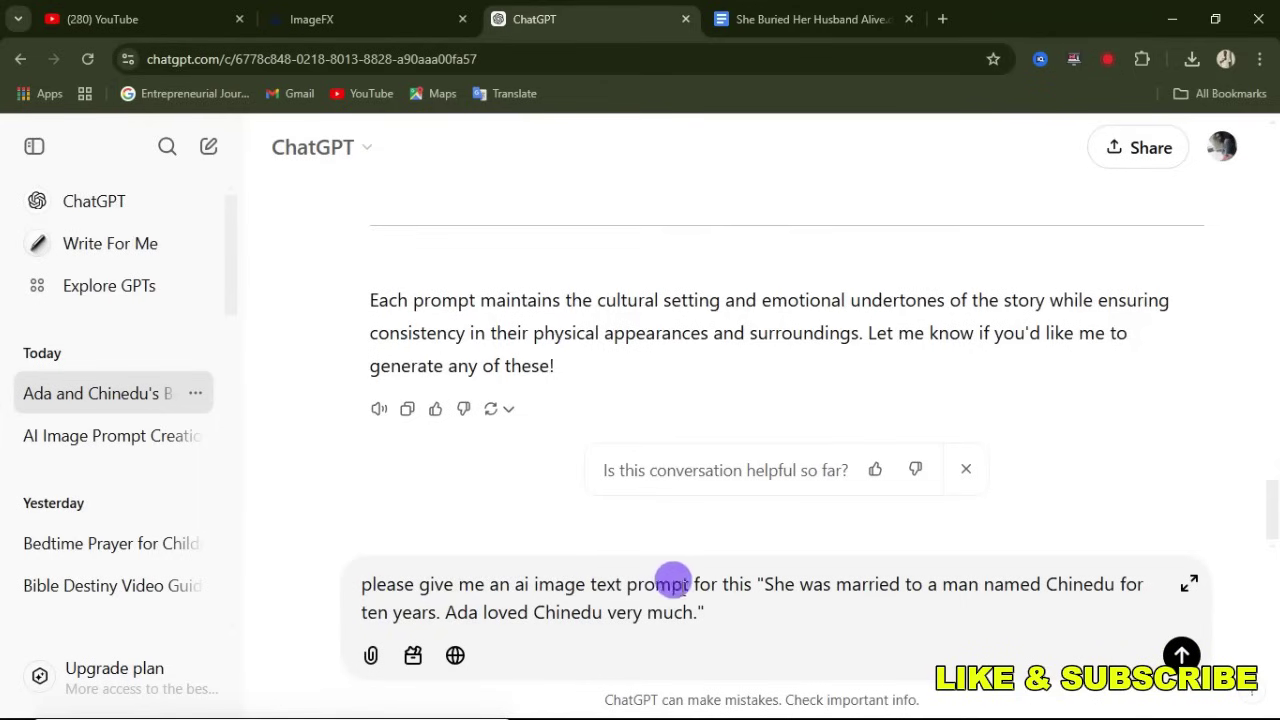
{"action": "left_click", "coordinate": [1183, 656]}
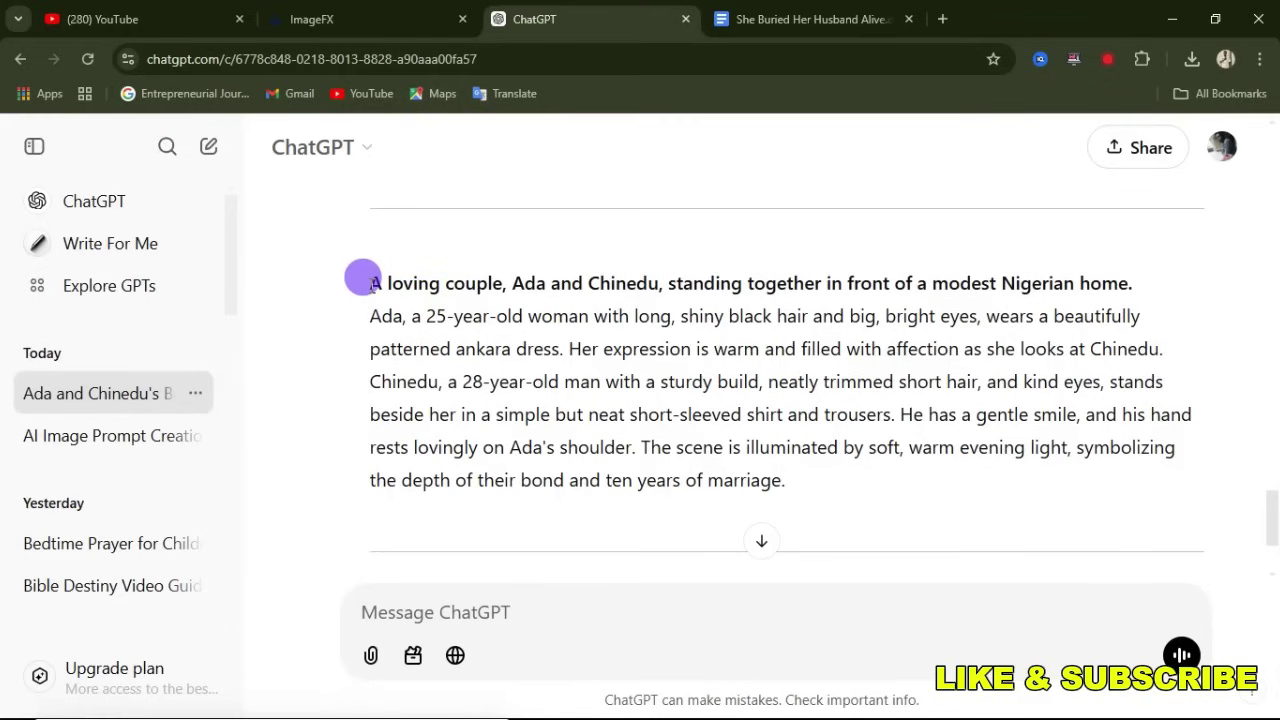
Copy ChatGPT's prompt about the loving couple Ada and Chinedu and paste it below Ngozi's description in the Google Docs story
{"action": "left_click_drag", "start_coordinate": [370, 284], "coordinate": [808, 476]}
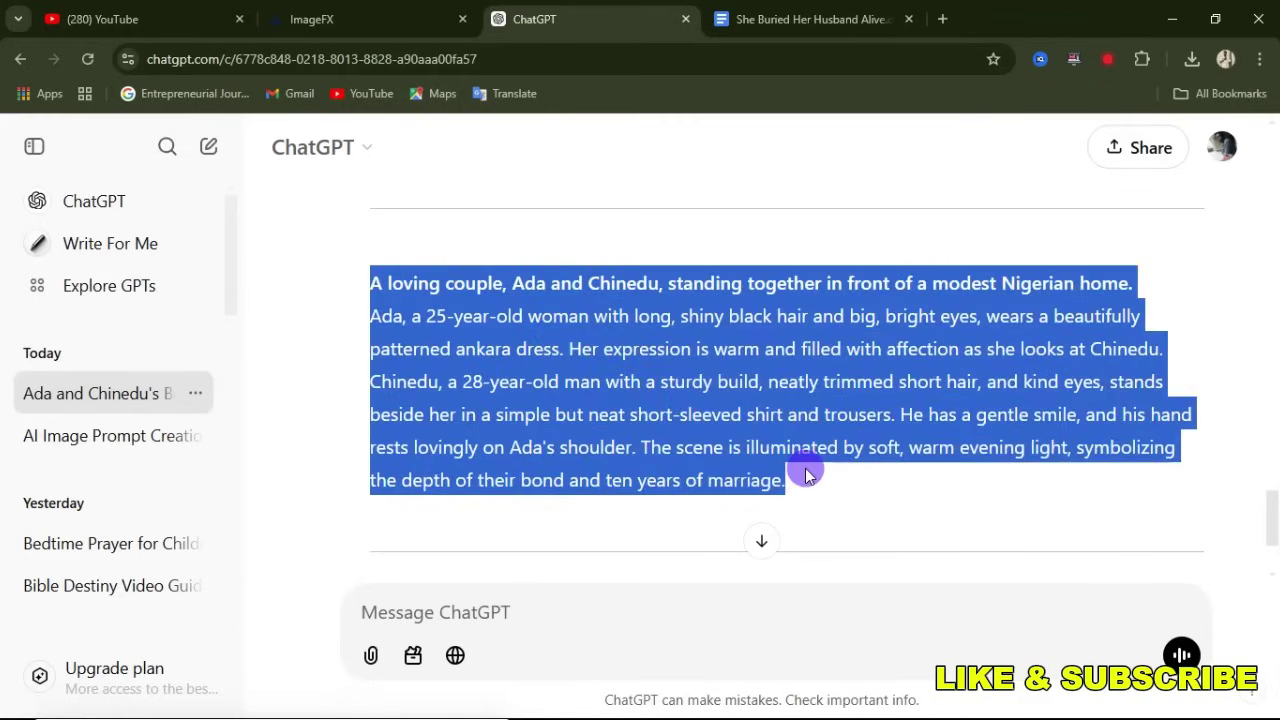
{"action": "left_click", "coordinate": [742, 18]}
{"action": "scroll", "coordinate": [1023, 535], "scroll_direction": "down", "scroll_amount": 20}
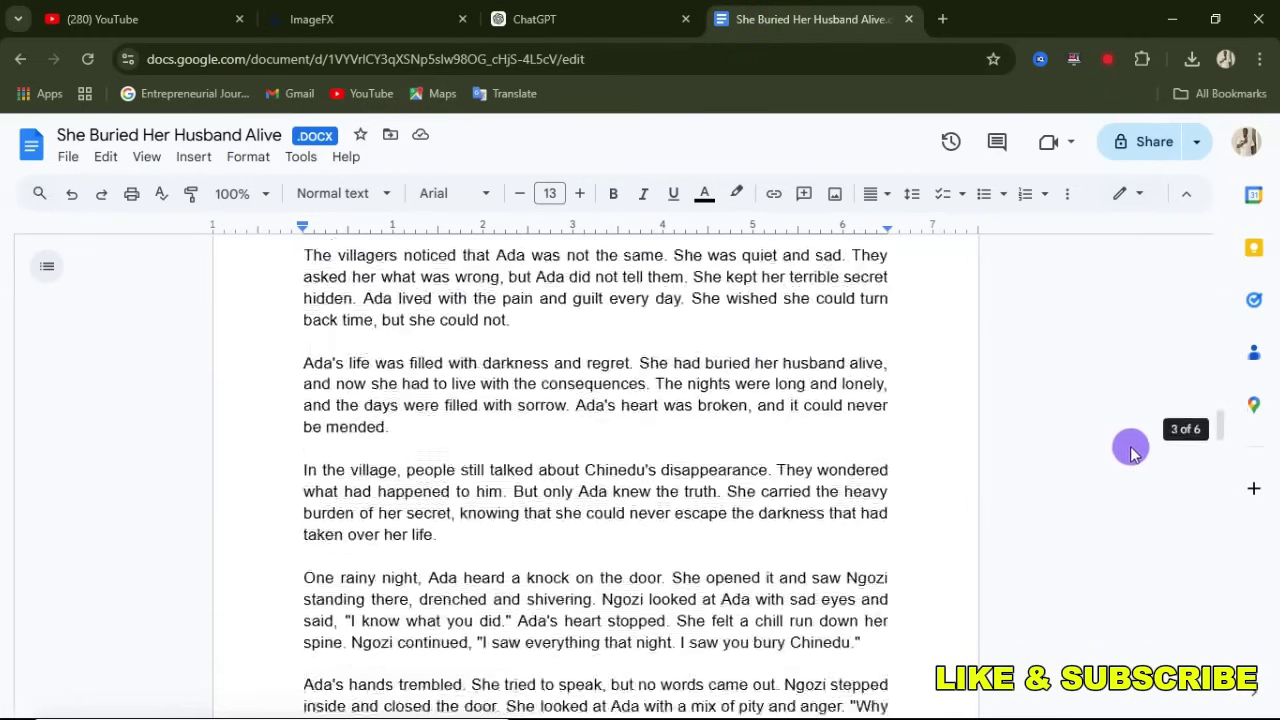
{"action": "scroll", "coordinate": [1113, 450], "scroll_direction": "down", "scroll_amount": 10}
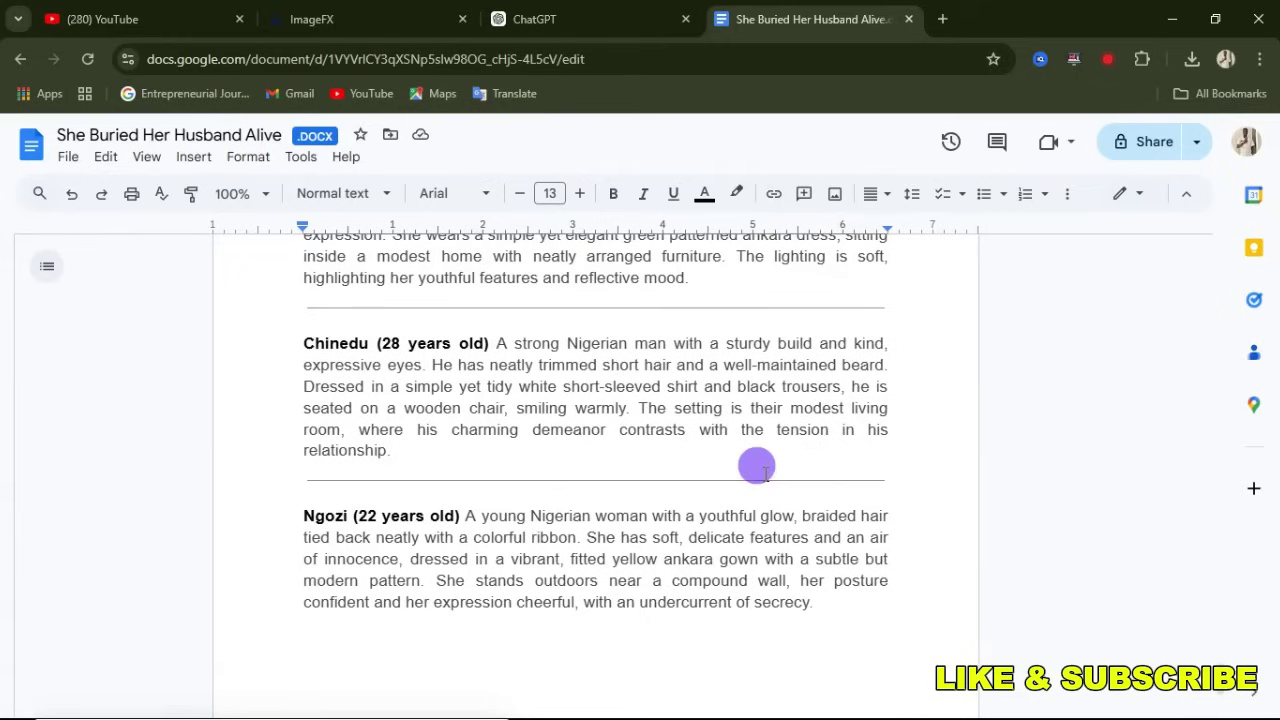
{"action": "left_click", "coordinate": [825, 603]}
{"action": "key", "text": "Return"}
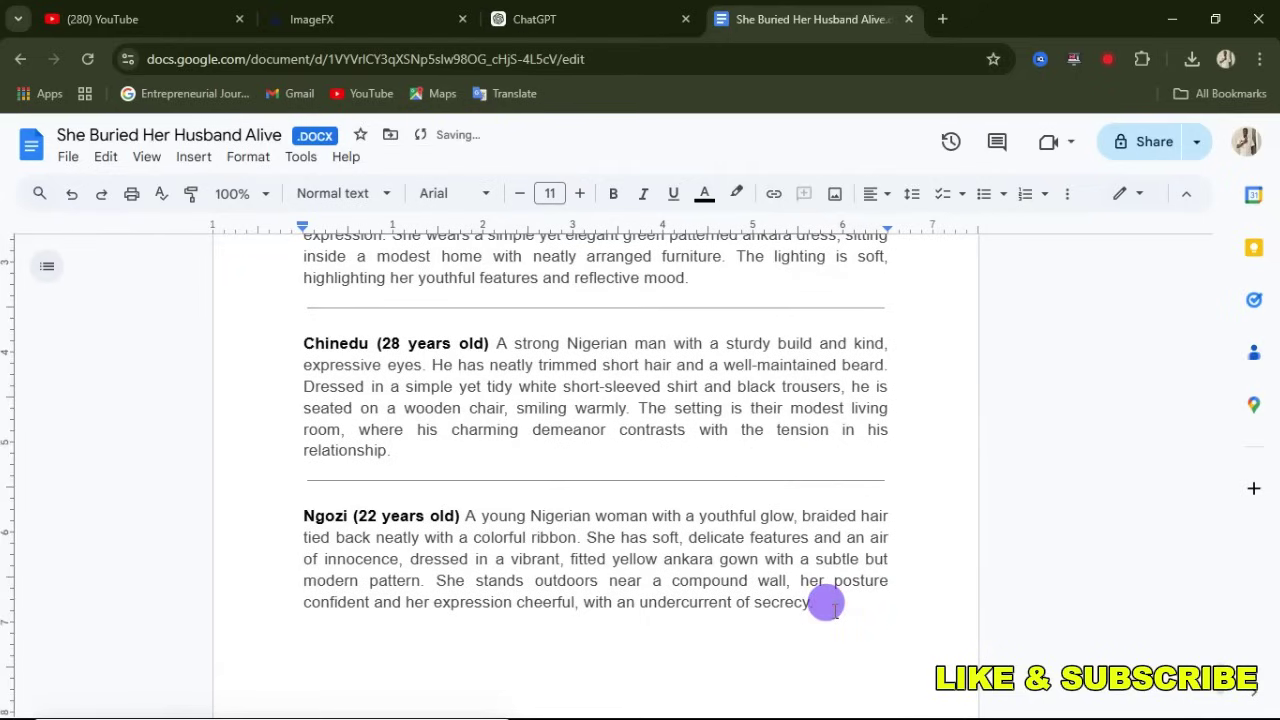
{"action": "scroll", "coordinate": [572, 485], "scroll_direction": "down", "scroll_amount": 2}
{"action": "key", "text": "ctrl+v"}
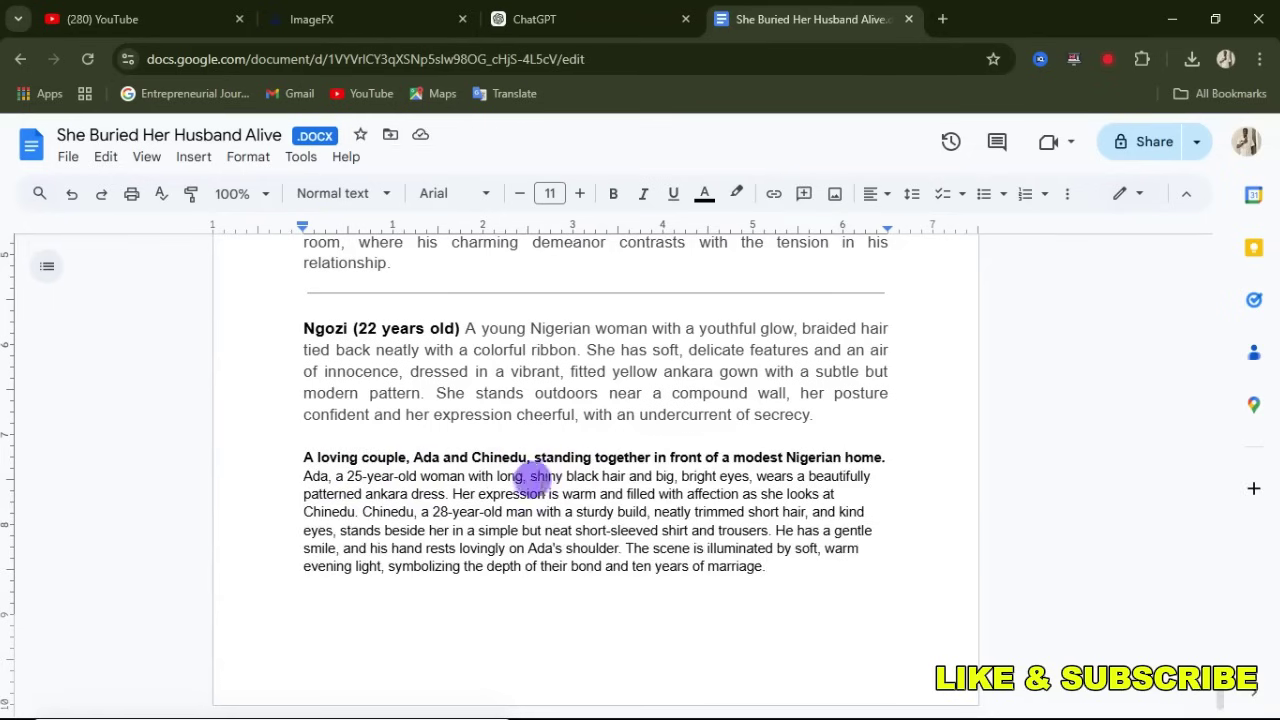
Copy Ada's character description from "A young Nigerian woman" through "green patterned ankara dress,"
{"action": "scroll", "coordinate": [538, 490], "scroll_direction": "up", "scroll_amount": 5}
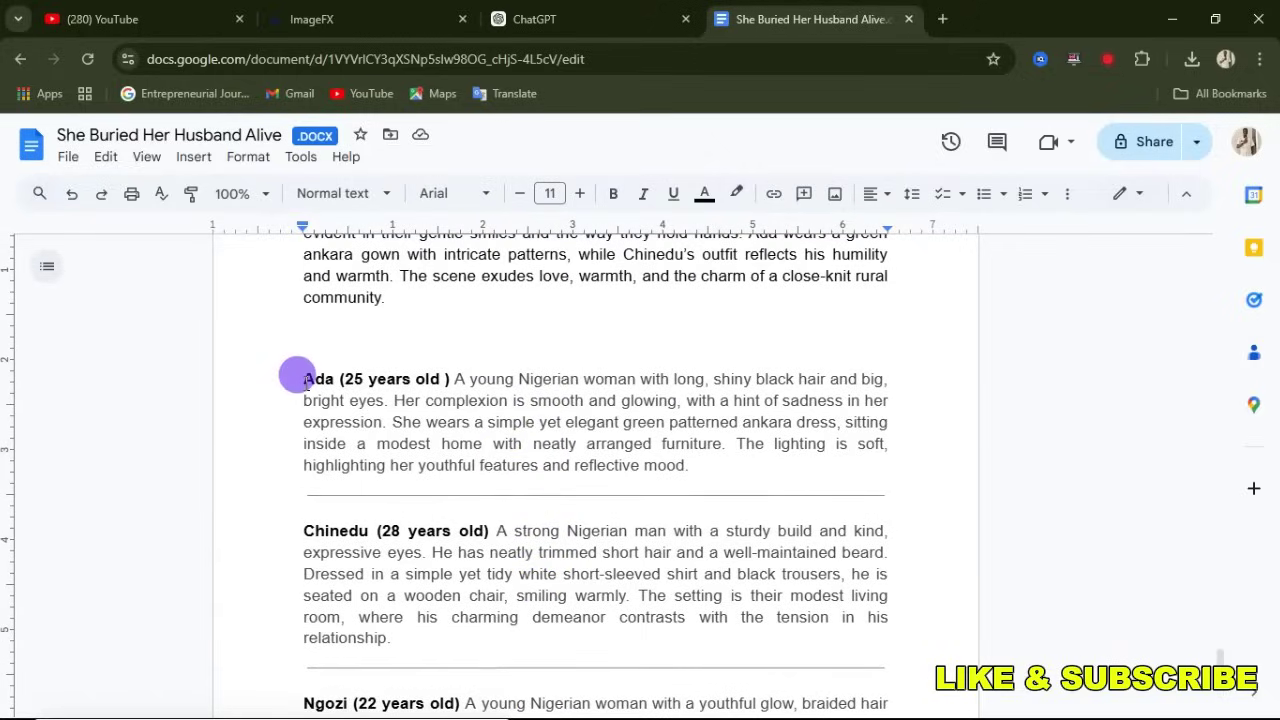
{"action": "left_click_drag", "start_coordinate": [300, 379], "coordinate": [690, 455]}
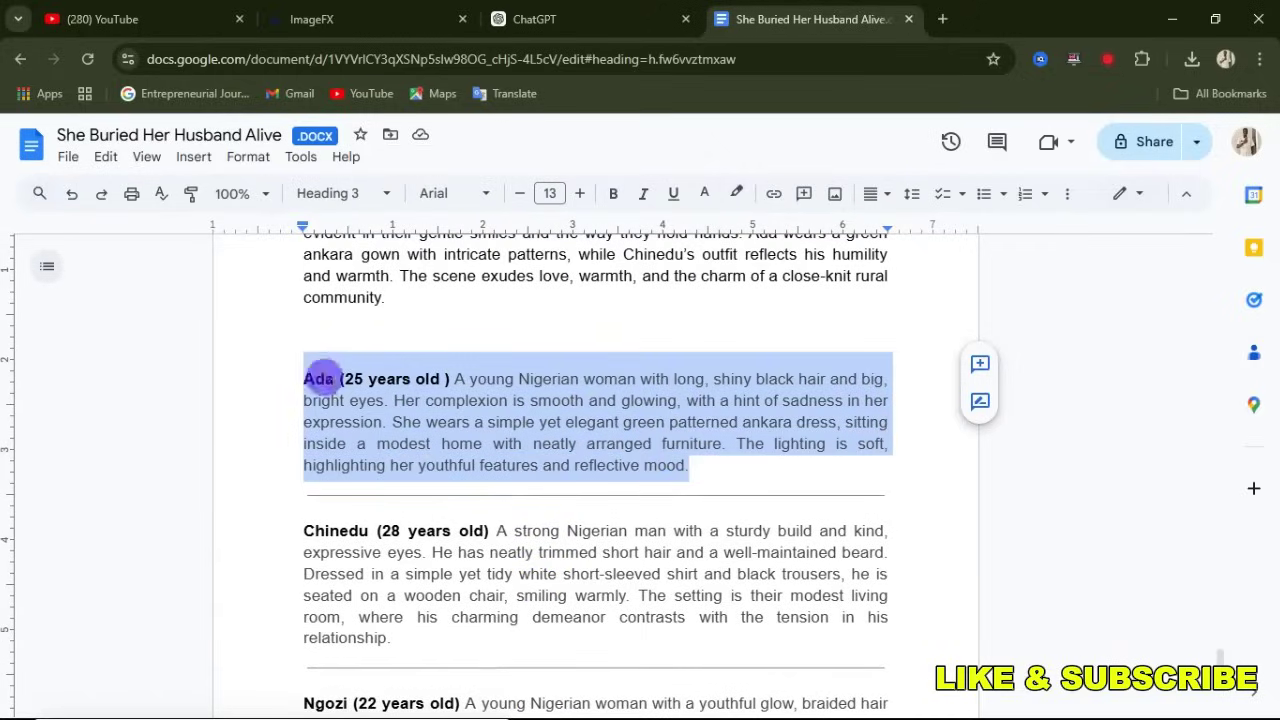
{"action": "left_click", "coordinate": [300, 378]}
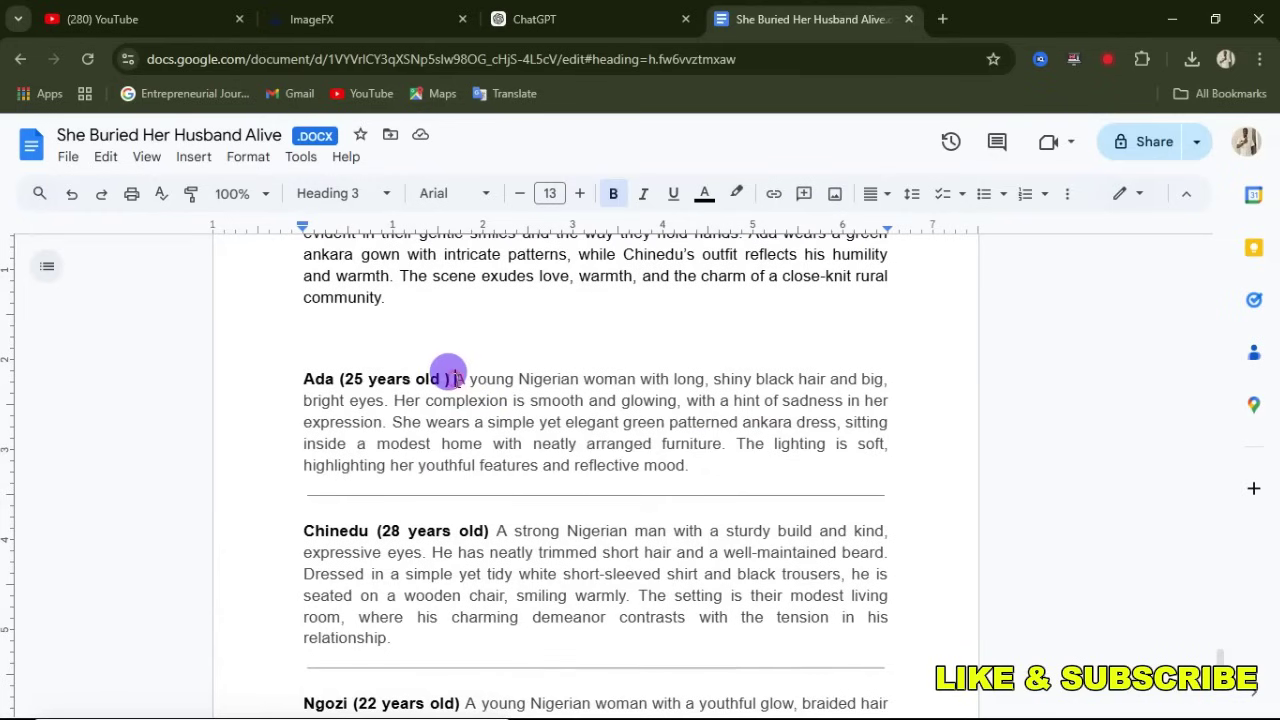
{"action": "left_click_drag", "start_coordinate": [455, 379], "coordinate": [838, 418]}
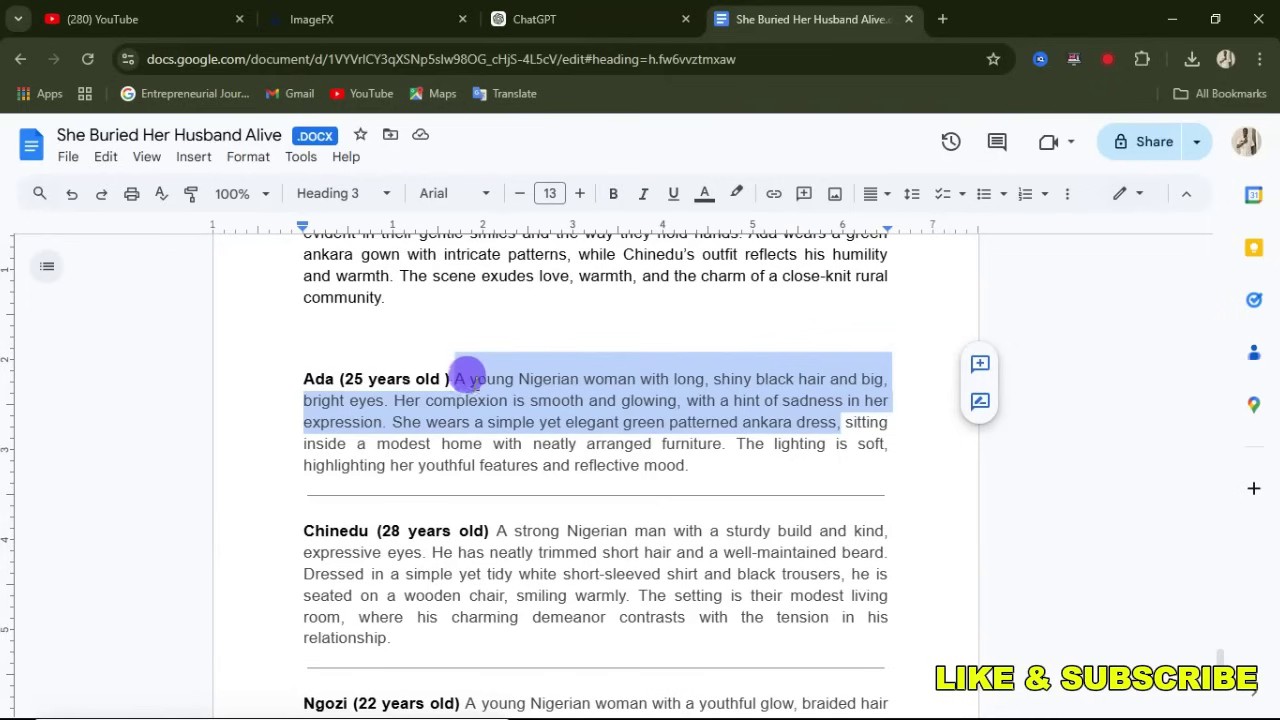
{"action": "key", "text": "ctrl+c"}
In the couple prompt, replace "woman with long, shiny black hair" through "patterned ankara dress." with Ada's copied description, removing its leading "A"
{"action": "scroll", "coordinate": [470, 392], "scroll_direction": "down", "scroll_amount": 4}
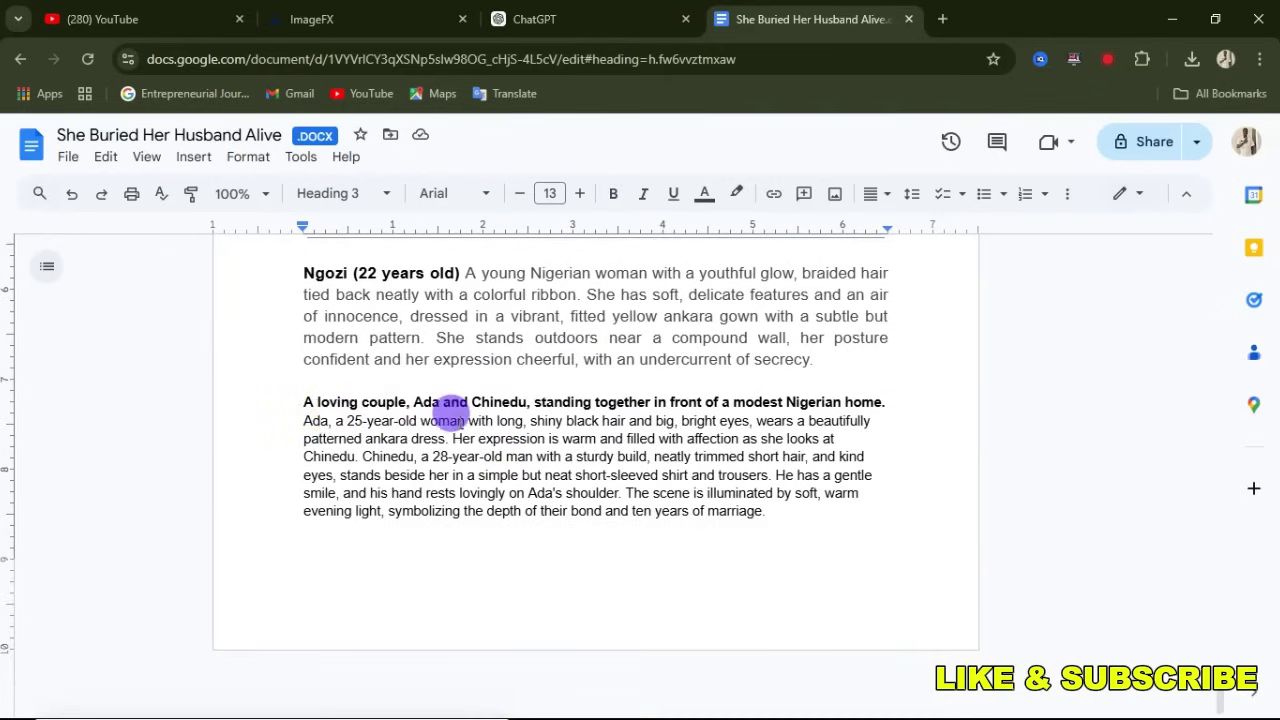
{"action": "left_click", "coordinate": [430, 412]}
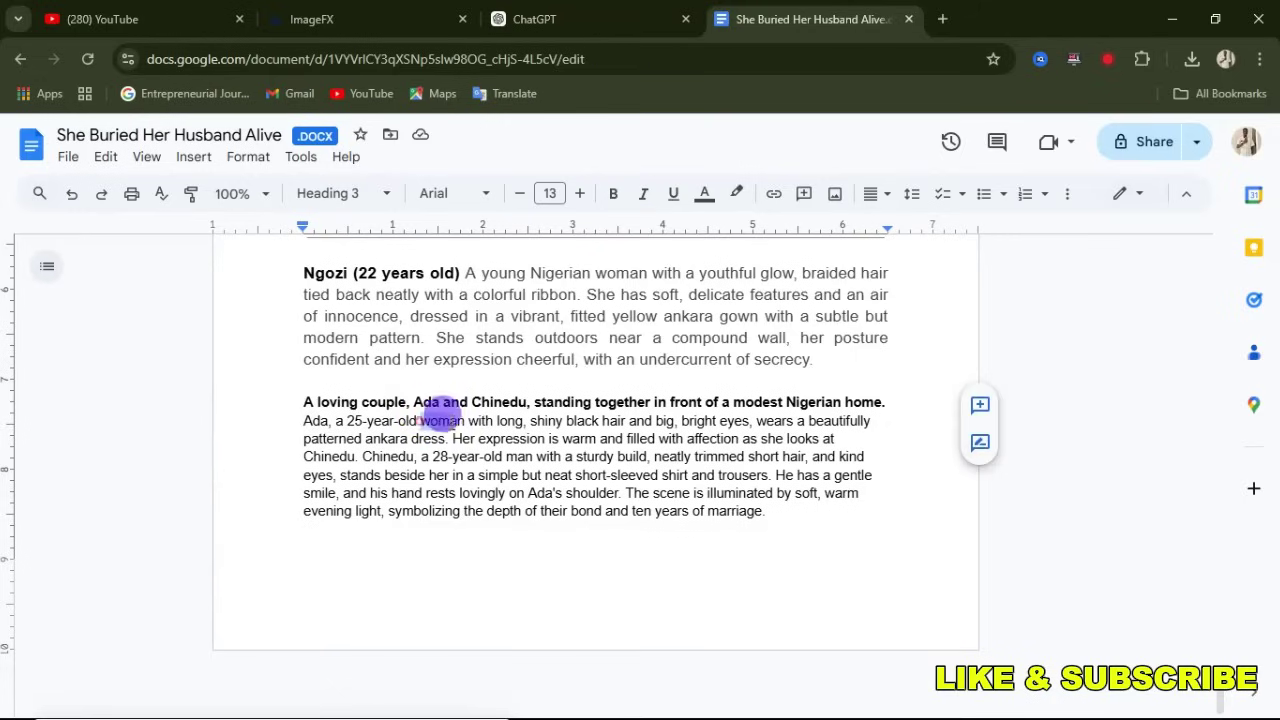
{"action": "left_click_drag", "start_coordinate": [468, 424], "coordinate": [455, 440]}
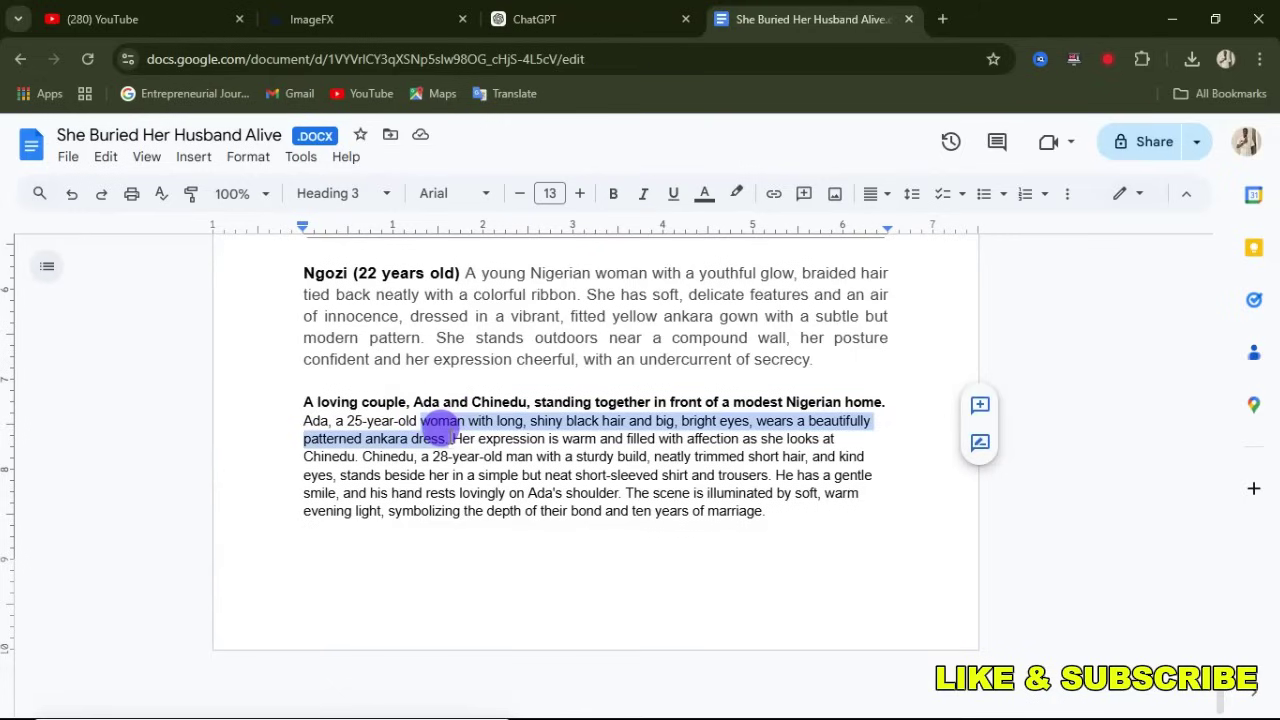
{"action": "key", "text": "ctrl+v"}
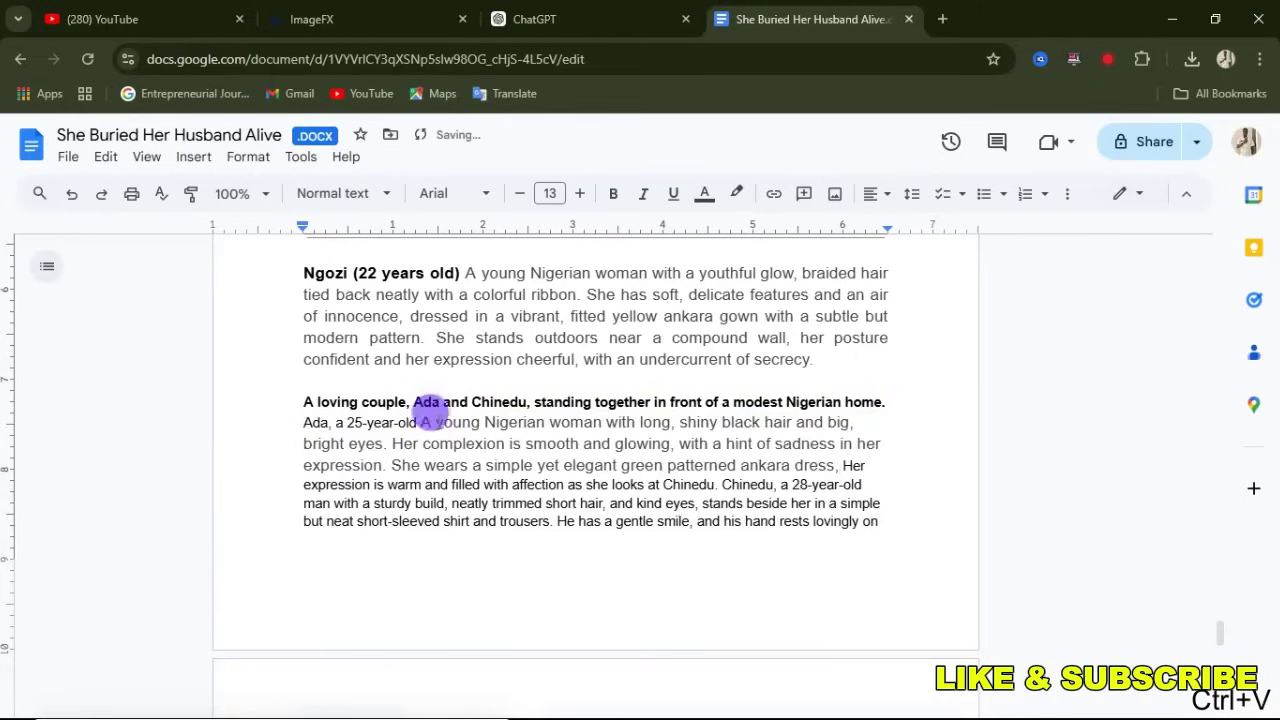
{"action": "left_click", "coordinate": [430, 423]}
{"action": "left_click", "coordinate": [426, 403]}
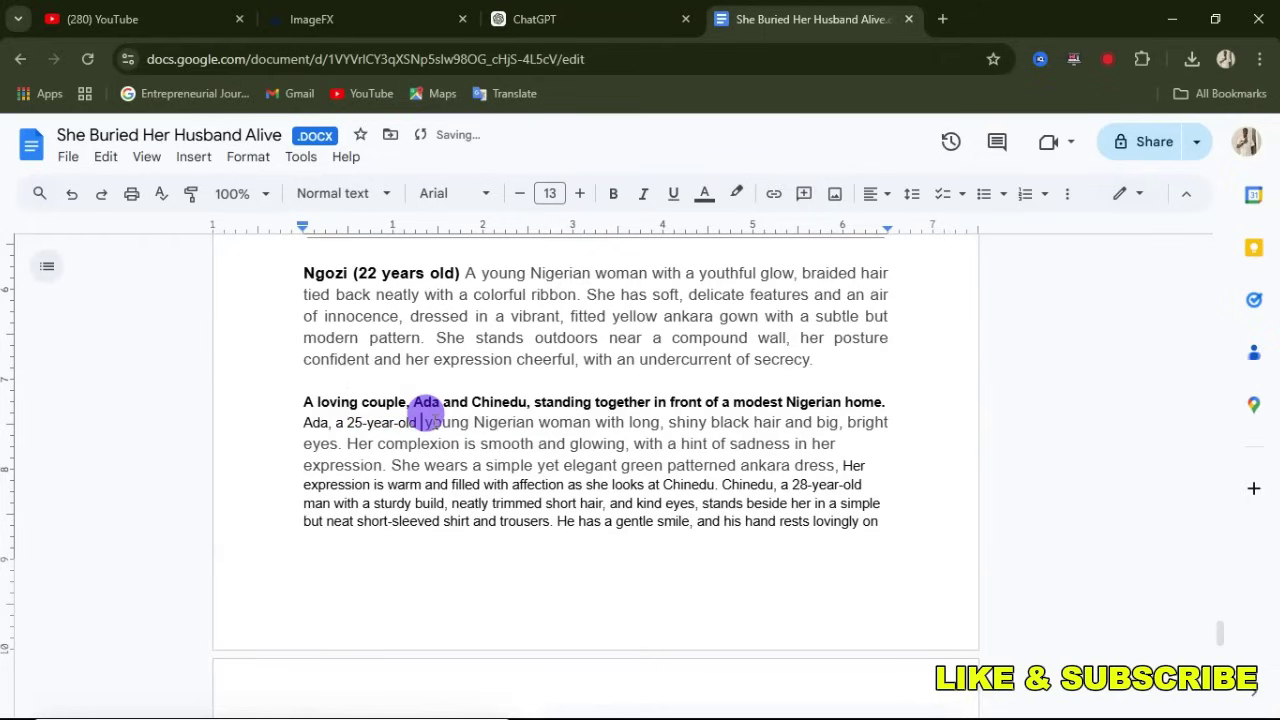
{"action": "key", "text": "BackSpace"}
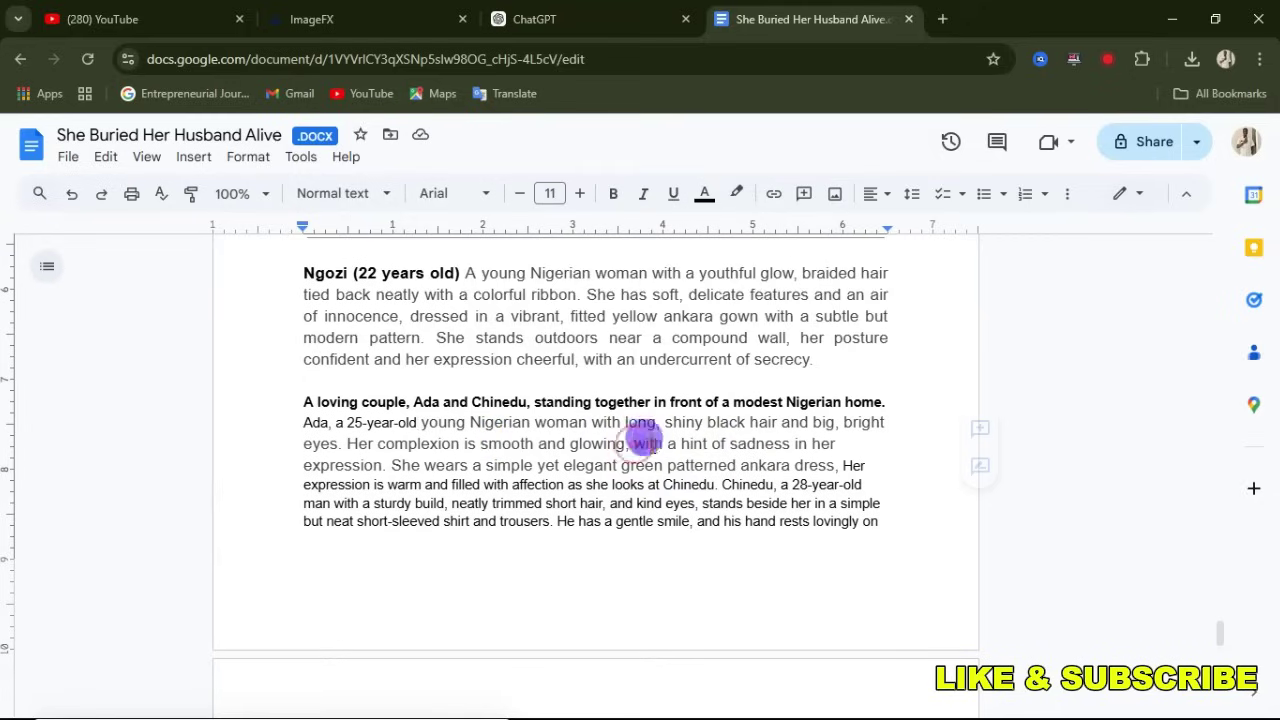
Delete "with a hint of sadness in her expression." from Ada's description in the couple prompt
{"action": "left_click_drag", "start_coordinate": [655, 441], "coordinate": [380, 457]}
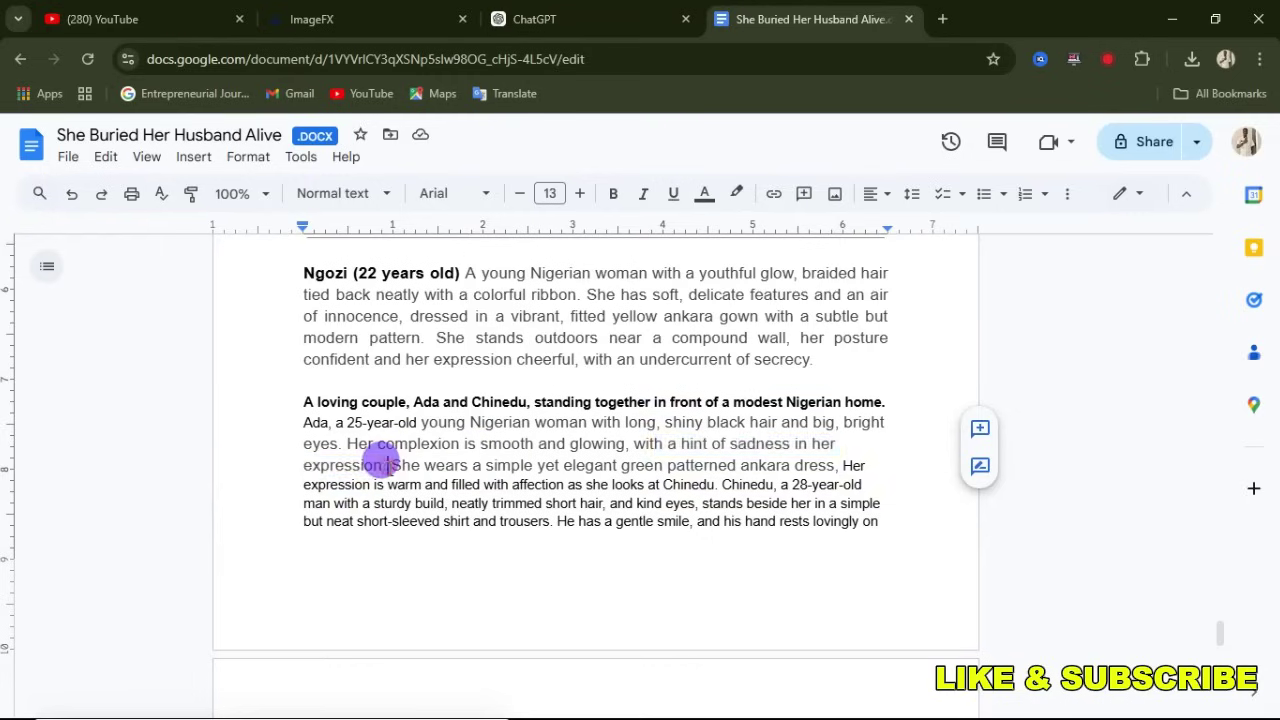
{"action": "key", "text": "BackSpace"}
{"action": "key", "text": "BackSpace"}
{"action": "key", "text": "BackSpace"}
{"action": "key", "text": "BackSpace"}
{"action": "key", "text": "ctrl+End"}
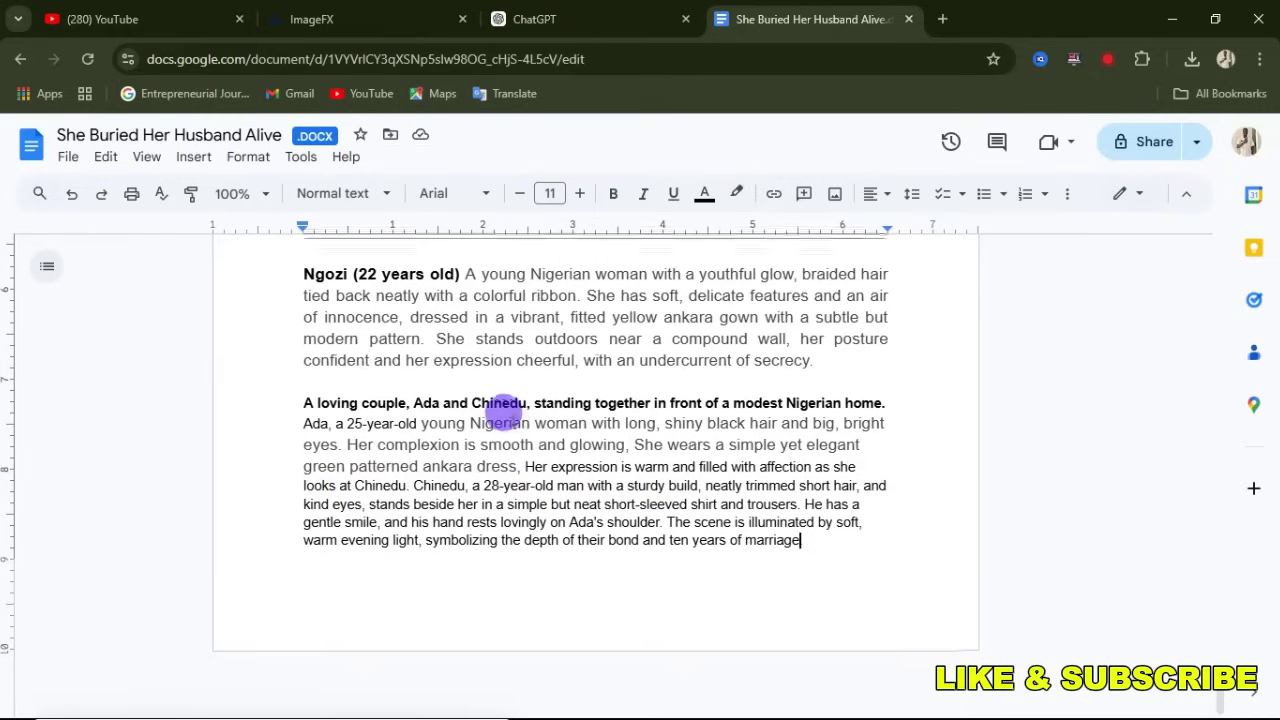
Copy Chinedu's character description from "Chinedu (28 years old)" through "black trousers"
{"action": "scroll", "coordinate": [503, 409], "scroll_direction": "up", "scroll_amount": 3}
{"action": "scroll", "coordinate": [457, 451], "scroll_direction": "up", "scroll_amount": 2}
{"action": "scroll", "coordinate": [443, 446], "scroll_direction": "down", "scroll_amount": 1}
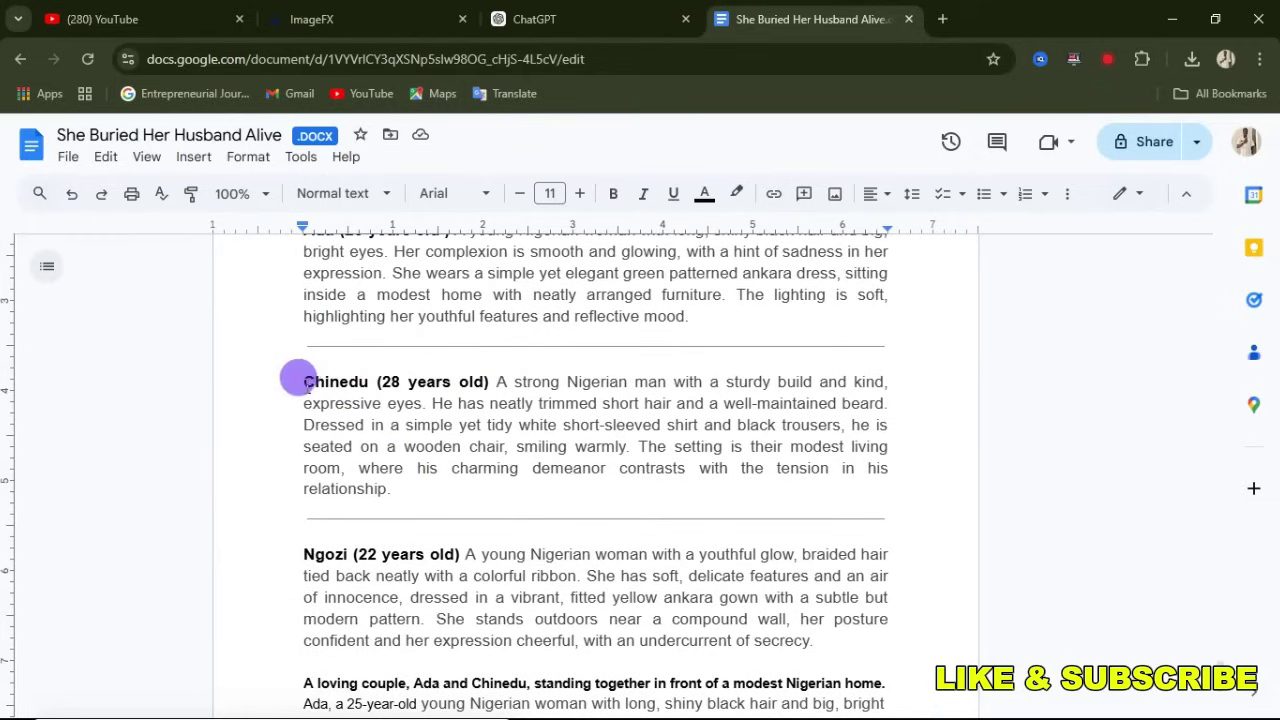
{"action": "left_click_drag", "start_coordinate": [300, 381], "coordinate": [840, 418]}
{"action": "left_click", "coordinate": [843, 422]}
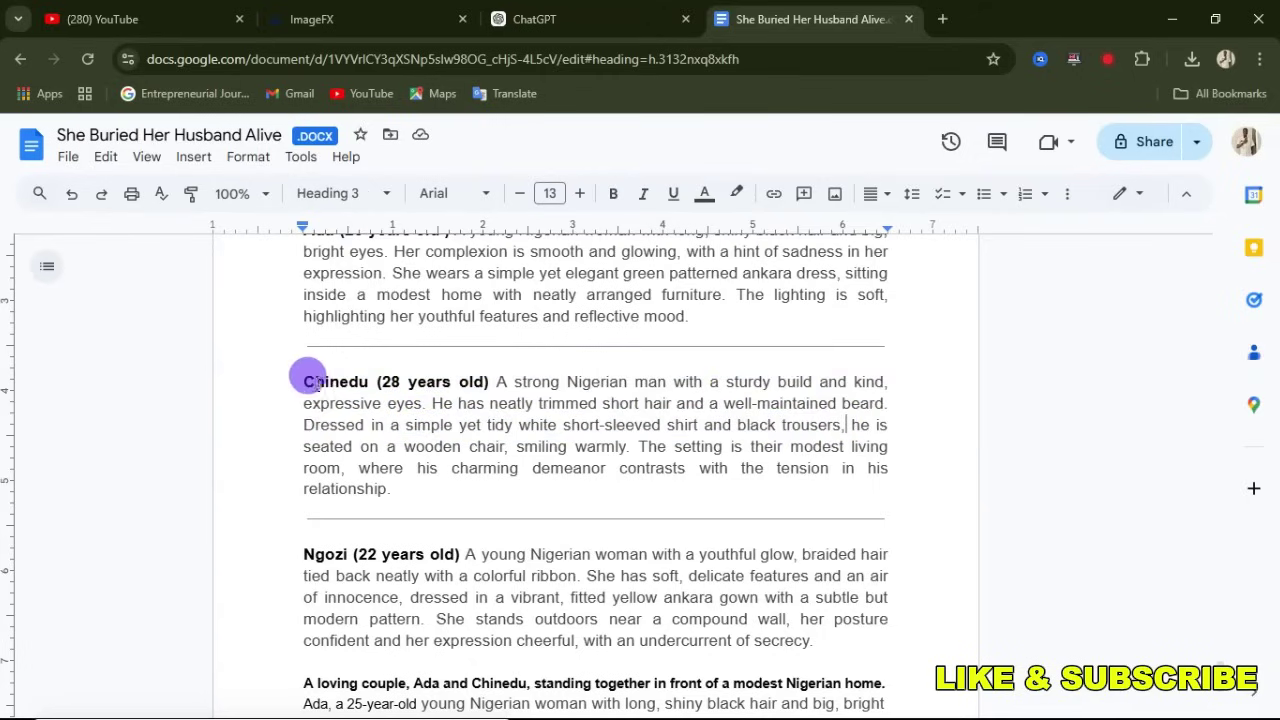
{"action": "left_click", "coordinate": [306, 380], "text": "shift"}
{"action": "double_click", "coordinate": [320, 378]}
{"action": "left_click", "coordinate": [304, 380]}
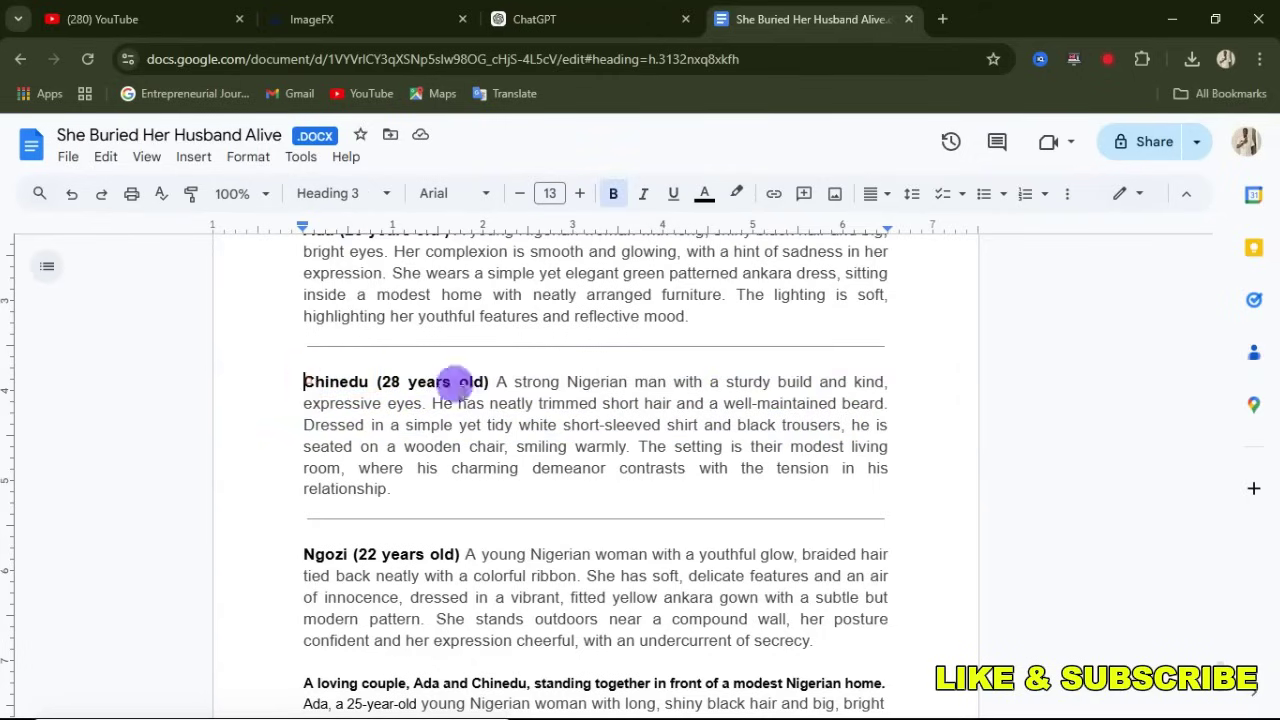
{"action": "left_click", "coordinate": [843, 424]}
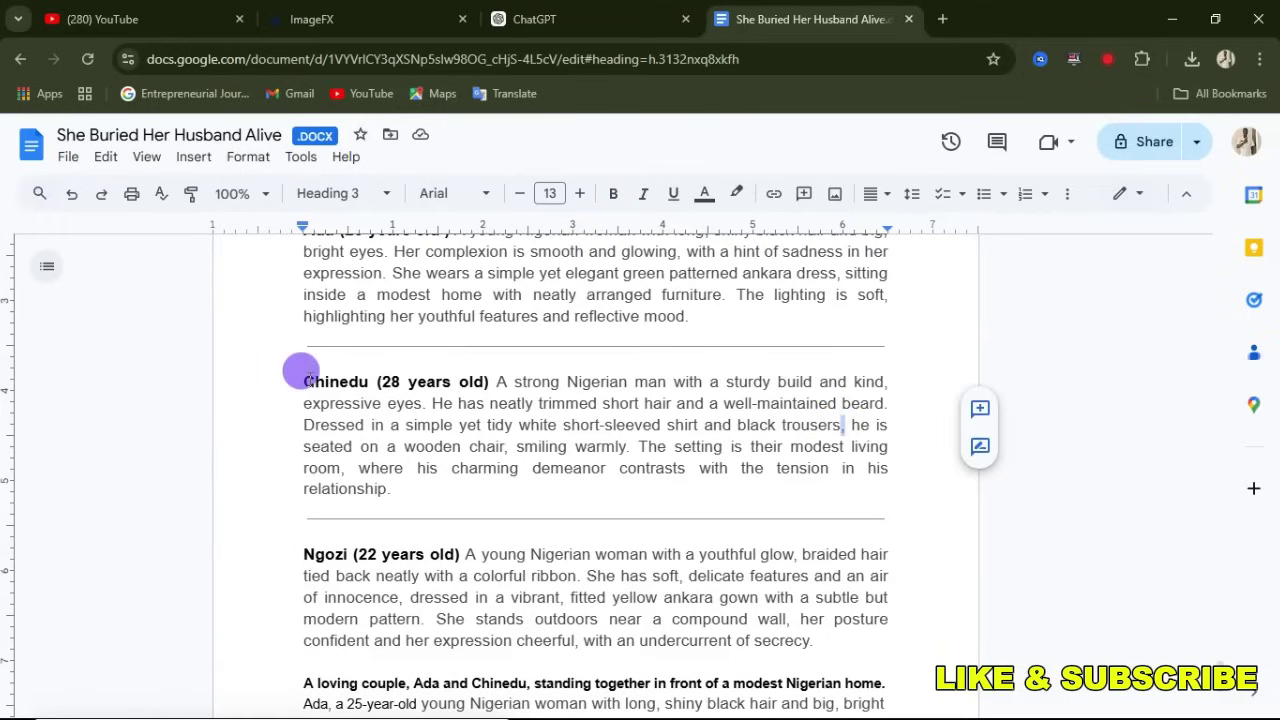
{"action": "left_click", "coordinate": [302, 380], "text": "shift"}
{"action": "key", "text": "ctrl+c"}
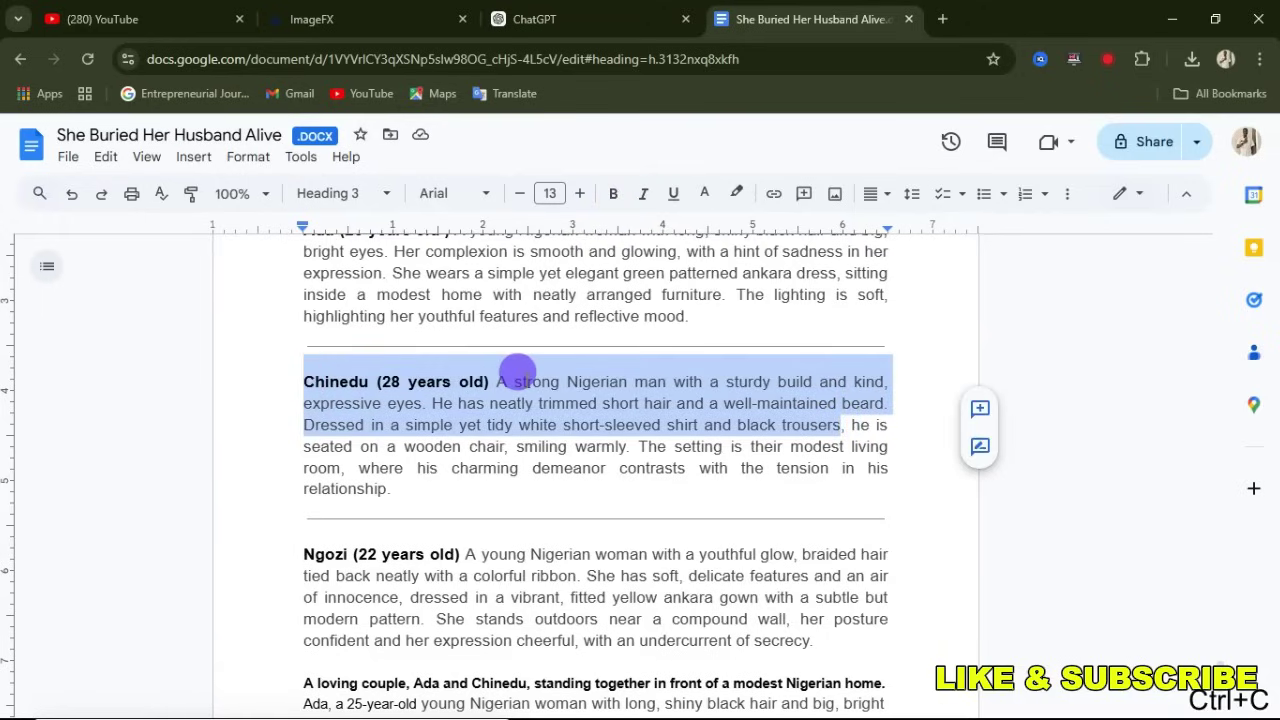
In the couple prompt, replace "a 28-year-old man with a sturdy build" through "shirt and trousers." with Chinedu's copied description
{"action": "scroll", "coordinate": [562, 406], "scroll_direction": "down", "scroll_amount": 3}
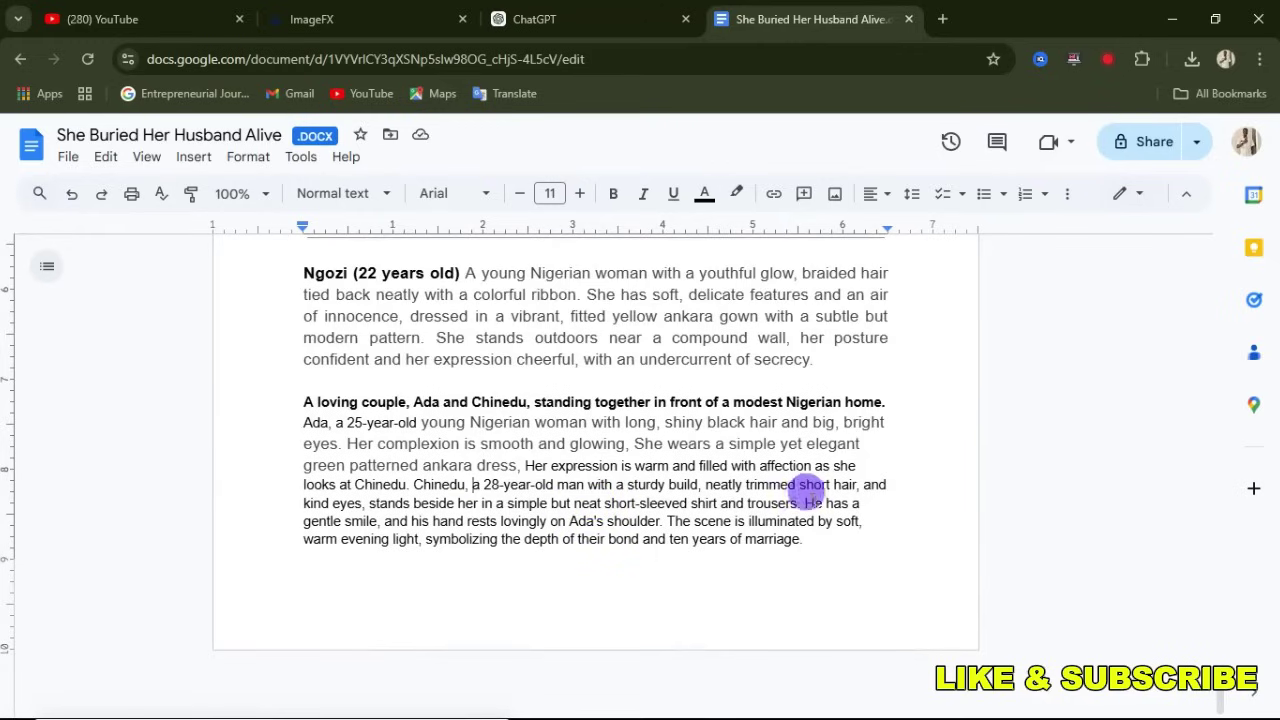
{"action": "left_click", "coordinate": [801, 503], "text": "shift"}
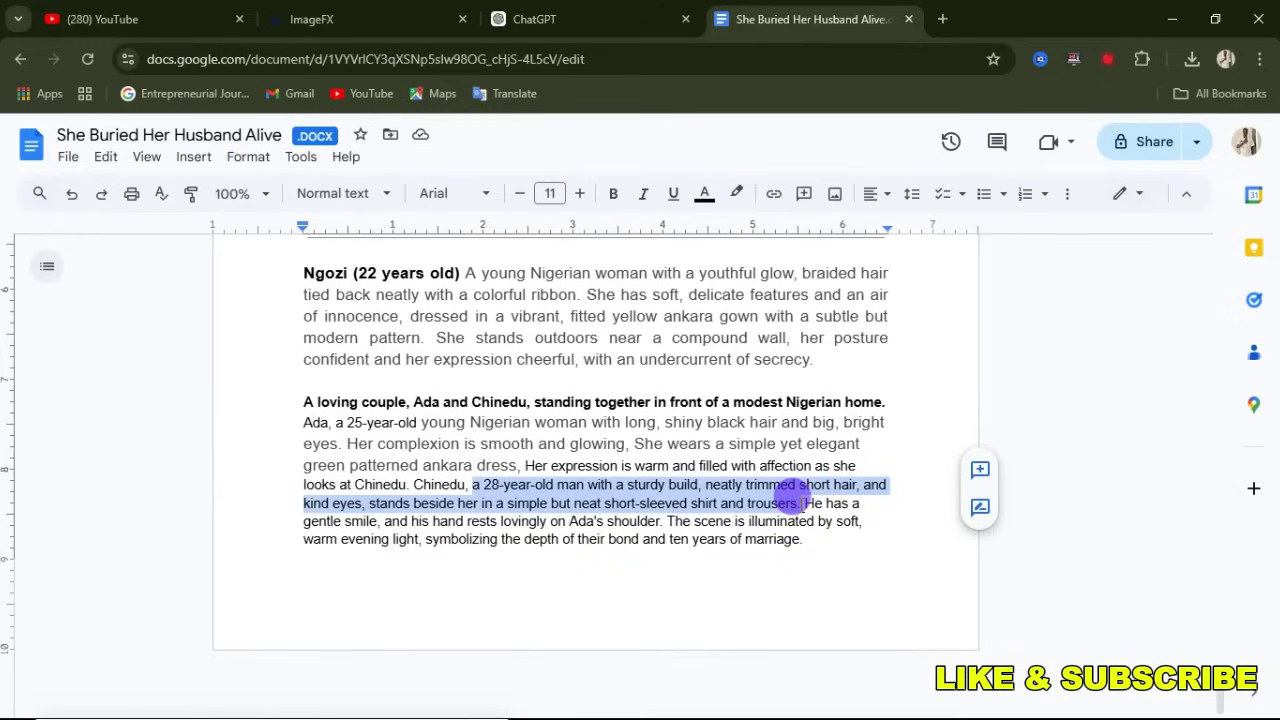
{"action": "key", "text": "ctrl+v"}
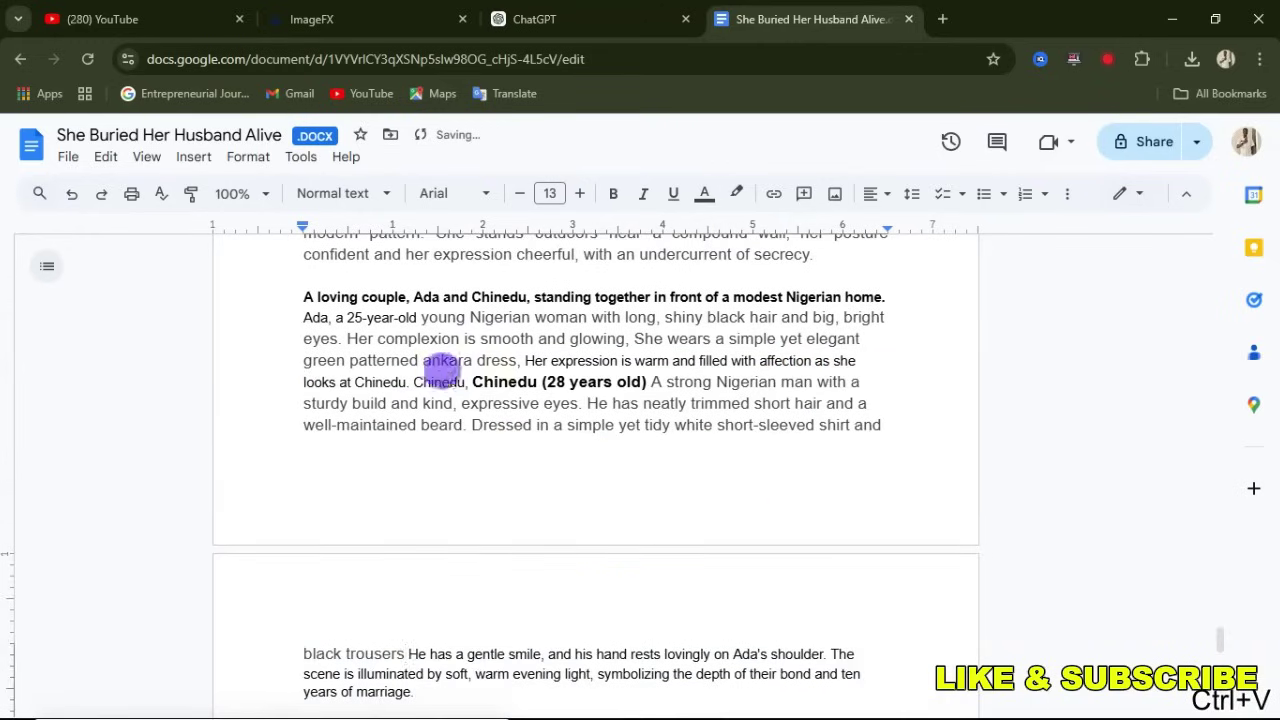
Delete the duplicate "Chinedu," in front of the bold "Chinedu (28 years old)" in the couple prompt
{"action": "left_click", "coordinate": [470, 381]}
{"action": "key", "text": "BackSpace"}
{"action": "key", "text": "BackSpace"}
{"action": "key", "text": "BackSpace"}
{"action": "key", "text": "BackSpace"}
{"action": "key", "text": "BackSpace"}
{"action": "key", "text": "BackSpace"}
{"action": "key", "text": "BackSpace"}
{"action": "key", "text": "BackSpace"}
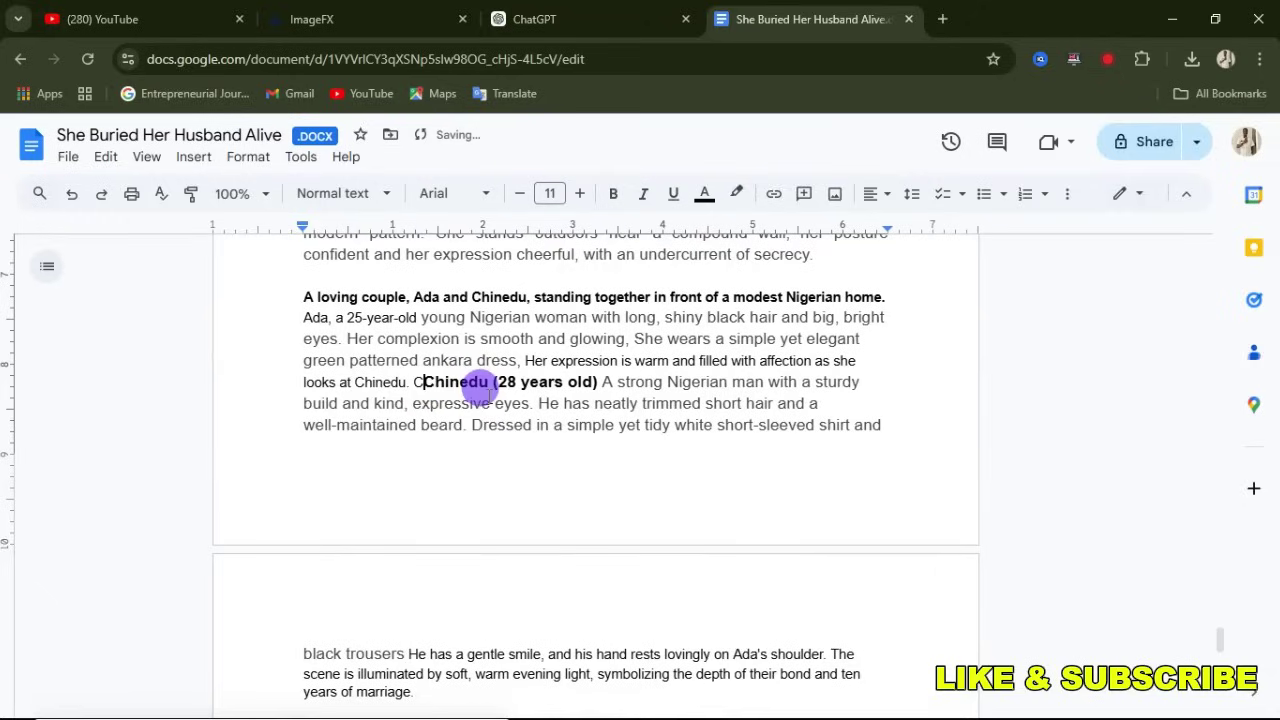
{"action": "key", "text": "BackSpace"}
Copy the whole edited couple prompt from "A loving couple" through "ten years of marriage."
{"action": "left_click", "coordinate": [303, 292]}
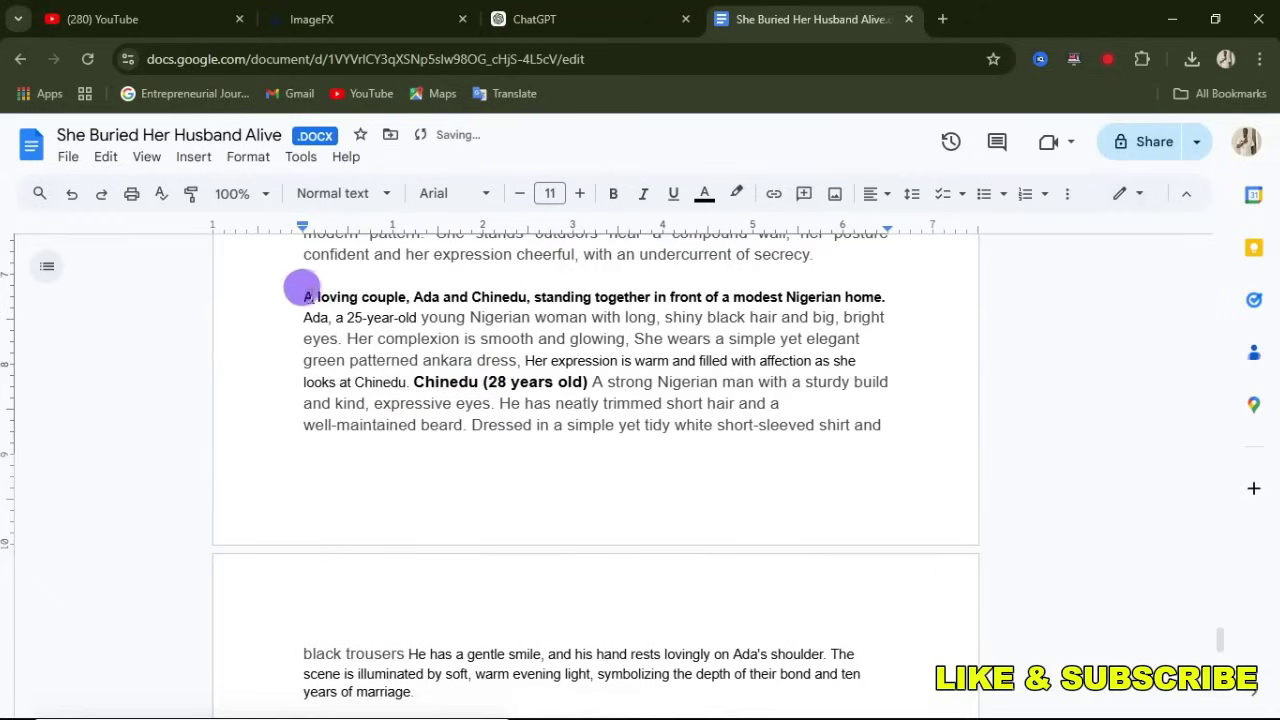
{"action": "scroll", "coordinate": [460, 385], "scroll_direction": "down", "scroll_amount": 1}
{"action": "scroll", "coordinate": [462, 385], "scroll_direction": "down", "scroll_amount": 3}
{"action": "left_click", "coordinate": [437, 517], "text": "shift"}
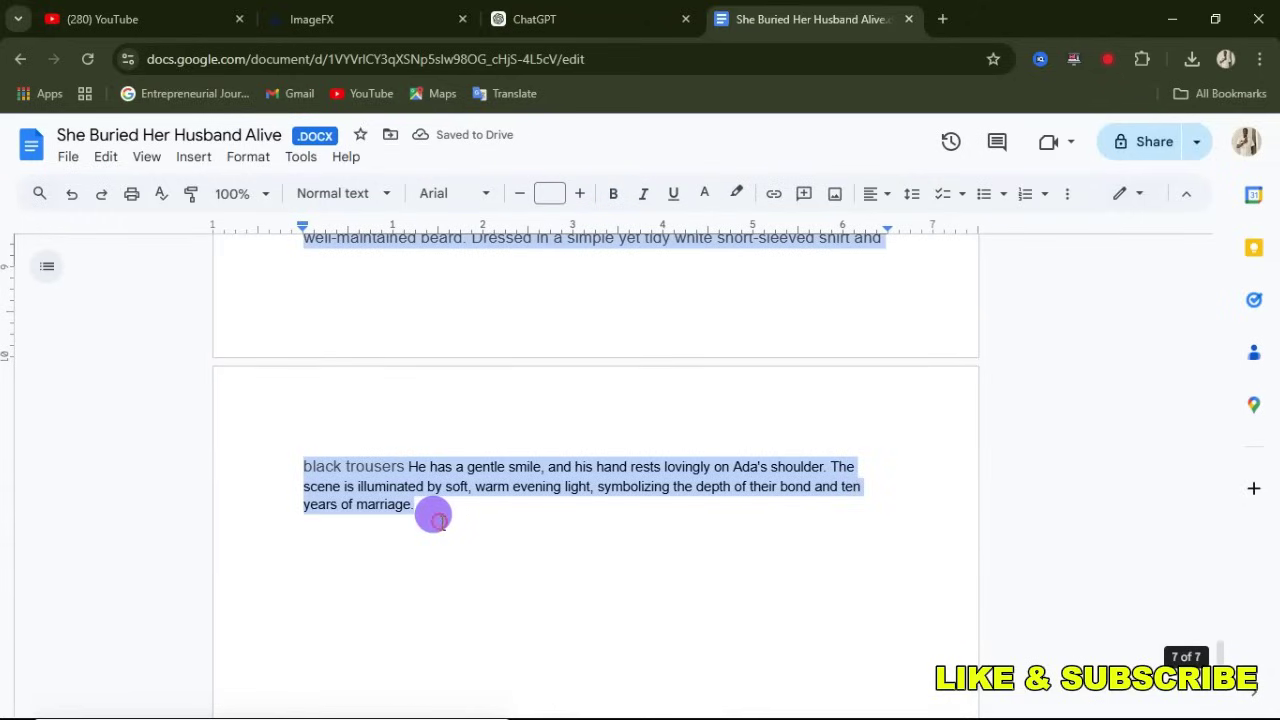
{"action": "key", "text": "ctrl+c"}
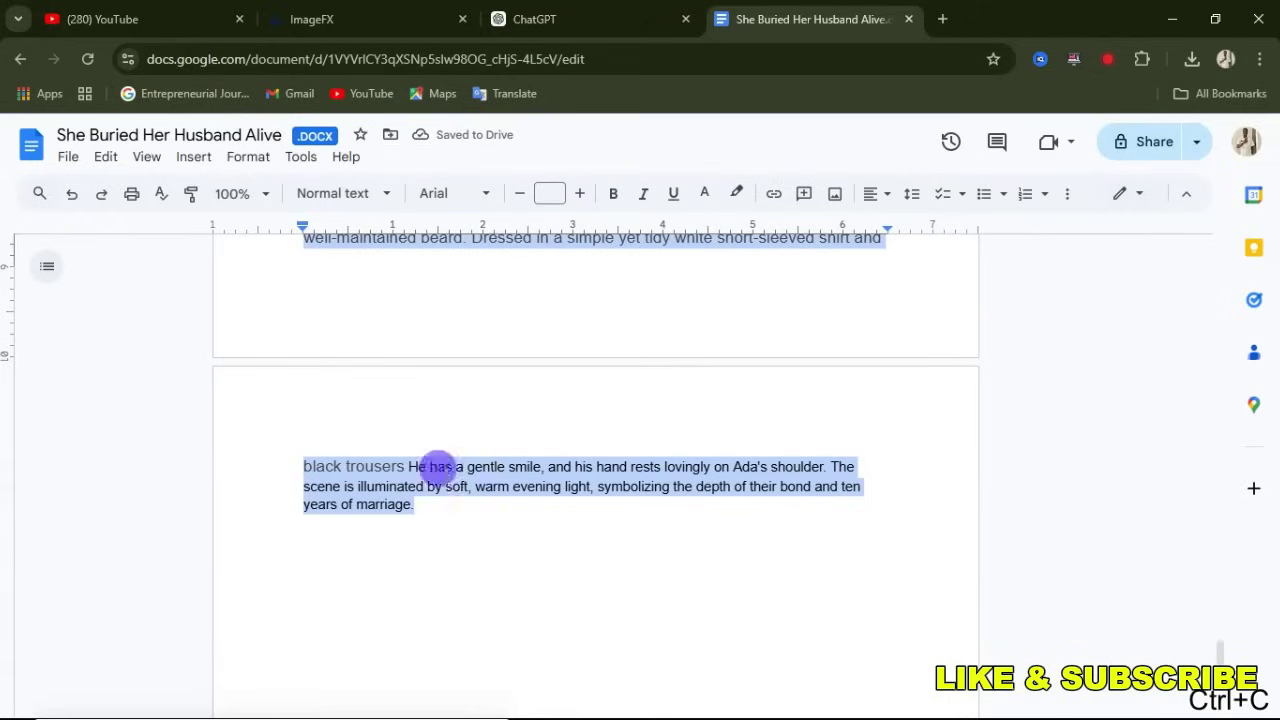
Switch to ImageFX, replace Ada's prompt text with the copied couple prompt ahead of the style tags, and generate the images
{"action": "left_click", "coordinate": [334, 14]}
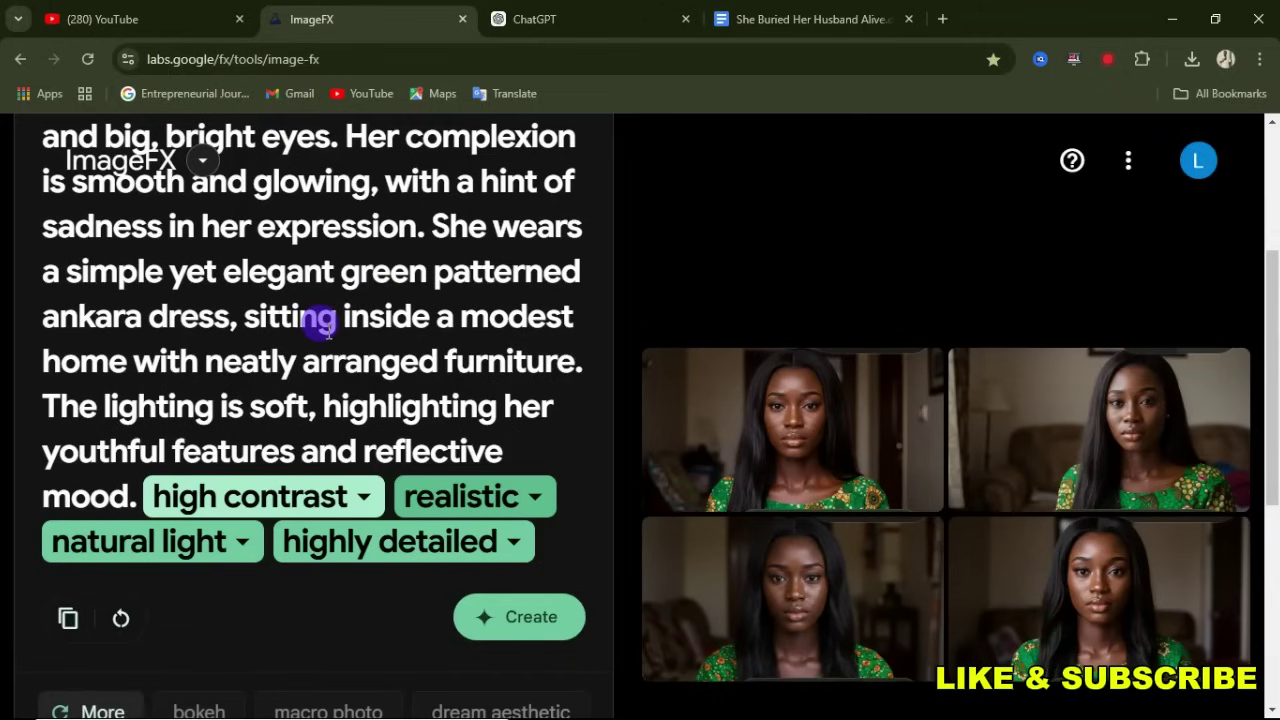
{"action": "scroll", "coordinate": [290, 315], "scroll_direction": "up", "scroll_amount": 2}
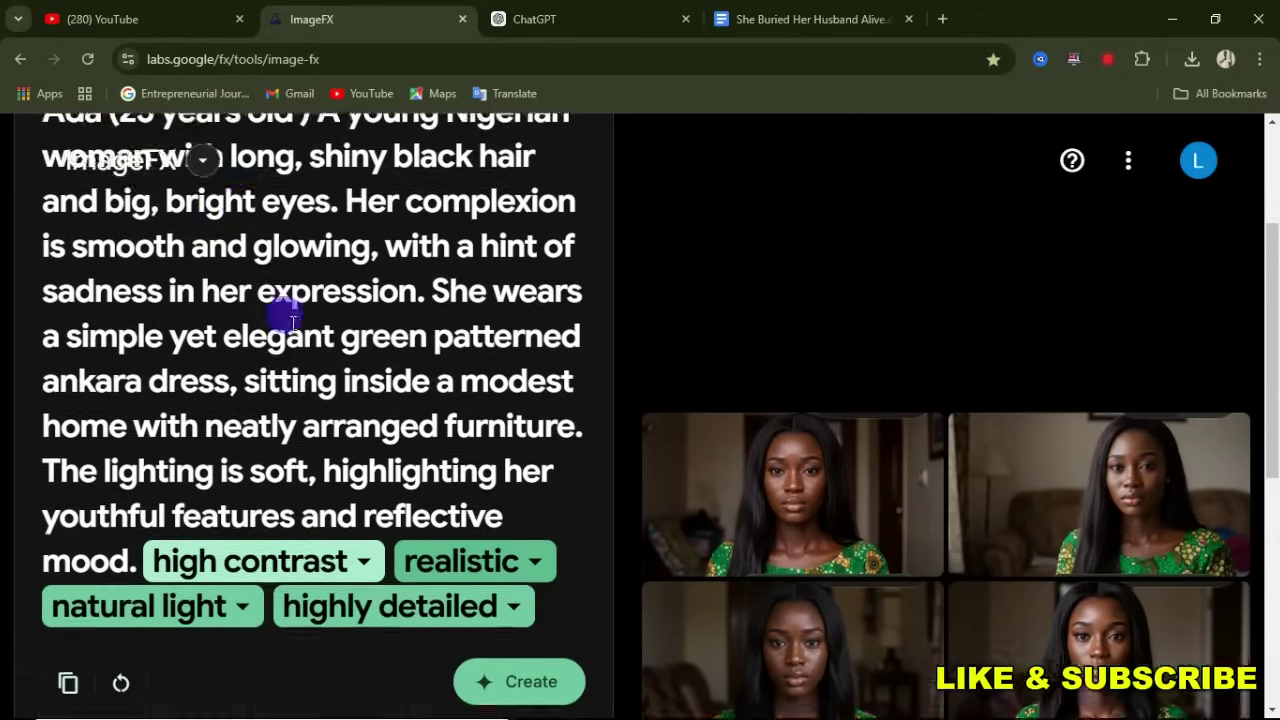
{"action": "left_click_drag", "start_coordinate": [35, 232], "coordinate": [130, 485]}
{"action": "scroll", "coordinate": [120, 430], "scroll_direction": "down", "scroll_amount": 2}
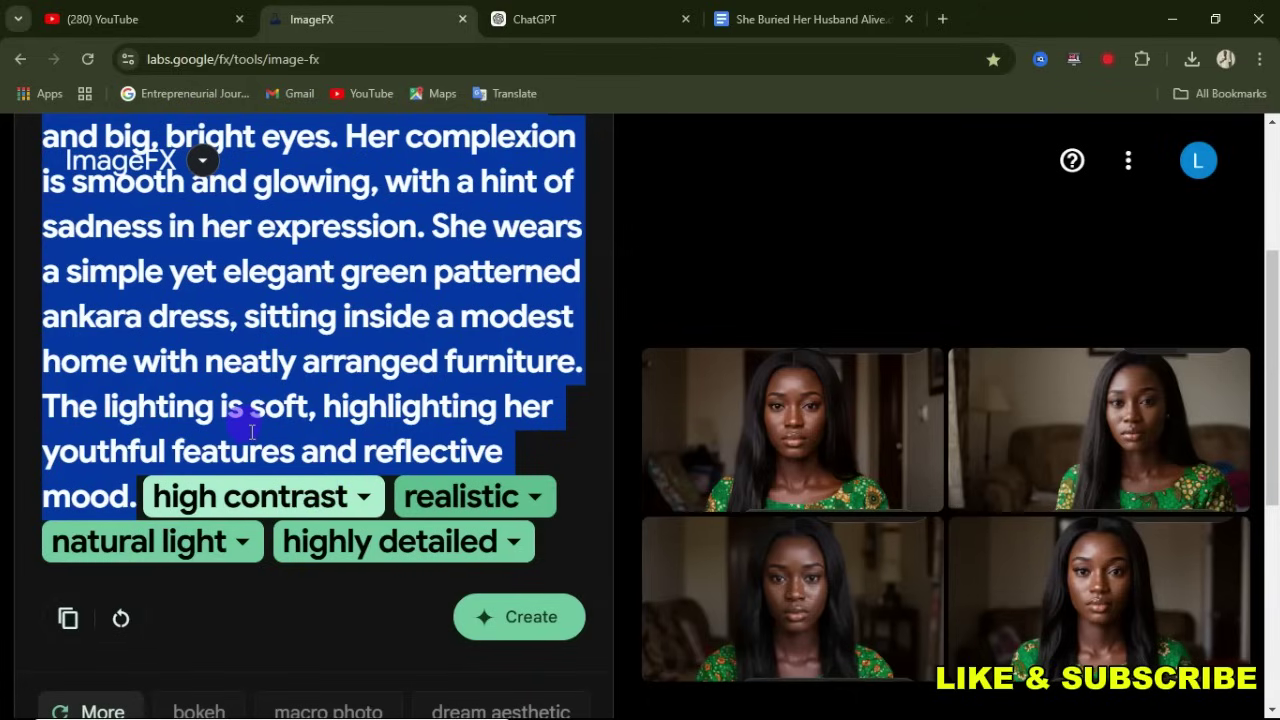
{"action": "key", "text": "ctrl+v"}
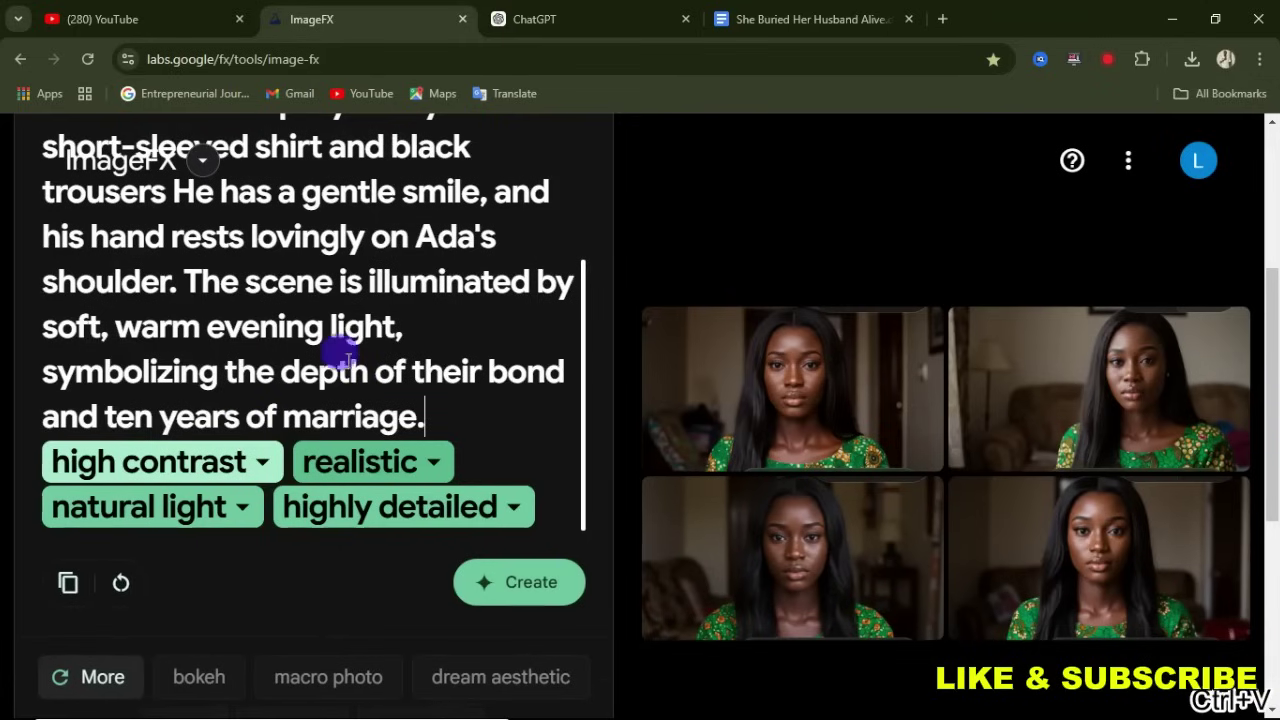
{"action": "scroll", "coordinate": [337, 351], "scroll_direction": "up", "scroll_amount": 5}
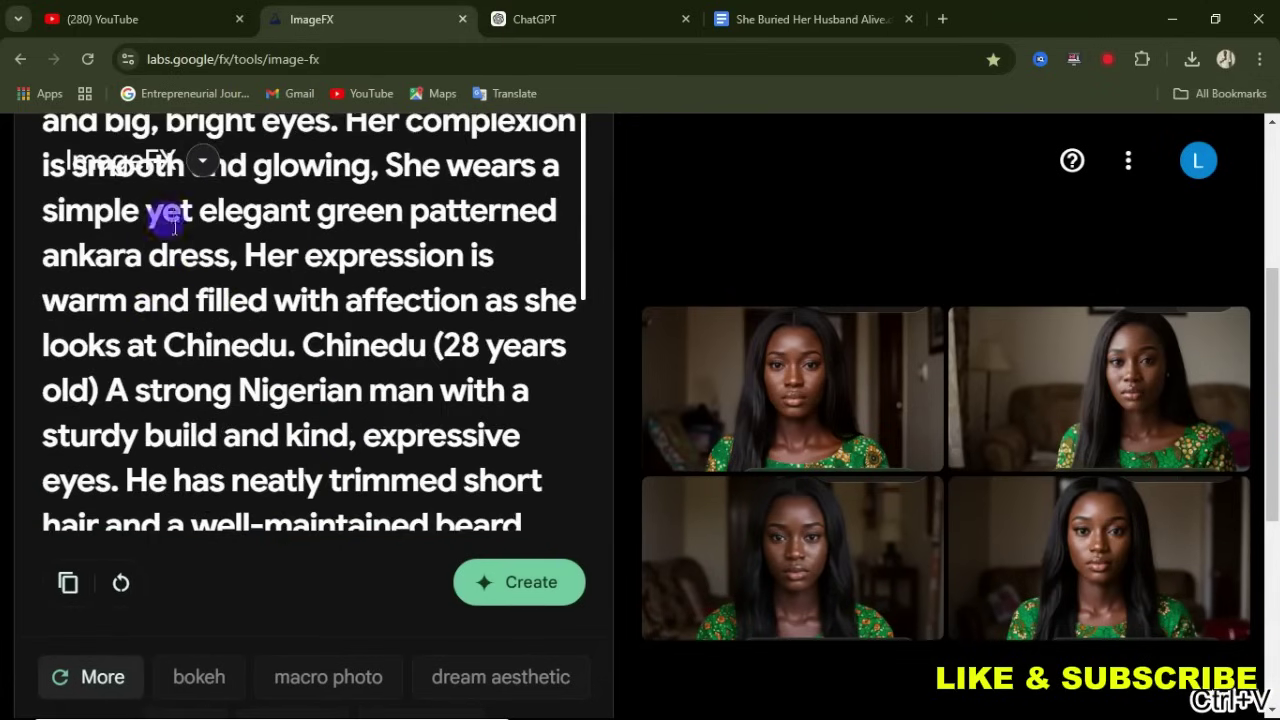
{"action": "left_click", "coordinate": [503, 590]}
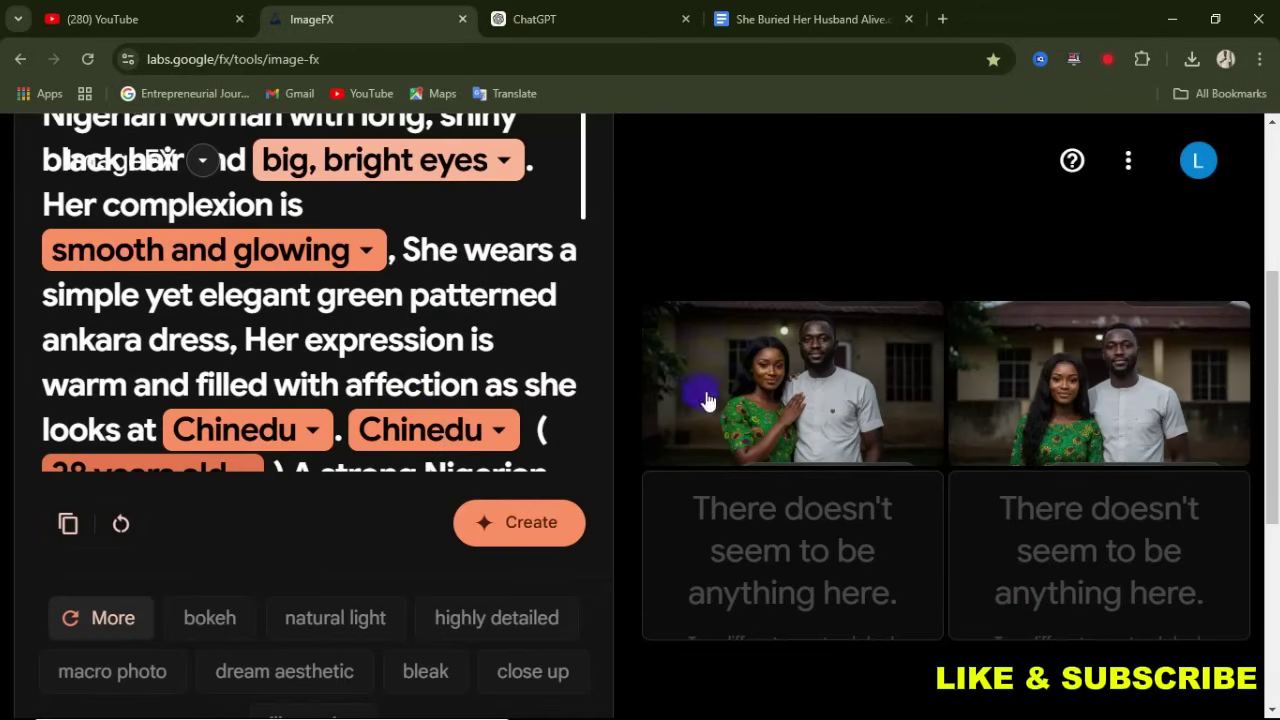
Enlarge the generated couple images one after the other and compare the characters' appearance
{"action": "mouse_move", "coordinate": [790, 390]}
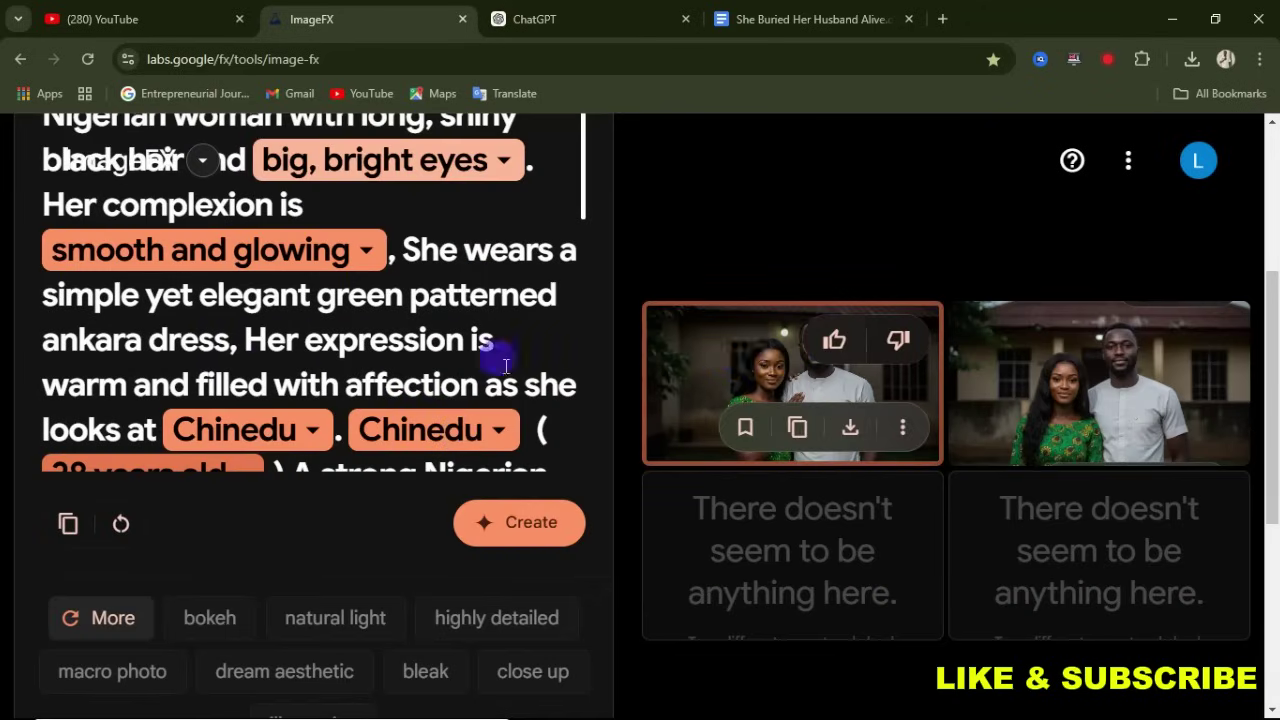
{"action": "left_click", "coordinate": [790, 390]}
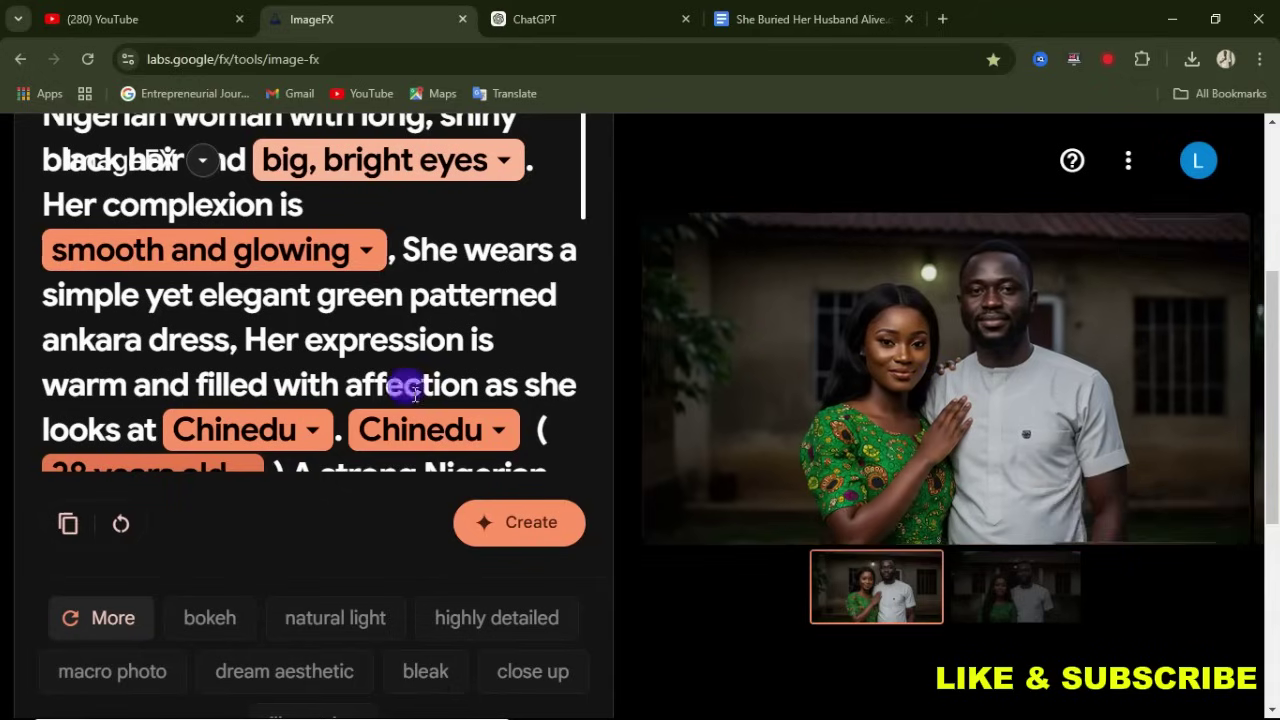
{"action": "left_click", "coordinate": [1005, 603]}
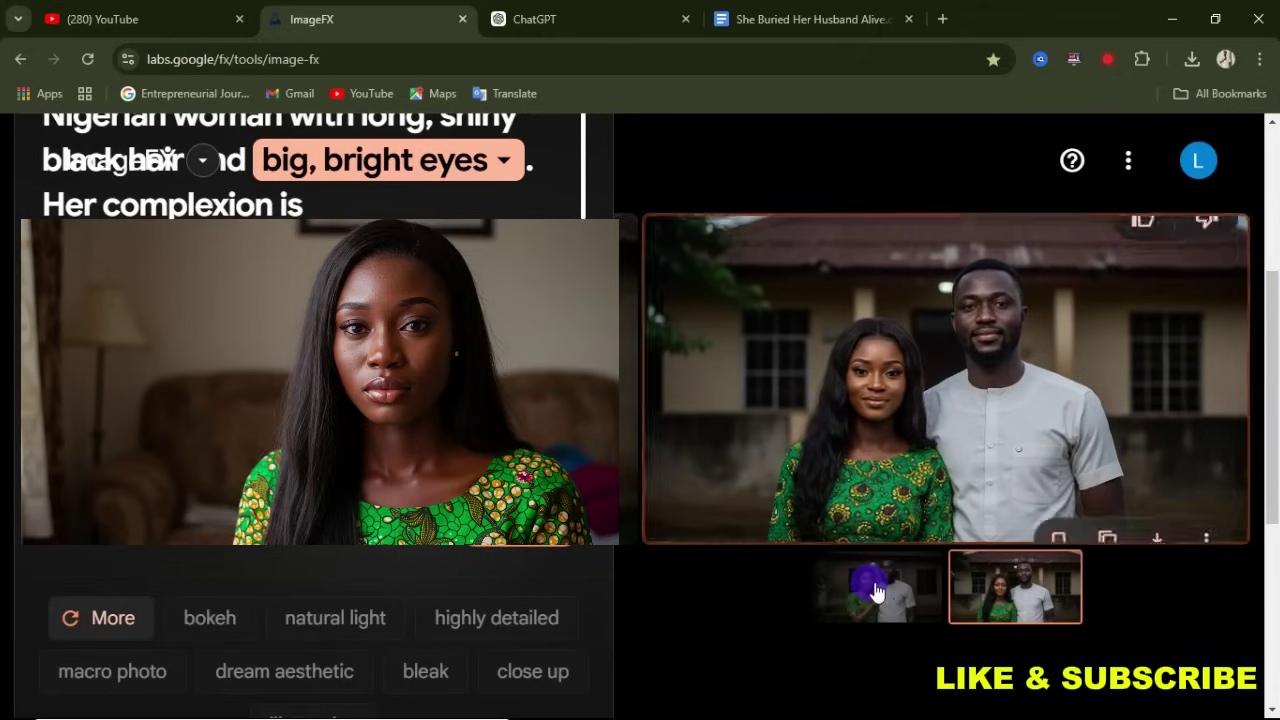
{"action": "left_click", "coordinate": [816, 437]}
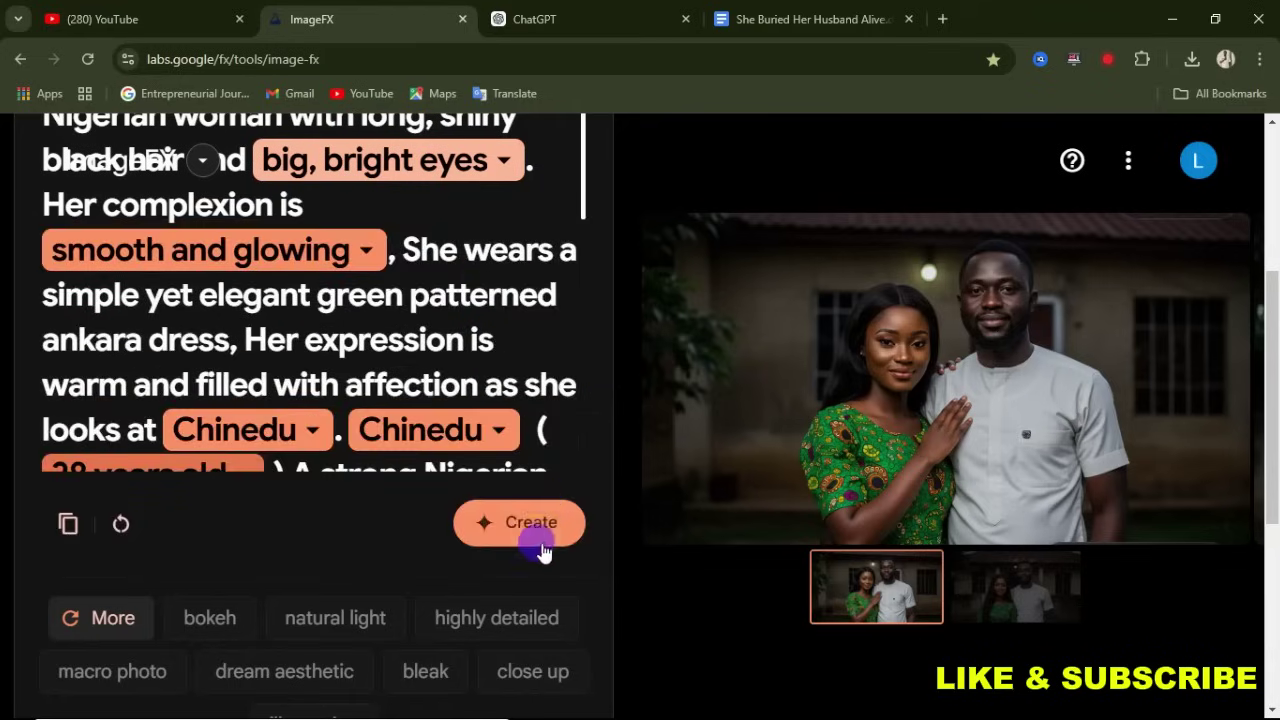
Generate another set of images from the same couple prompt
{"action": "left_click", "coordinate": [515, 530]}
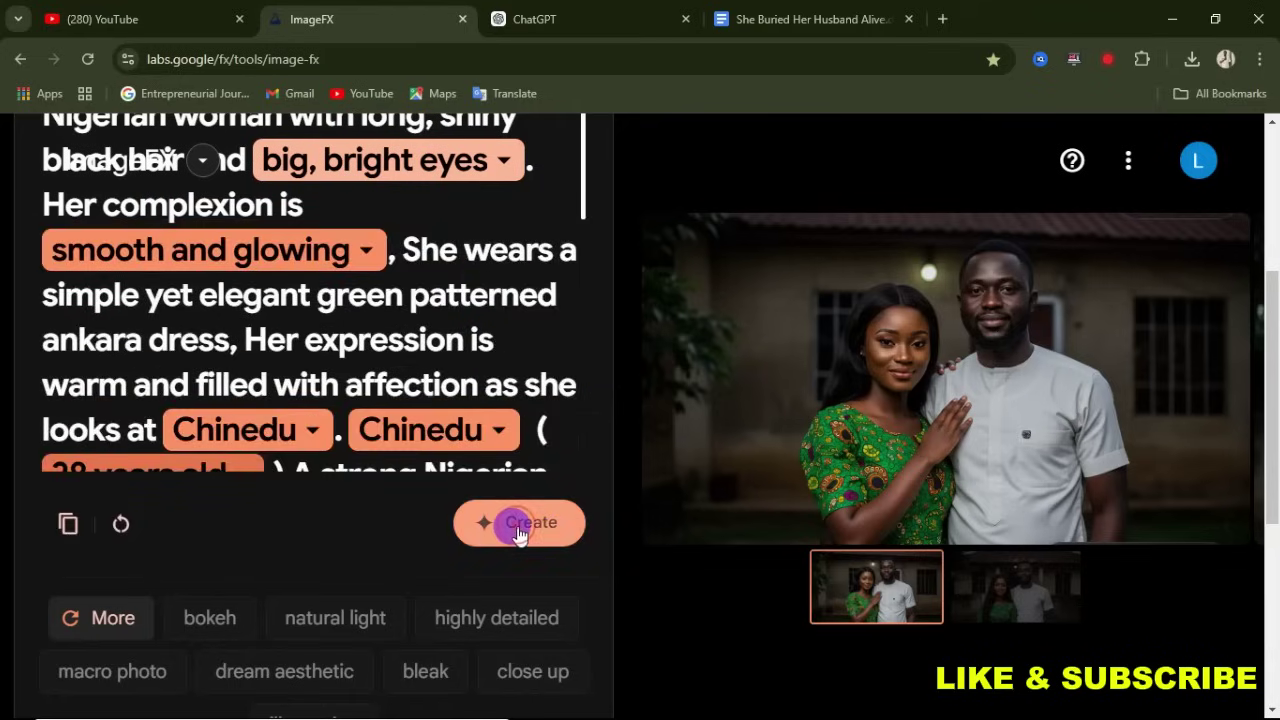
{"action": "mouse_move", "coordinate": [517, 535]}
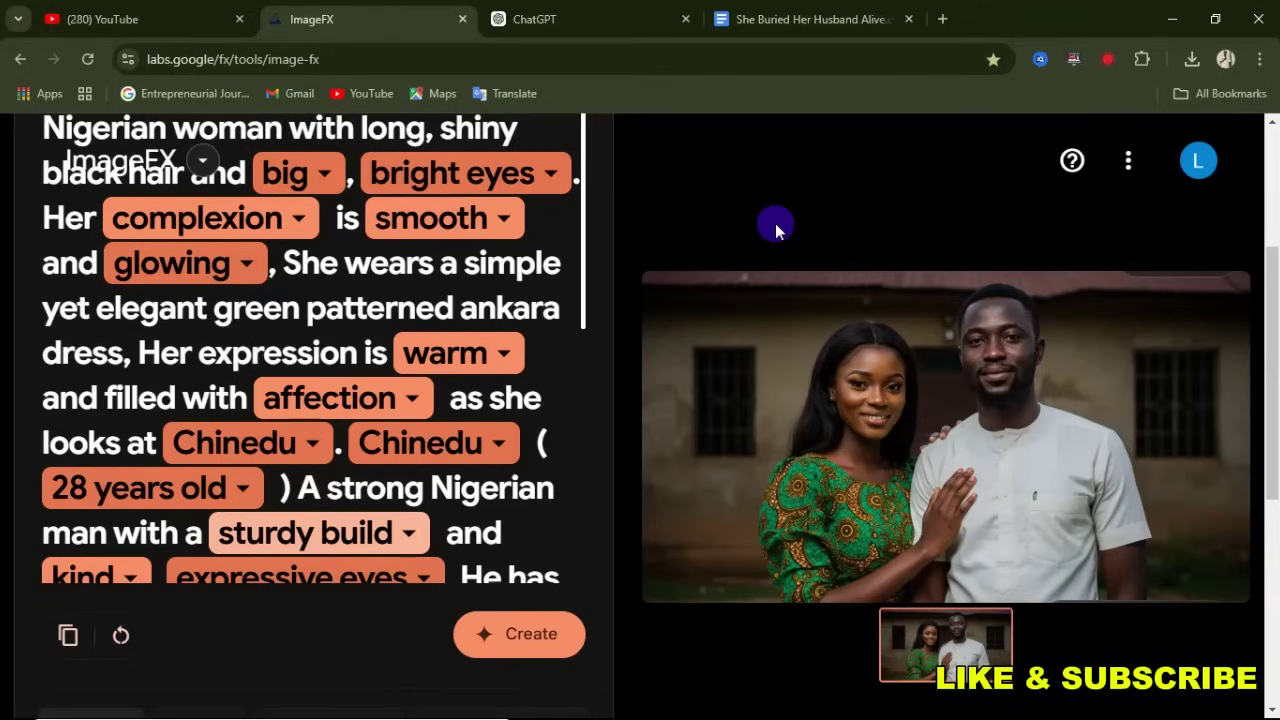
{"action": "left_click", "coordinate": [560, 18]}
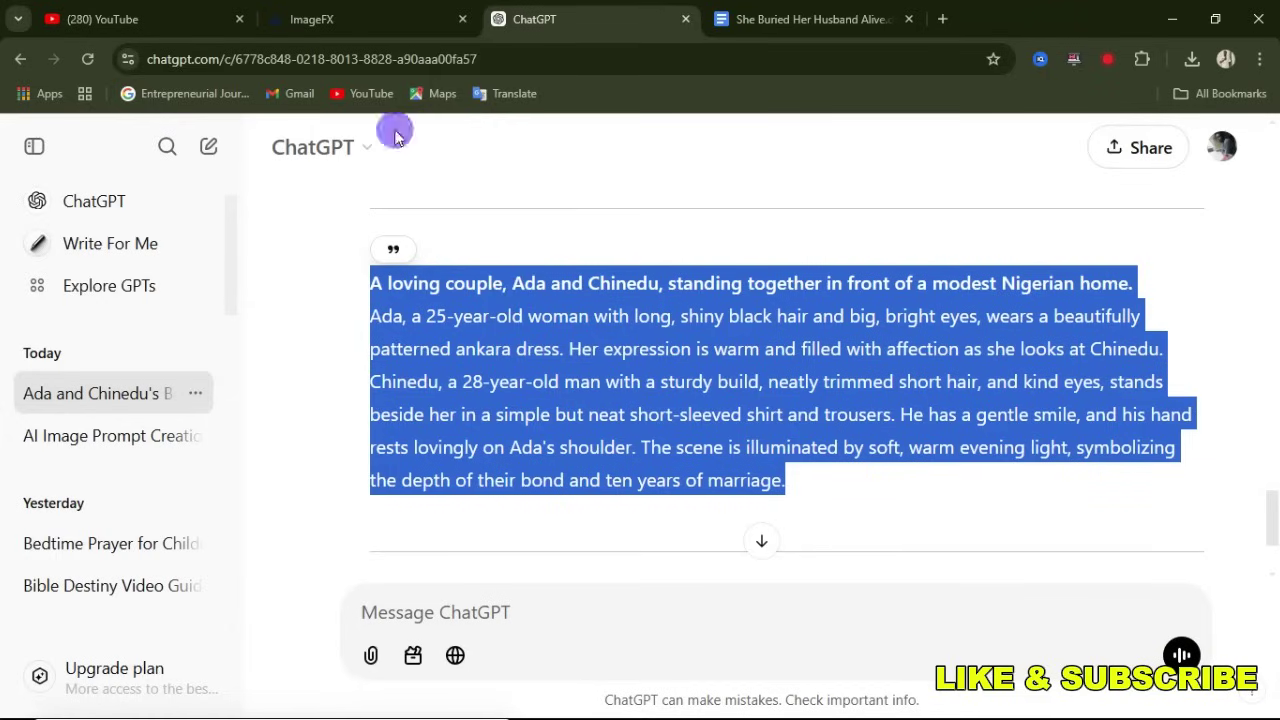
{"action": "left_click", "coordinate": [366, 24]}
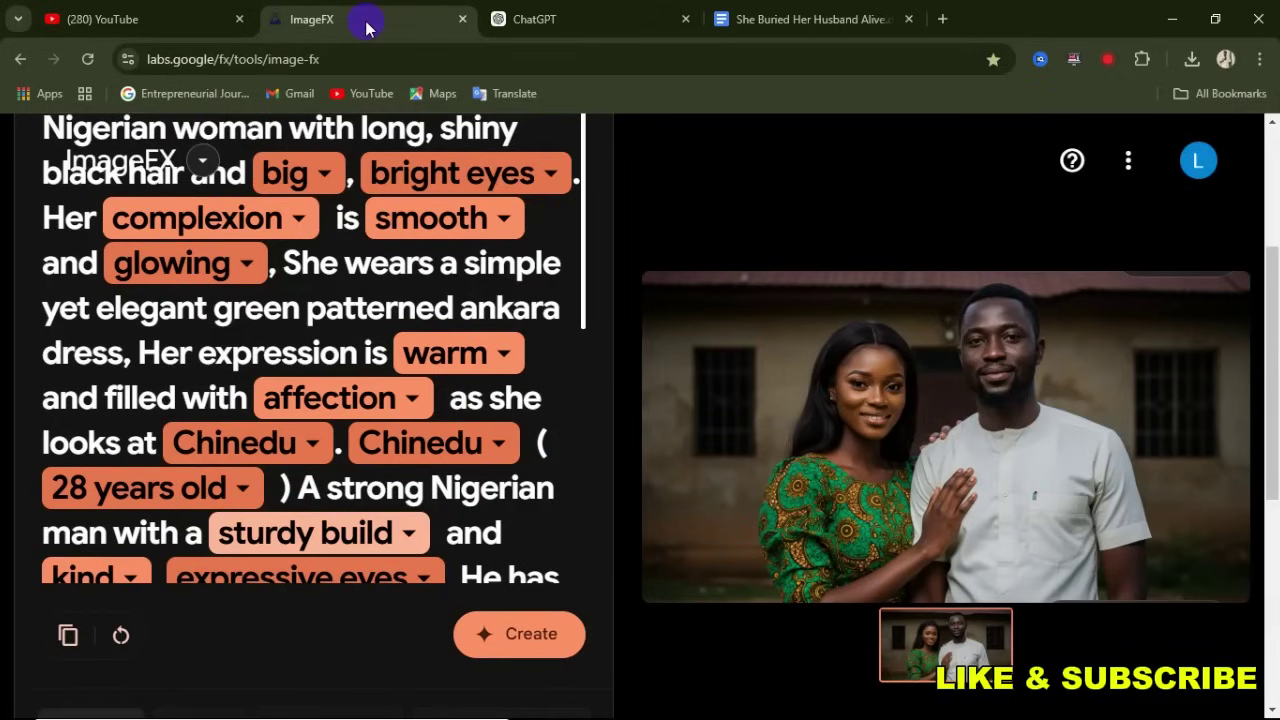